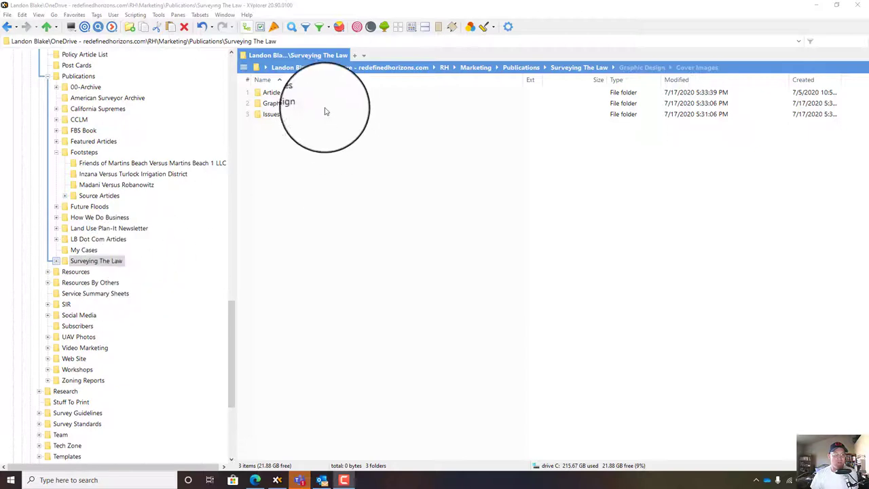
# Step: Create a new folder named 2020-08 inside the Issues folder
pyautogui.click(302, 93)
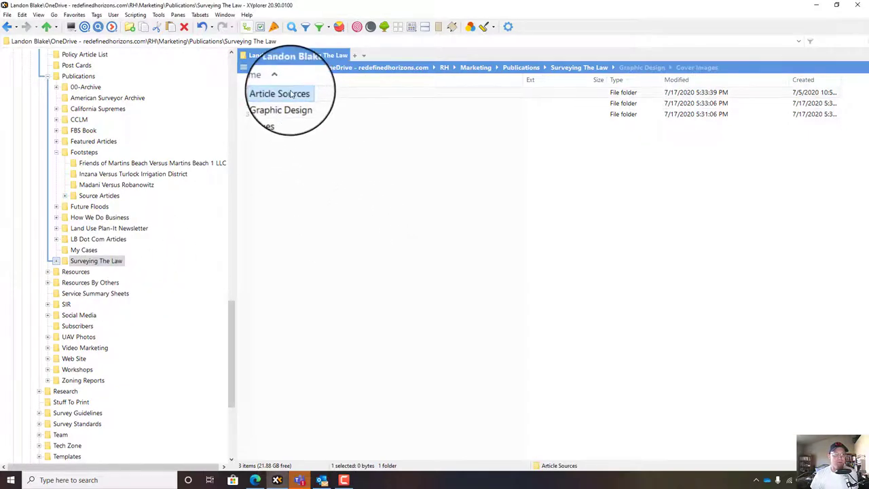
pyautogui.doubleClick(299, 93)
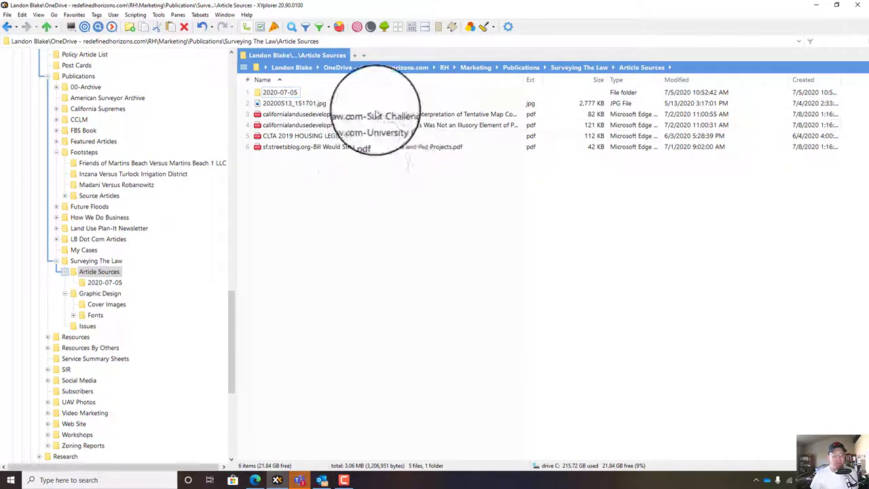
pyautogui.doubleClick(302, 181)
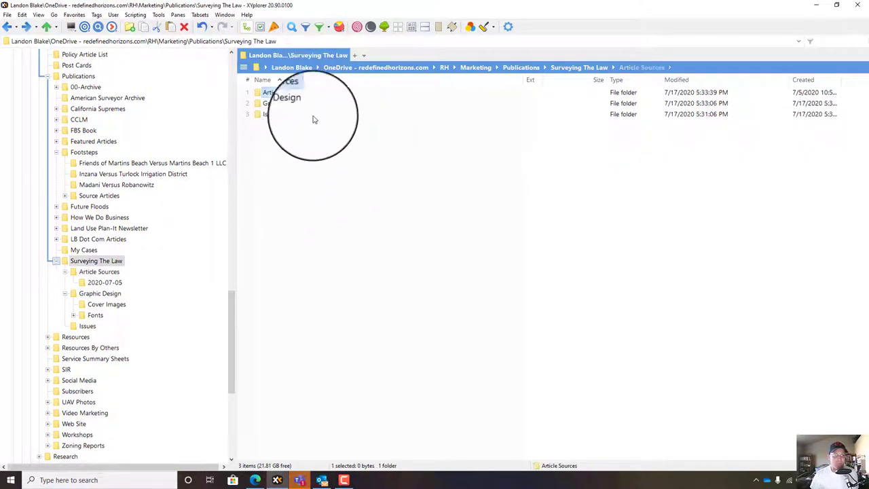
pyautogui.doubleClick(266, 114)
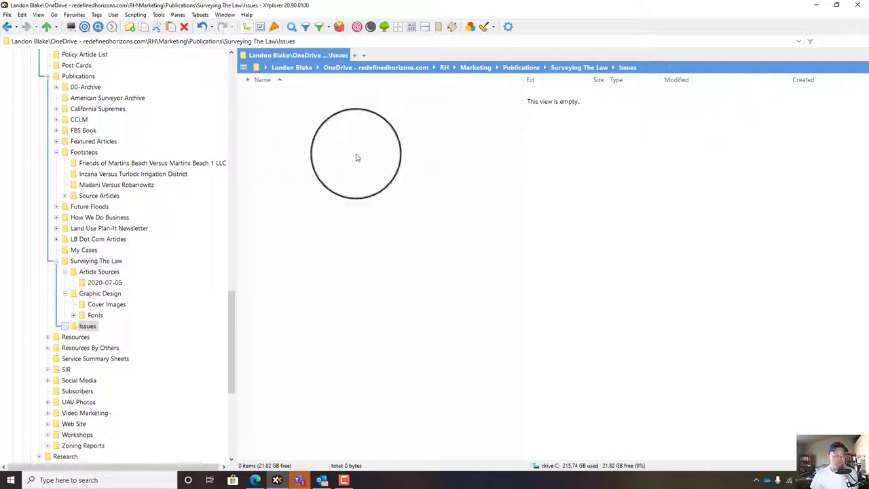
pyautogui.rightClick(380, 177)
pyautogui.moveTo(446, 358)
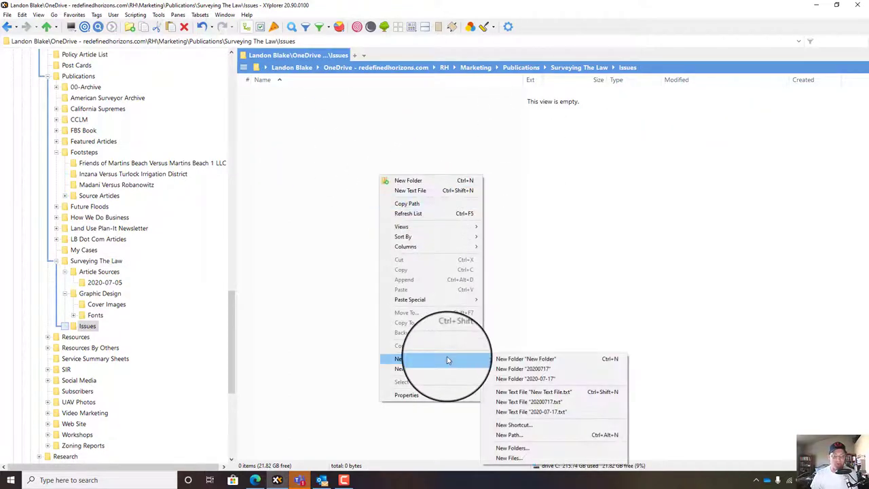
pyautogui.click(536, 358)
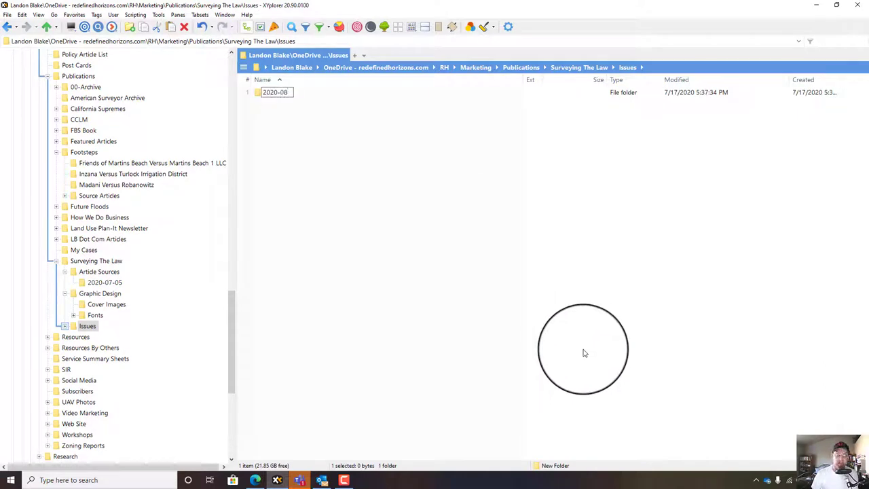
pyautogui.write('2020-08')
pyautogui.press('Return')
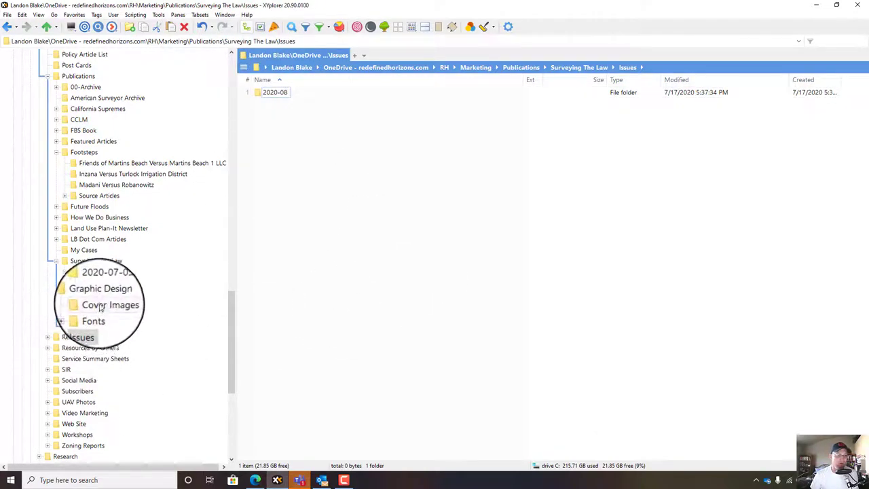
# Step: Browse the Graphic Design folder's Cover Images and Fonts subfolders, ending back in Graphic Design
pyautogui.click(95, 261)
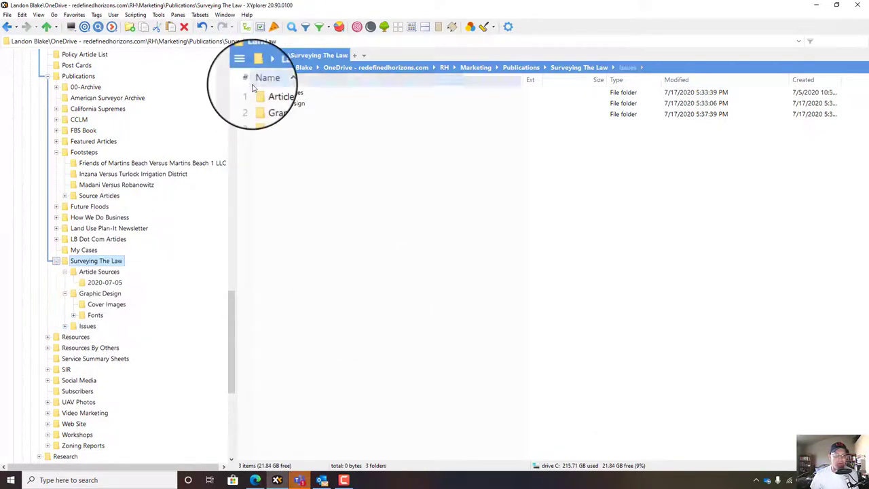
pyautogui.doubleClick(282, 103)
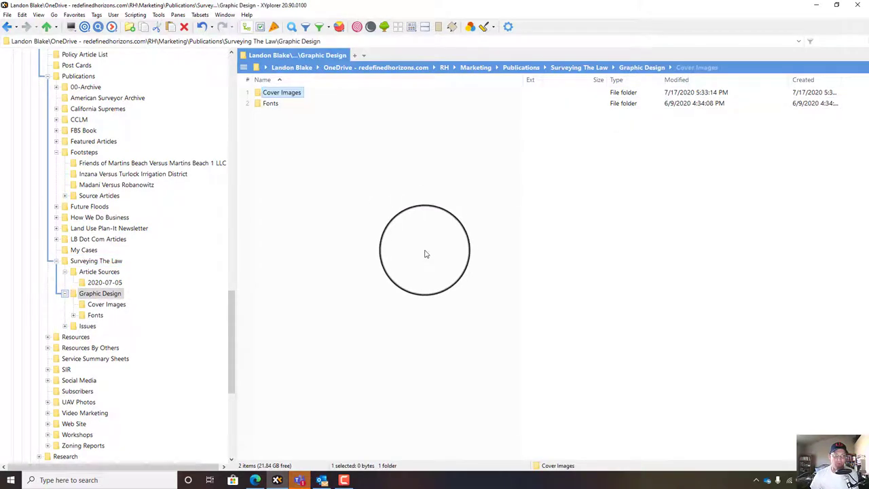
pyautogui.doubleClick(290, 95)
pyautogui.press('BackSpace')
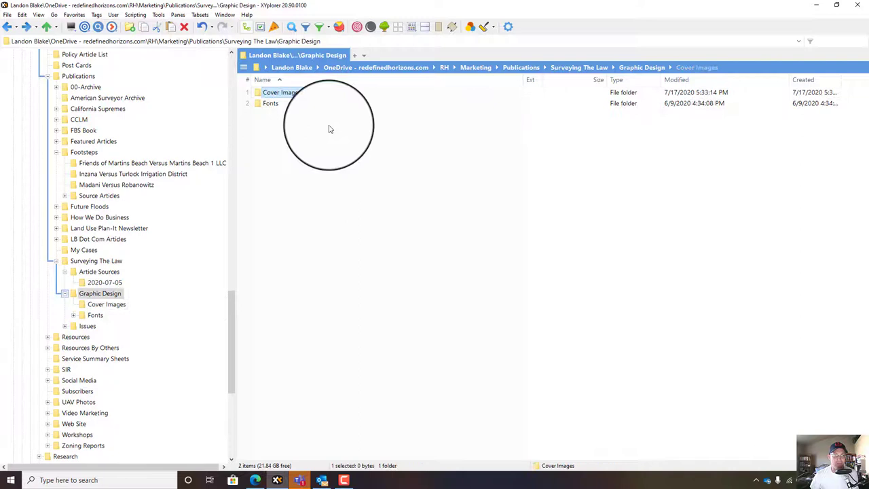
pyautogui.doubleClick(274, 105)
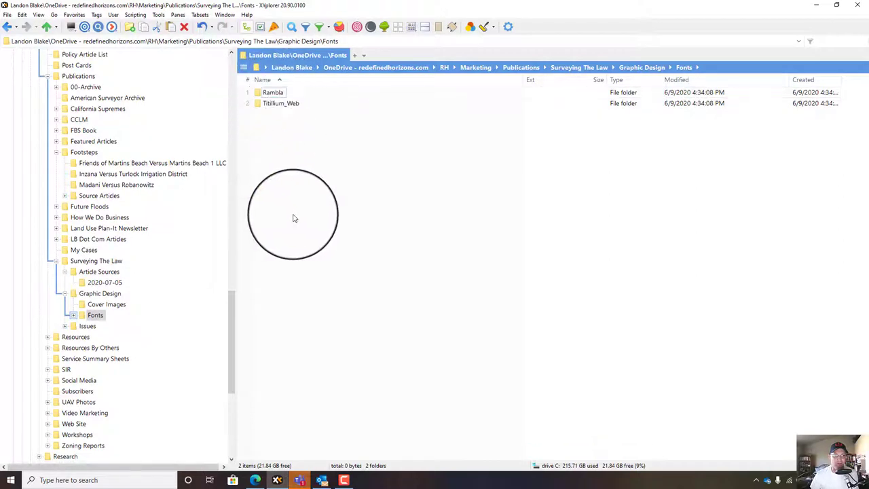
pyautogui.press('BackSpace')
pyautogui.click(292, 164)
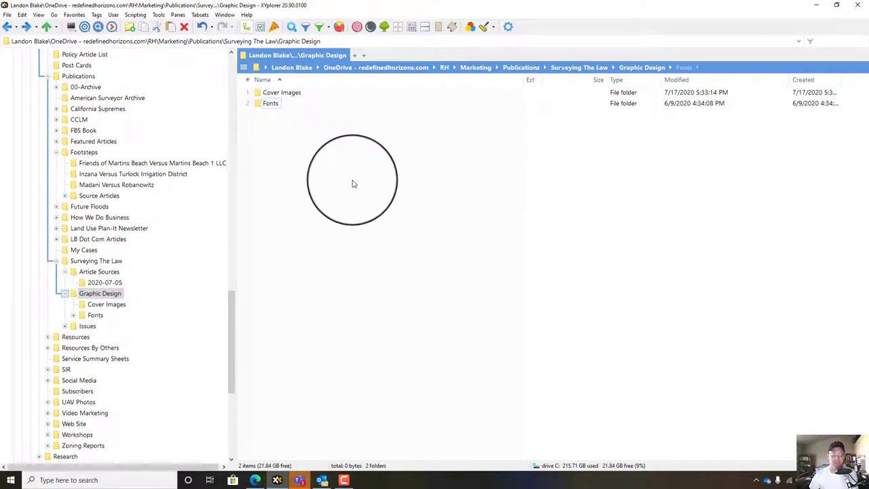
# Step: Install the four Rambla font files from Fonts > Rambla
pyautogui.doubleClick(271, 104)
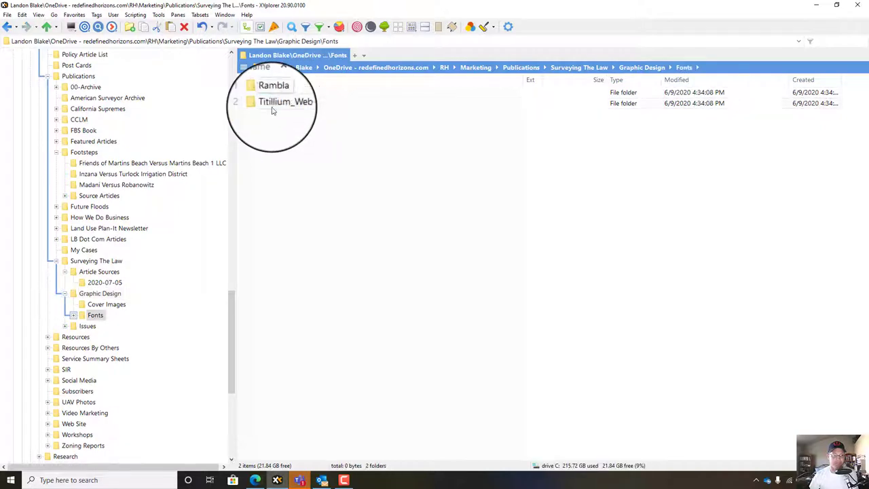
pyautogui.doubleClick(277, 92)
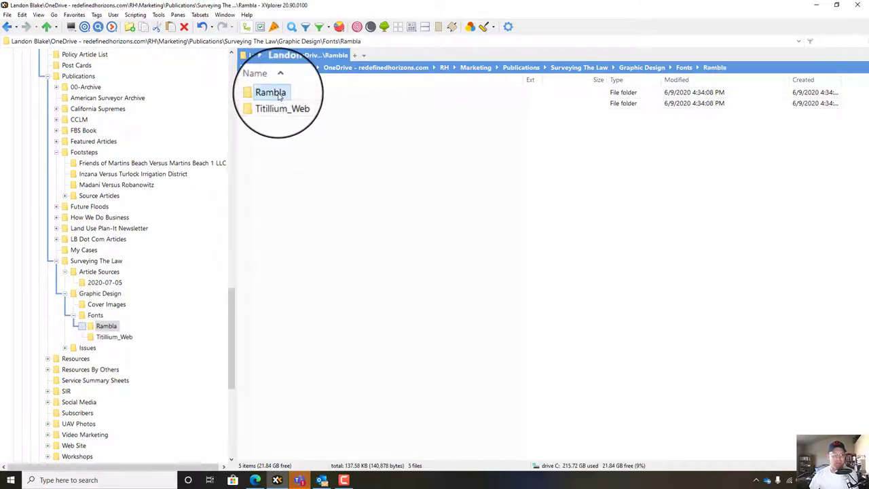
pyautogui.moveTo(403, 235); pyautogui.dragTo(301, 102)
pyautogui.rightClick(301, 103)
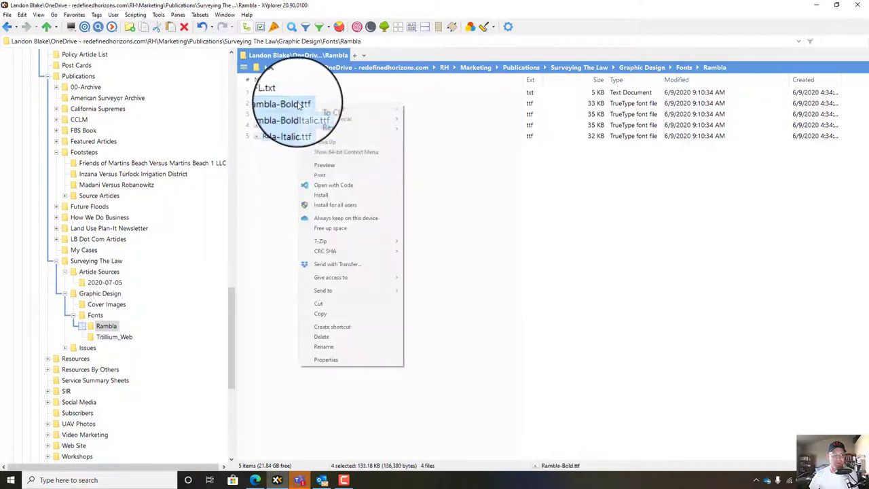
pyautogui.click(336, 198)
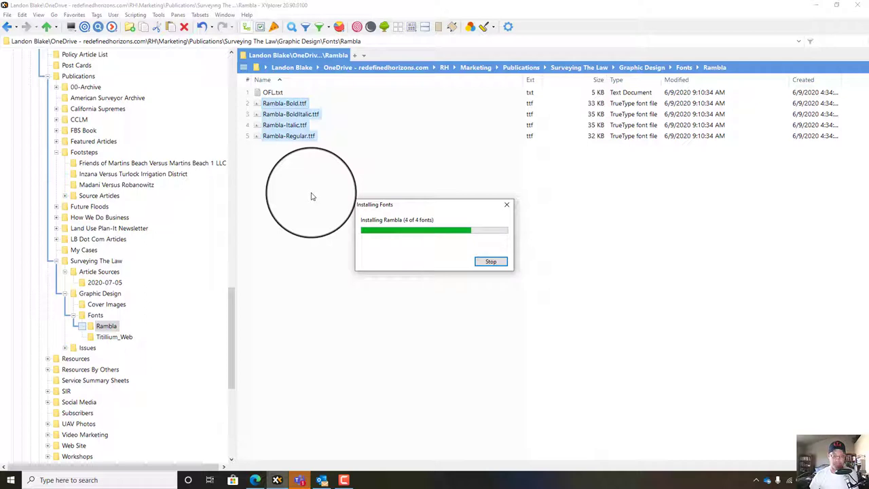
pyautogui.press('BackSpace')
# Step: Install all the Titillium Web font files from the Titillium_Web folder
pyautogui.doubleClick(287, 105)
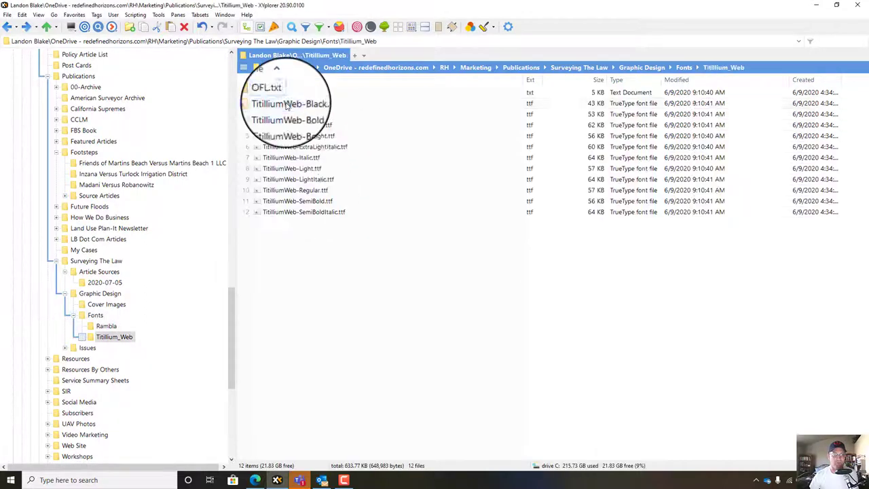
pyautogui.moveTo(510, 355); pyautogui.dragTo(279, 99)
pyautogui.rightClick(290, 107)
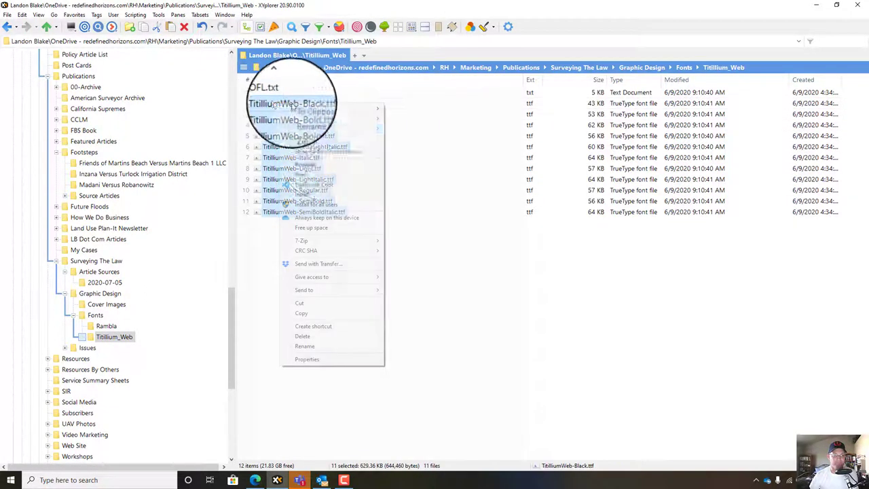
pyautogui.click(298, 195)
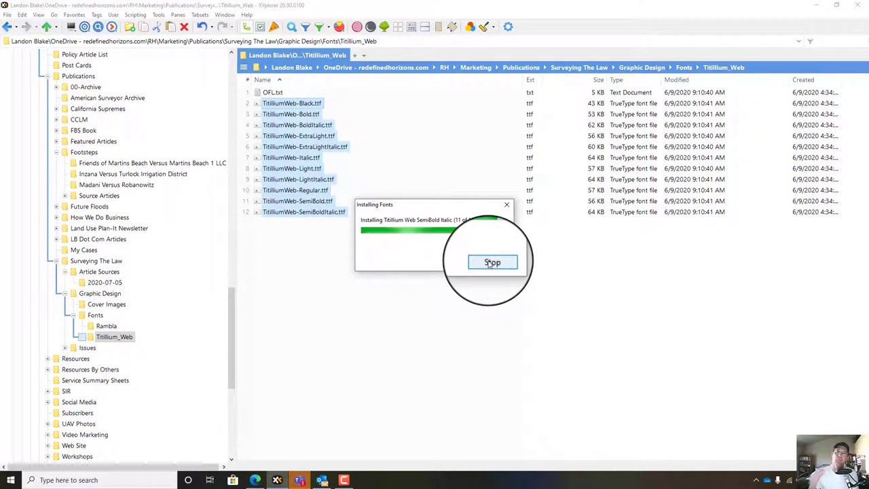
pyautogui.click(449, 271)
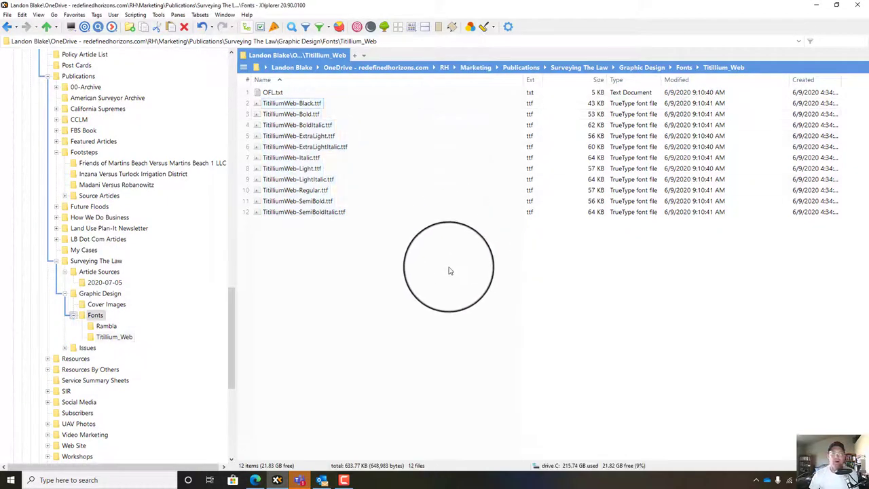
pyautogui.press('BackSpace')
# Step: Minimize XYplorer and close the Edge browser window
pyautogui.click(816, 7)
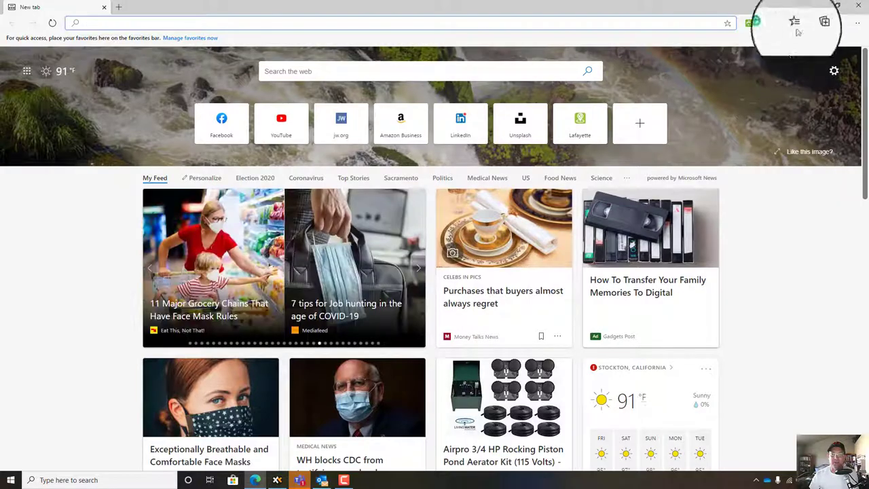
pyautogui.click(854, 4)
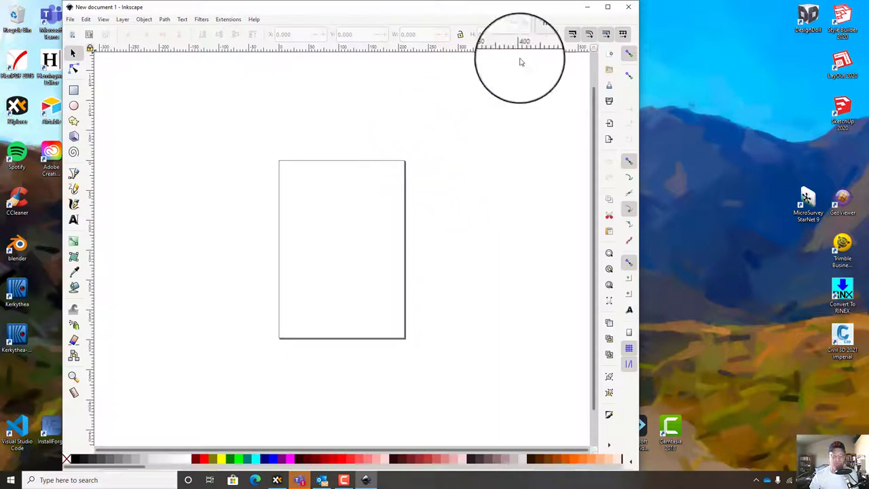
# Step: Maximize Inkscape and start Save As, browsing through RH, Marketing and Publications
pyautogui.click(607, 8)
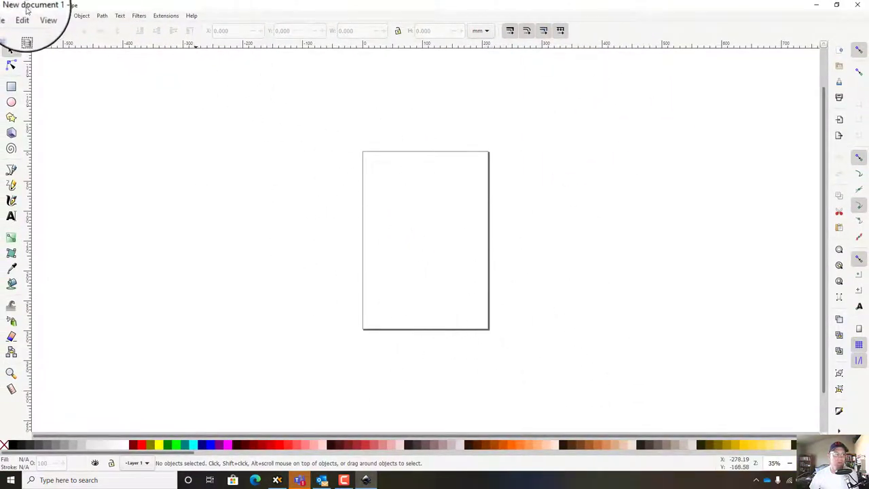
pyautogui.click(7, 17)
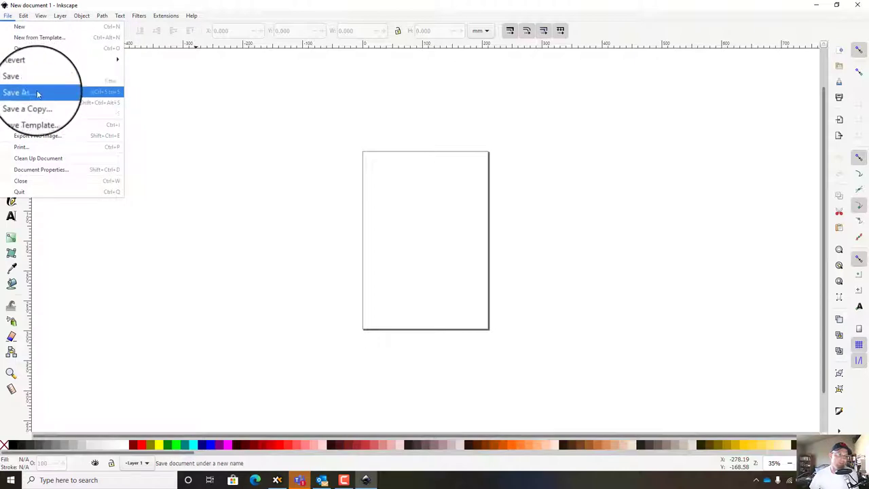
pyautogui.click(37, 93)
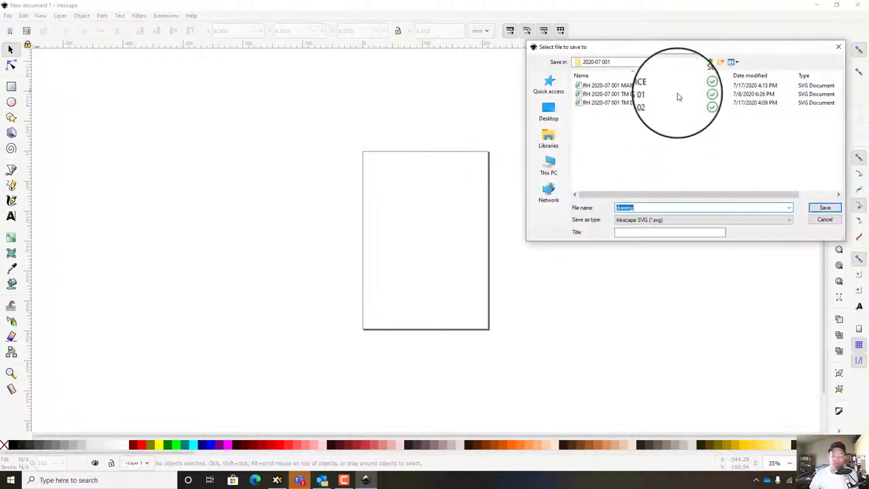
pyautogui.click(678, 65)
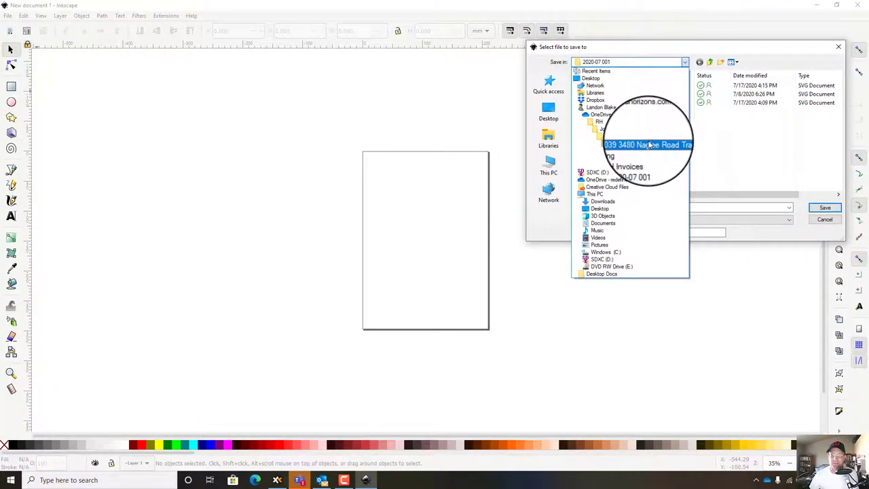
pyautogui.click(599, 121)
pyautogui.click(600, 154)
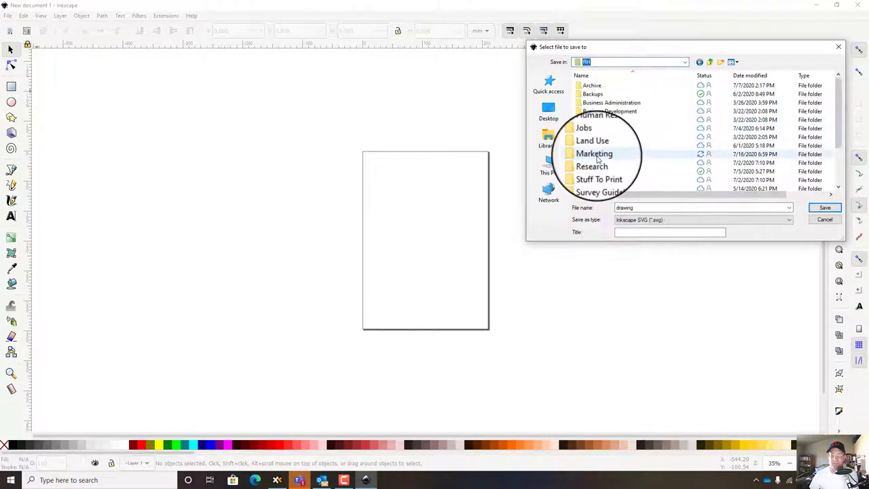
pyautogui.doubleClick(592, 154)
pyautogui.scroll(-5, 598, 153)
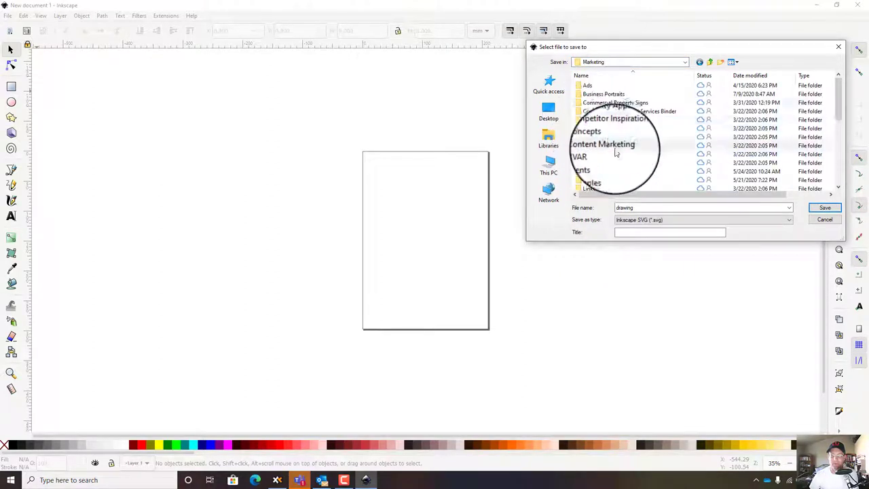
pyautogui.doubleClick(595, 139)
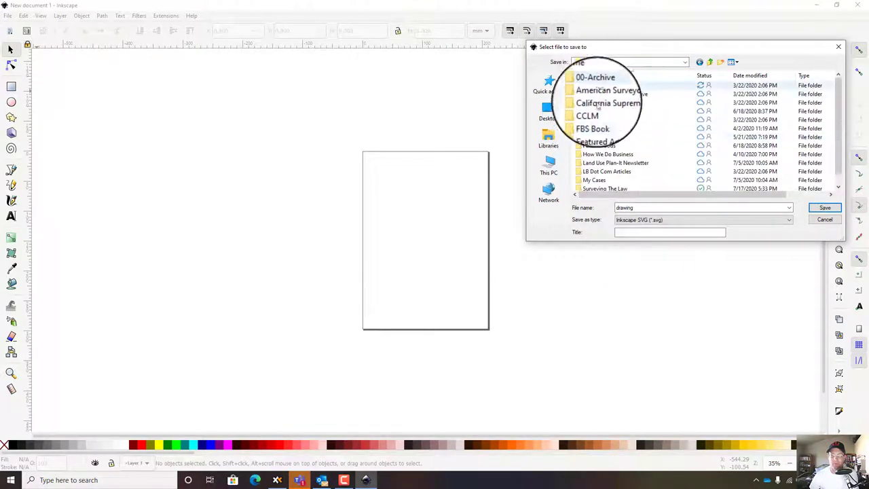
# Step: Save the document as REGULAR PAGE TEMPLATE.svg in Surveying The Law > Graphic Design
pyautogui.scroll(-1, 614, 157)
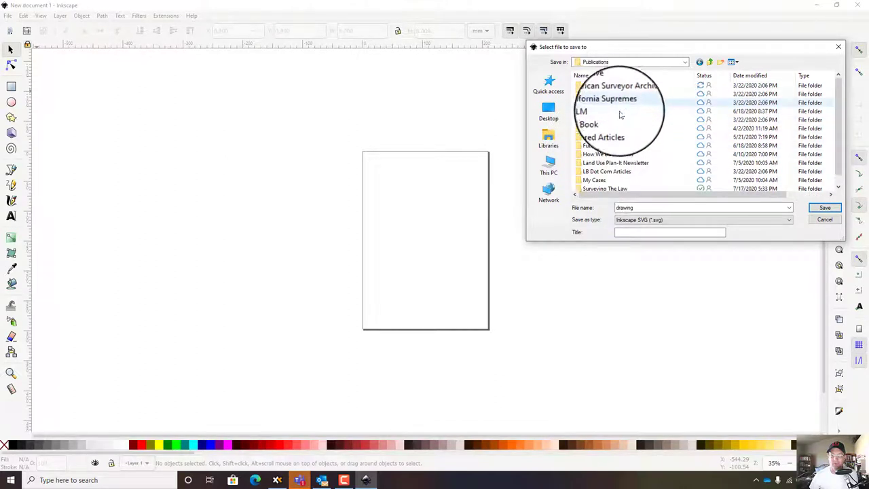
pyautogui.doubleClick(602, 180)
pyautogui.doubleClick(597, 92)
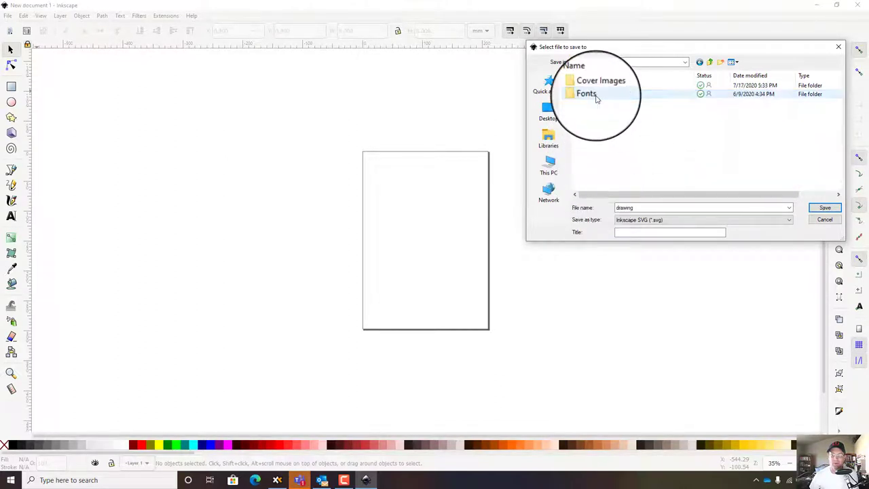
pyautogui.doubleClick(683, 207)
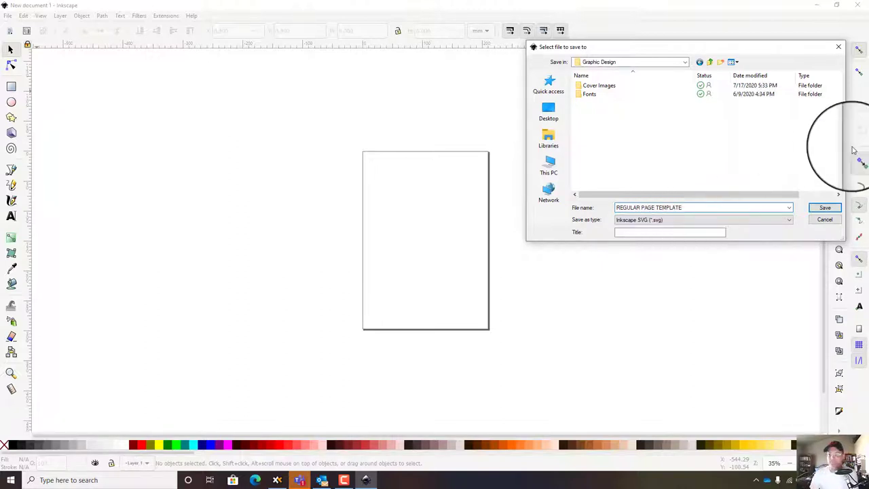
pyautogui.click(823, 207)
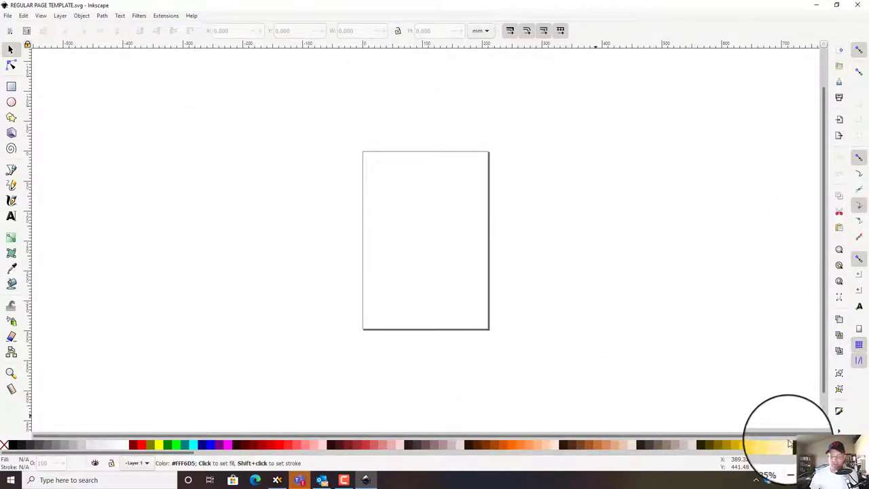
# Step: Set the page size to US Letter (8.5 x 11 in) in Document Properties
pyautogui.click(838, 430)
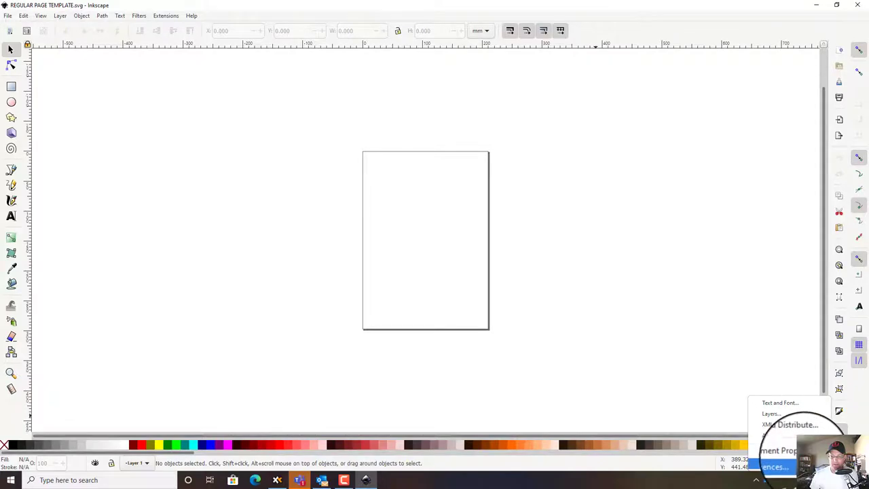
pyautogui.click(801, 438)
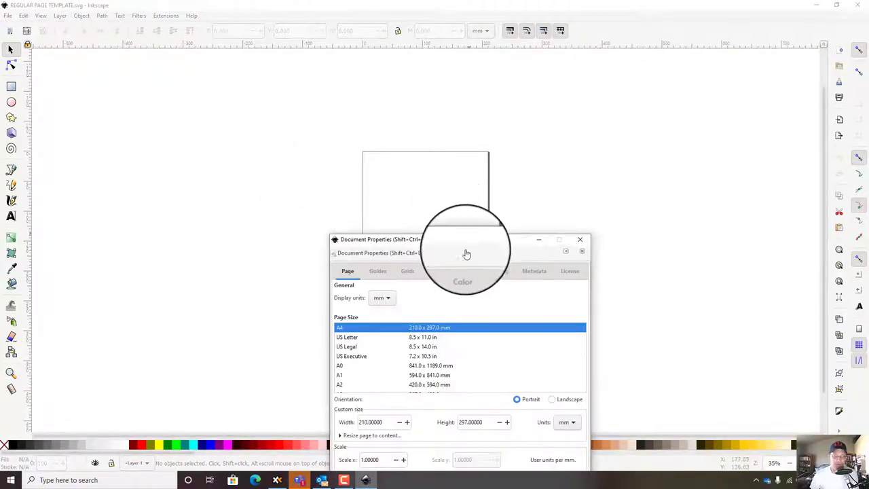
pyautogui.moveTo(467, 250); pyautogui.dragTo(200, 45)
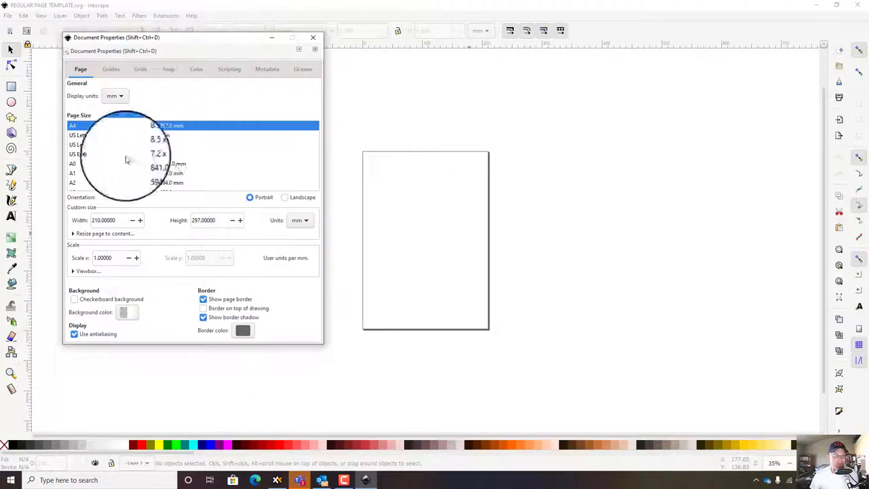
pyautogui.click(80, 136)
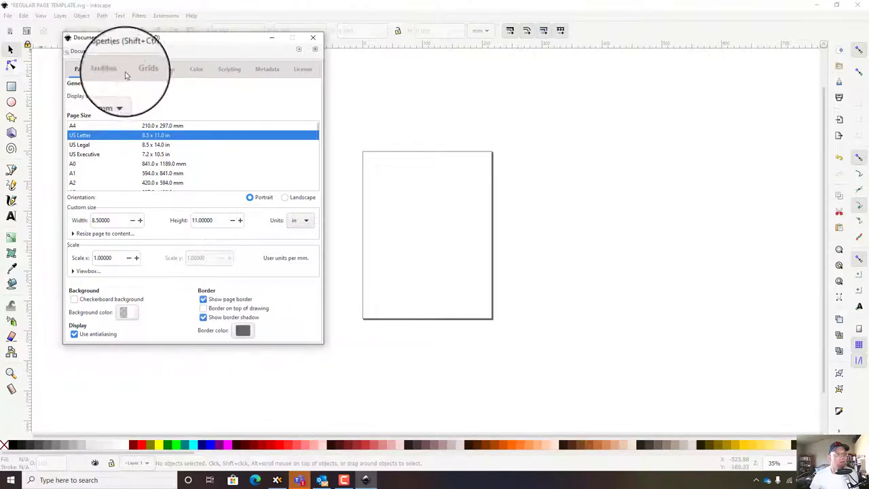
# Step: Toggle the page border and border shadow checkboxes off and back on
pyautogui.click(202, 321)
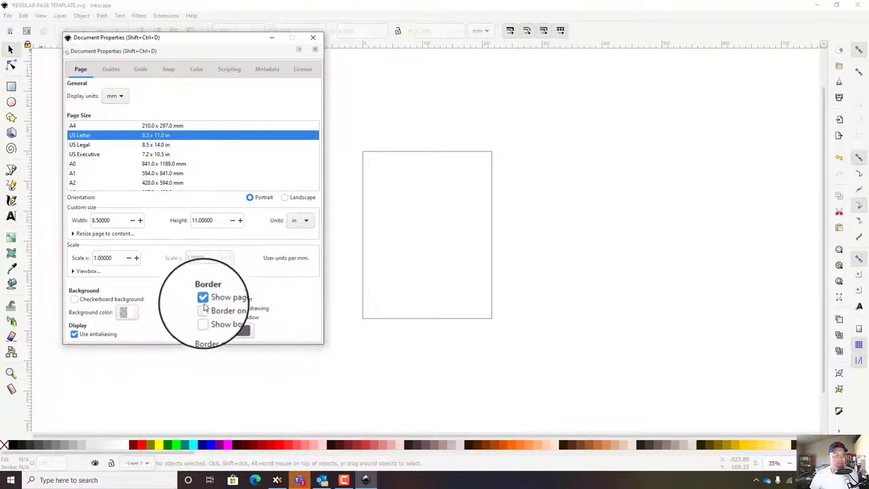
pyautogui.click(203, 300)
pyautogui.click(204, 300)
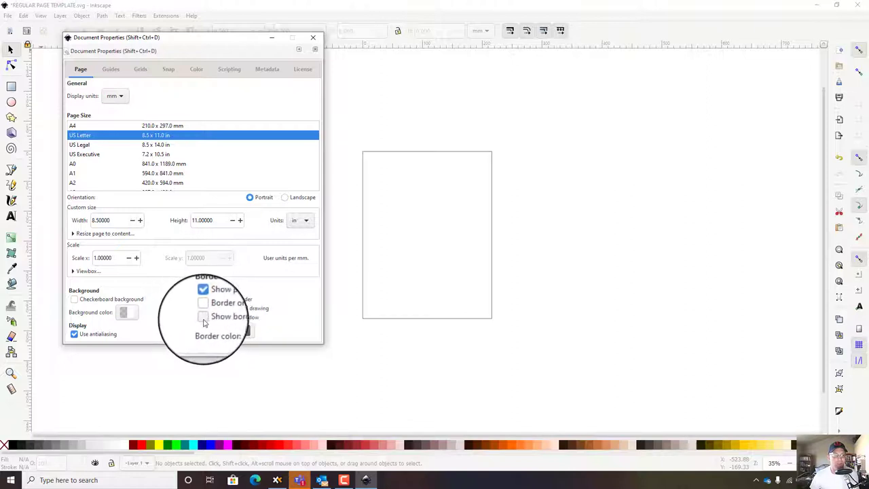
pyautogui.click(203, 317)
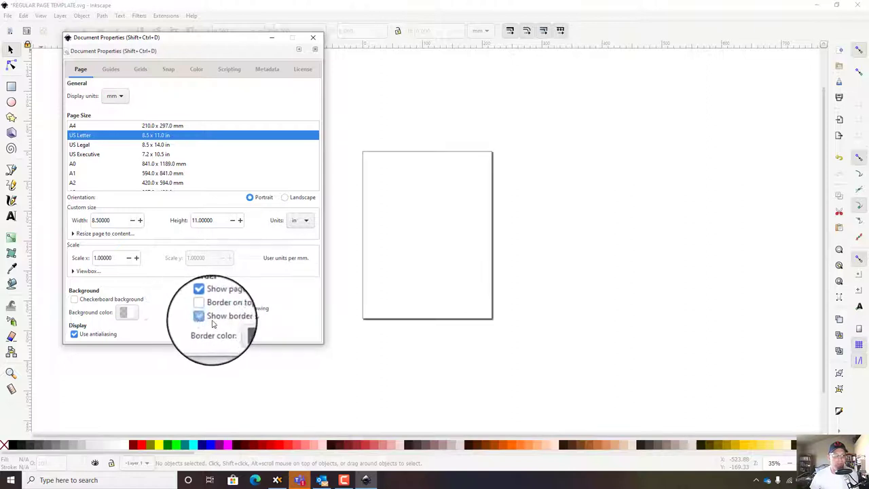
# Step: Add a rectangular grid in inches with 0.10 in X and Y spacing
pyautogui.click(140, 69)
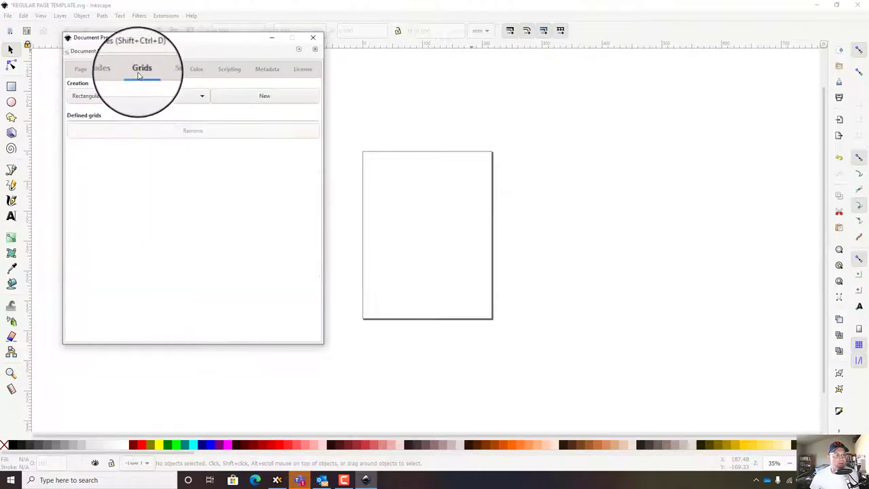
pyautogui.click(248, 99)
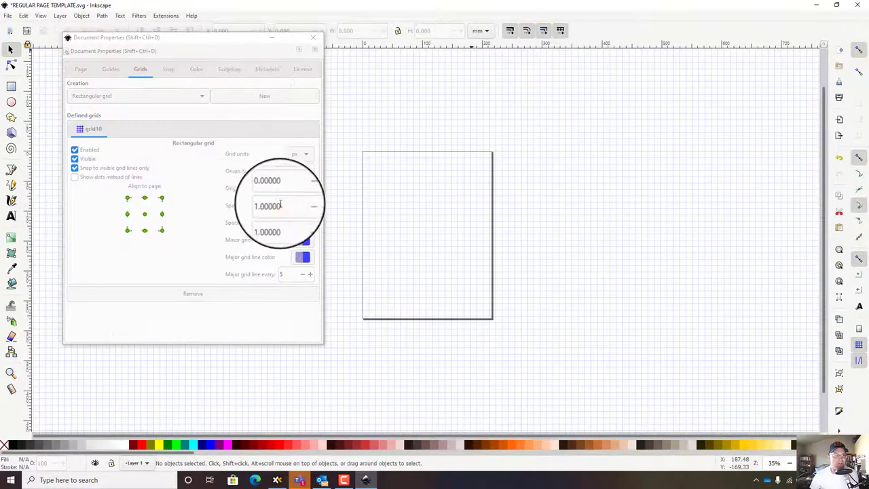
pyautogui.click(298, 153)
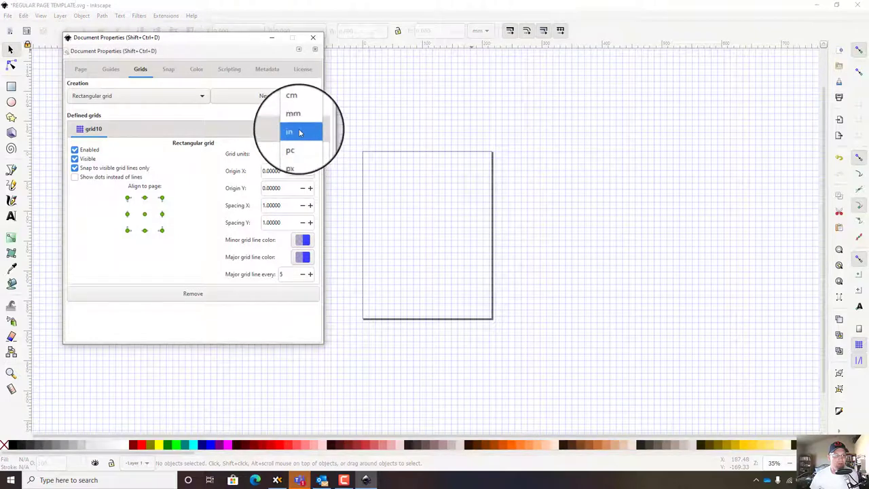
pyautogui.click(298, 129)
pyautogui.doubleClick(277, 205)
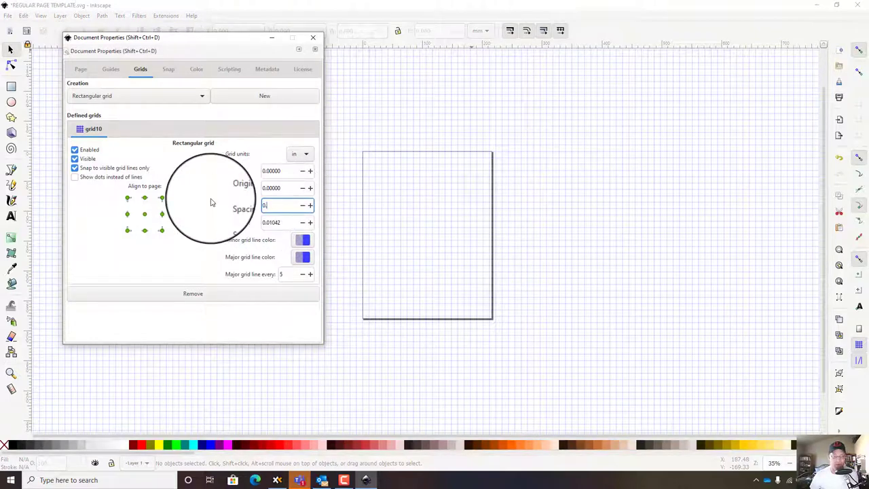
pyautogui.press('Tab')
pyautogui.write('0.10000')
pyautogui.press('Return')
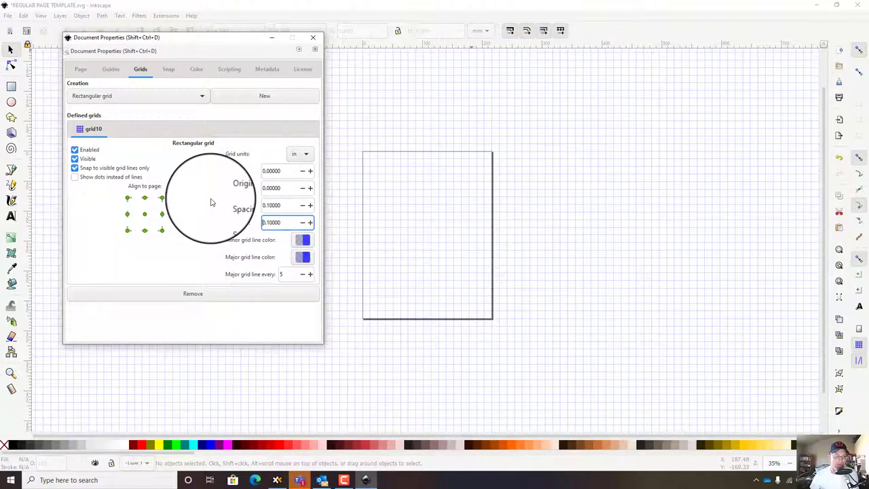
# Step: Make the major grid lines green and close Document Properties
pyautogui.click(307, 260)
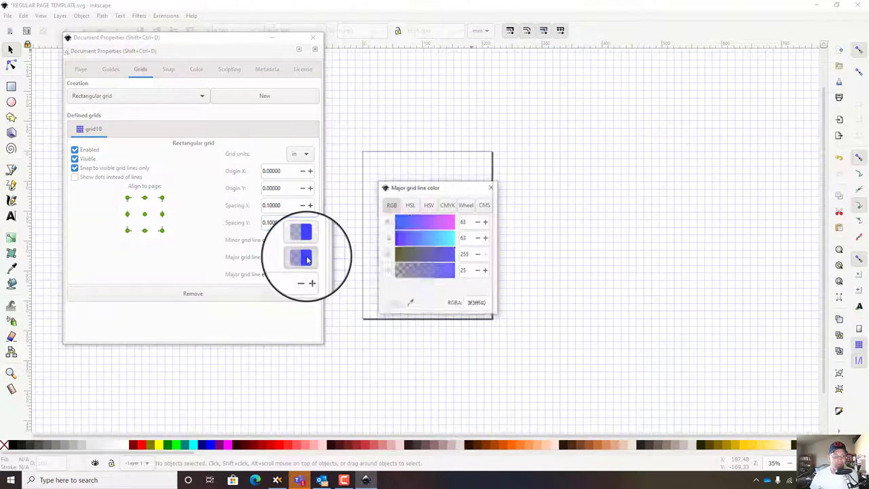
pyautogui.moveTo(410, 239)
pyautogui.mouseDown()
pyautogui.moveTo(434, 242)
pyautogui.moveTo(413, 253)
pyautogui.mouseUp()
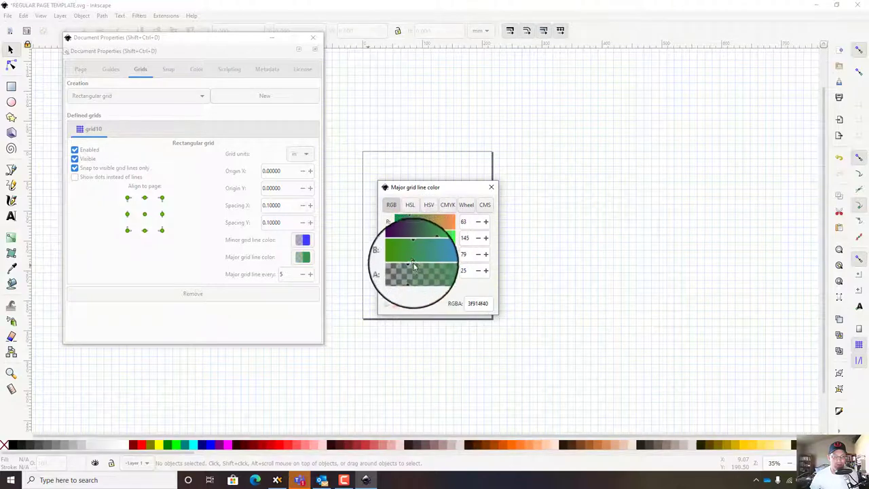
pyautogui.click(485, 178)
pyautogui.click(307, 41)
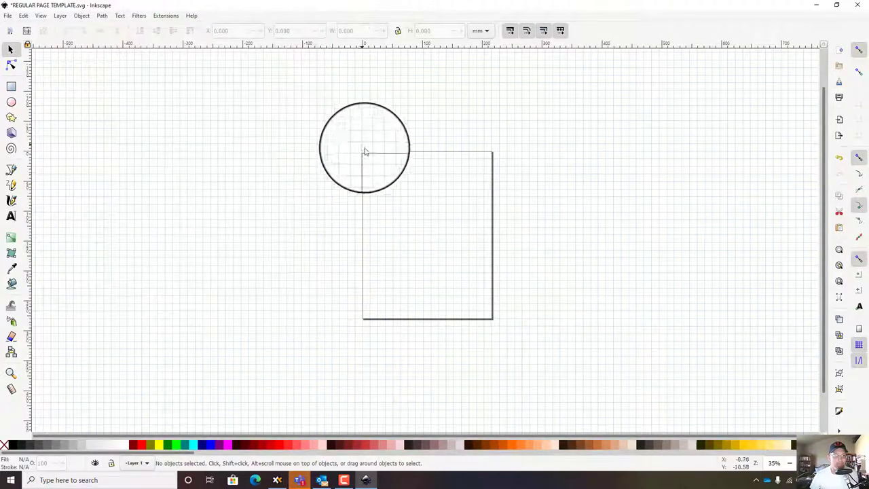
# Step: Bring the whole page into view and save the template
pyautogui.scroll(5, 374, 159)
pyautogui.scroll(-3, 448, 197)
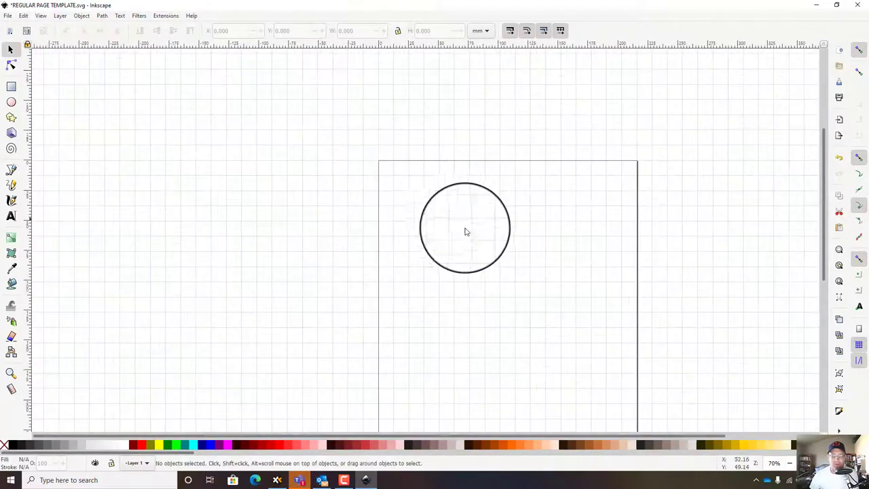
pyautogui.moveTo(464, 231); pyautogui.dragTo(409, 135)
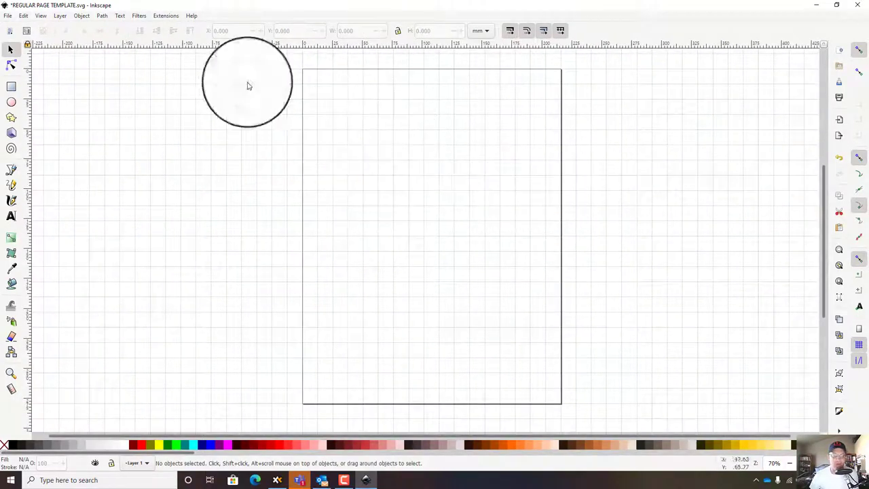
pyautogui.click(7, 16)
pyautogui.click(19, 79)
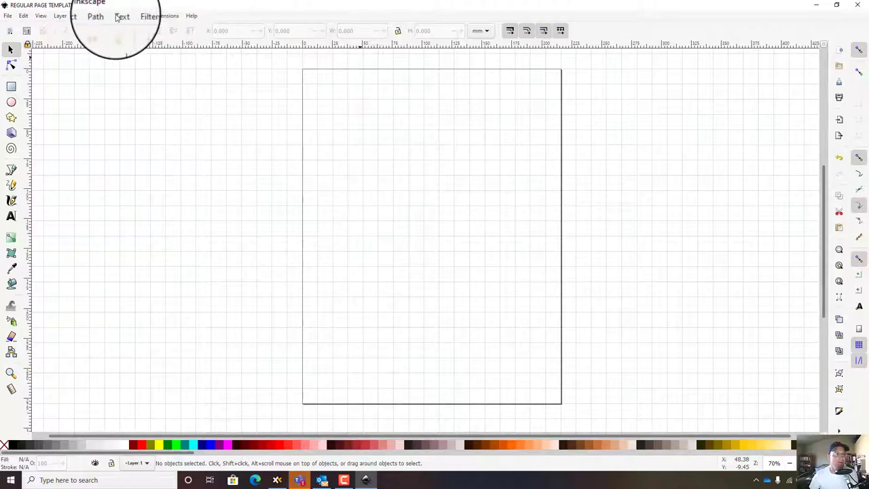
pyautogui.click(61, 15)
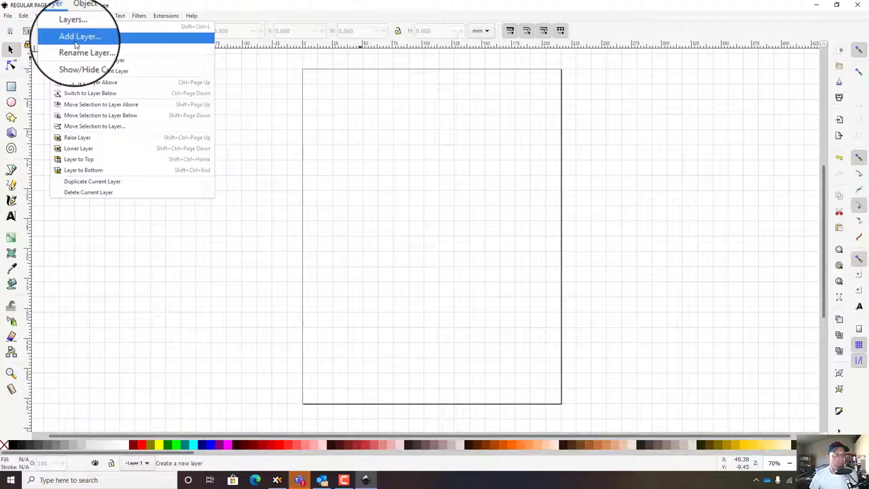
# Step: Add a new layer named BOXES-LAYOUT above the current layer
pyautogui.click(75, 38)
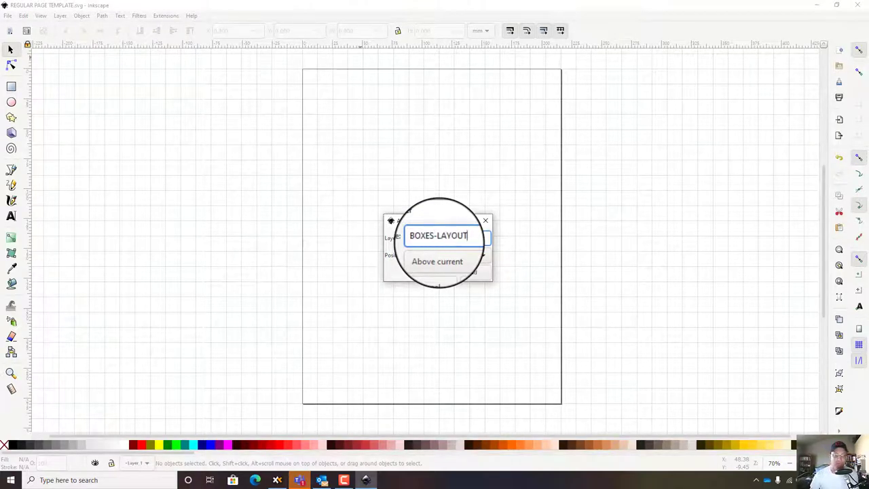
pyautogui.click(470, 271)
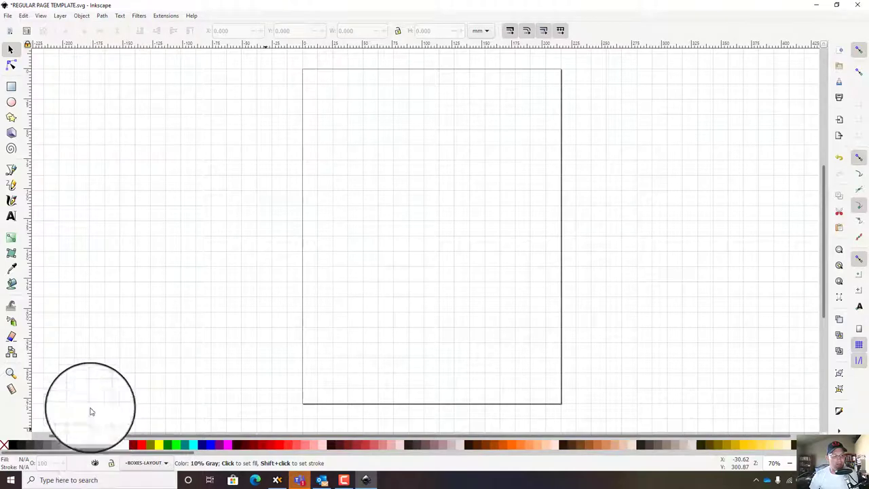
pyautogui.click(11, 86)
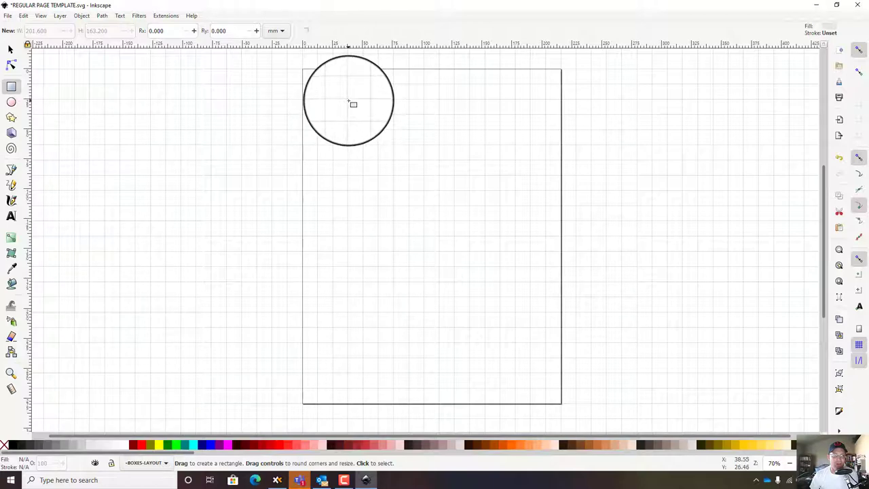
# Step: Draw grid-snapped header, footer and two column rectangles, then narrow the footer's left end
pyautogui.moveTo(349, 100); pyautogui.dragTo(514, 129)
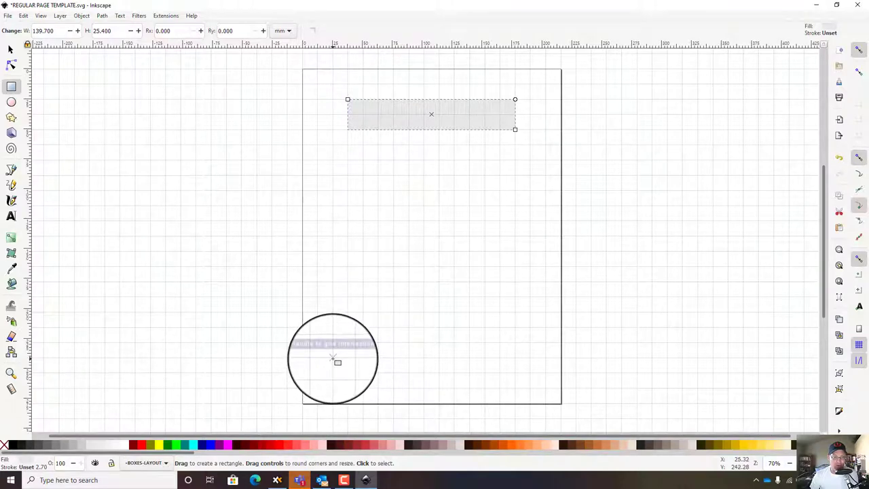
pyautogui.moveTo(332, 357); pyautogui.dragTo(514, 372)
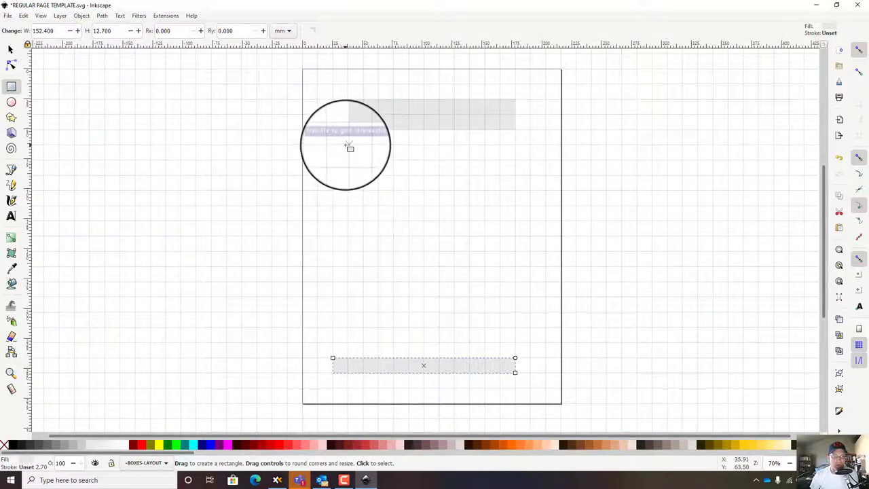
pyautogui.moveTo(348, 145); pyautogui.dragTo(428, 343)
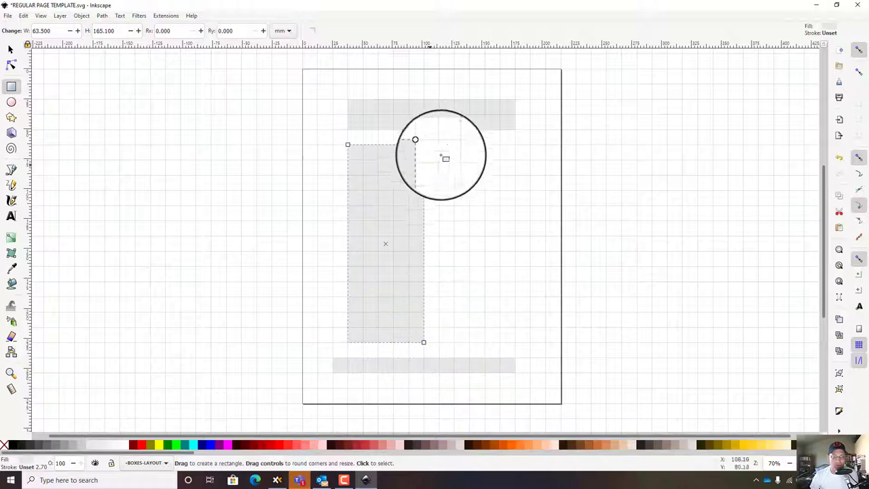
pyautogui.moveTo(440, 145); pyautogui.dragTo(514, 343)
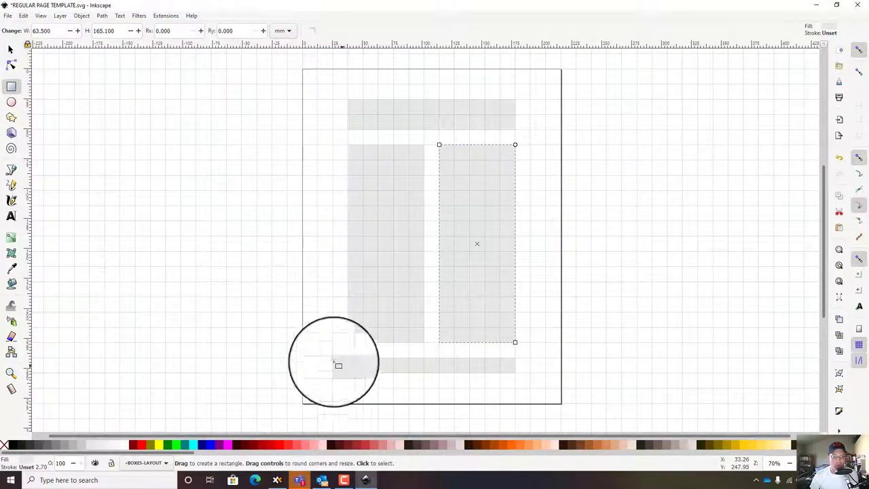
pyautogui.click(10, 44)
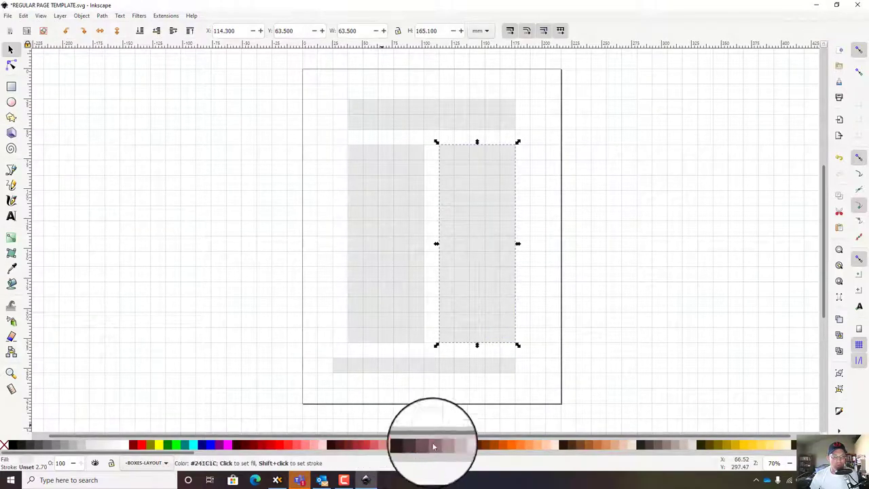
pyautogui.moveTo(327, 365); pyautogui.dragTo(351, 364)
# Step: Deselect the footer strip and save the page template
pyautogui.click(577, 266)
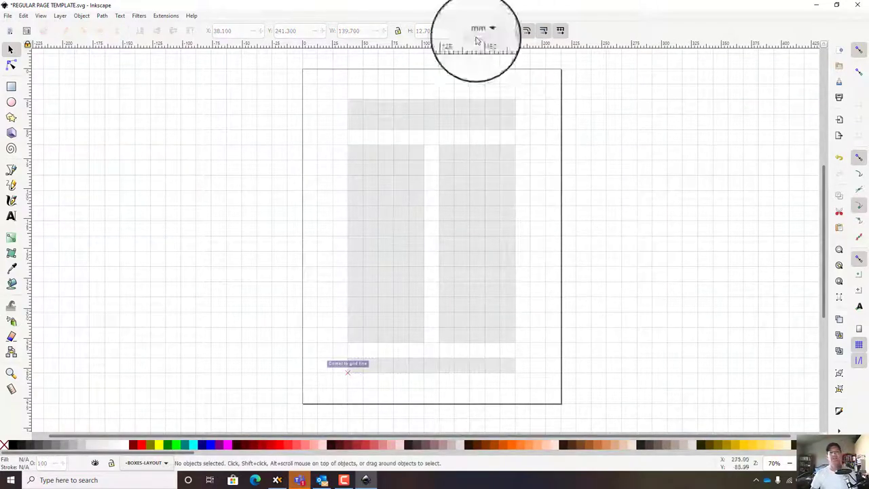
pyautogui.keyDown('ctrl'); pyautogui.scroll(2, 509, 204); pyautogui.keyUp('ctrl')
pyautogui.scroll(-3, 563, 262)
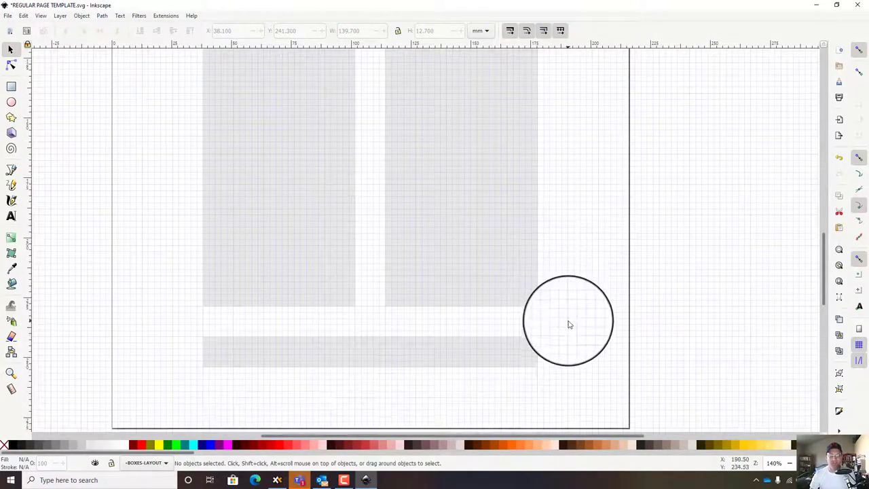
pyautogui.scroll(8, 571, 309)
pyautogui.scroll(5, 570, 308)
pyautogui.scroll(-12, 573, 314)
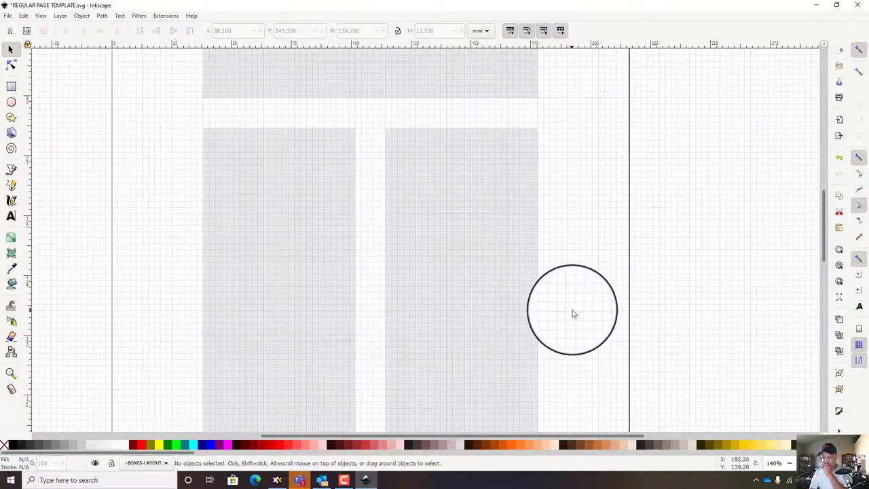
pyautogui.scroll(-3, 574, 313)
pyautogui.scroll(10, 565, 314)
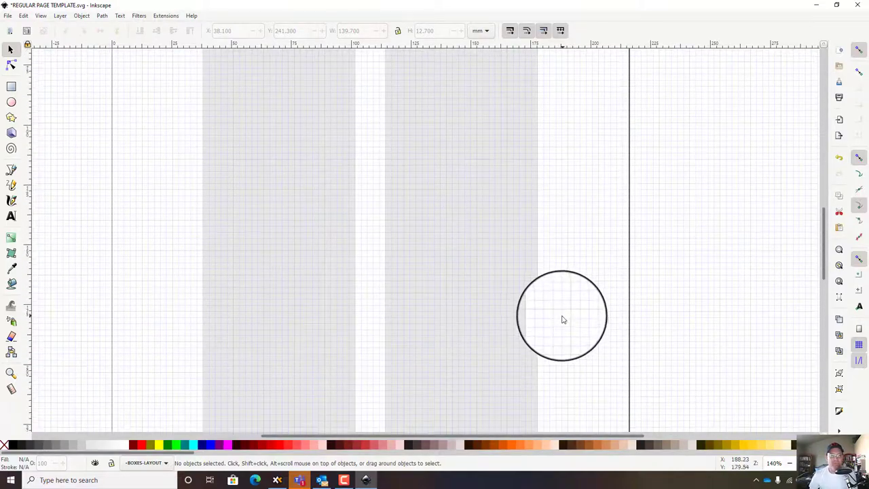
pyautogui.click(8, 15)
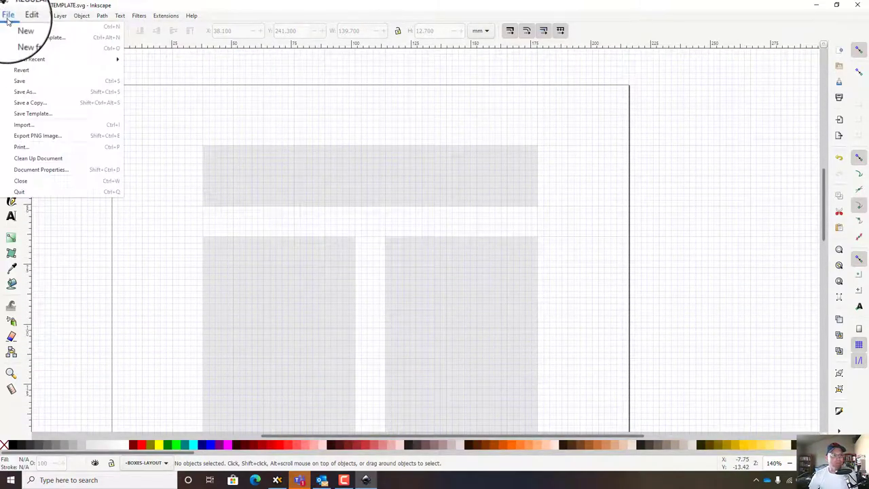
pyautogui.click(15, 81)
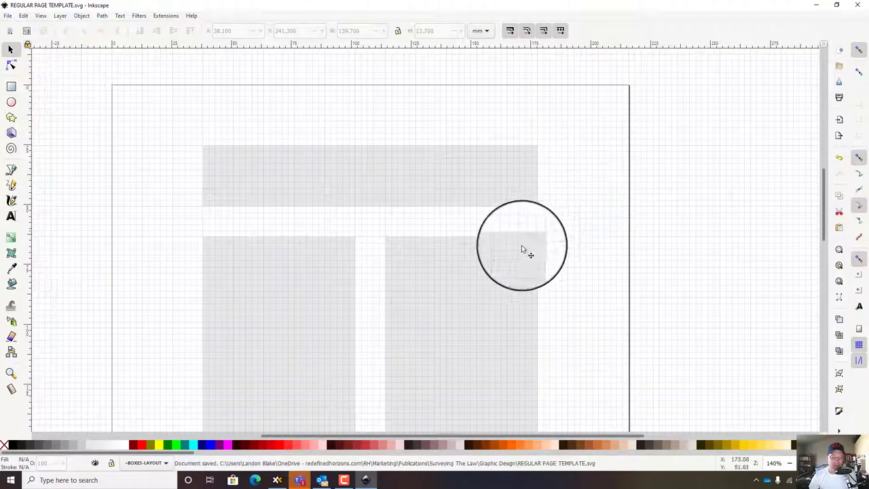
# Step: Stretch the tops of both grey column boxes up toward the header
pyautogui.scroll(-5, 523, 249)
pyautogui.scroll(-6, 471, 305)
pyautogui.scroll(15, 457, 285)
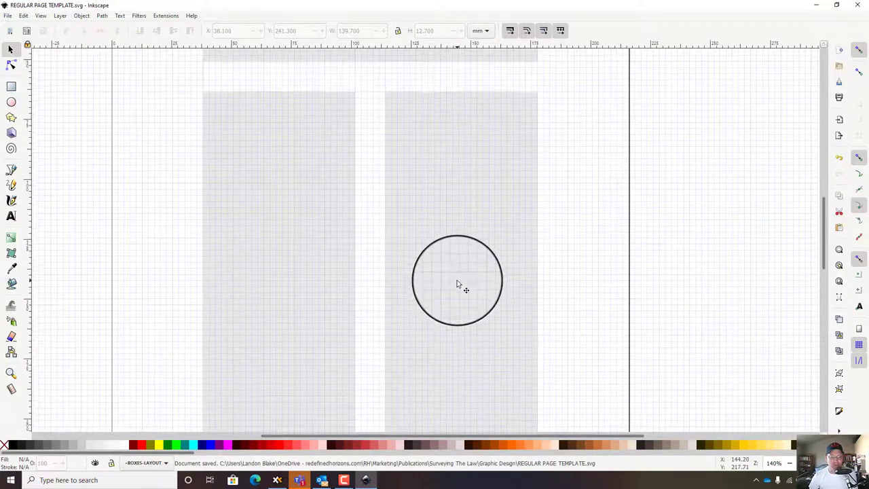
pyautogui.scroll(-7, 448, 261)
pyautogui.scroll(2, 366, 159)
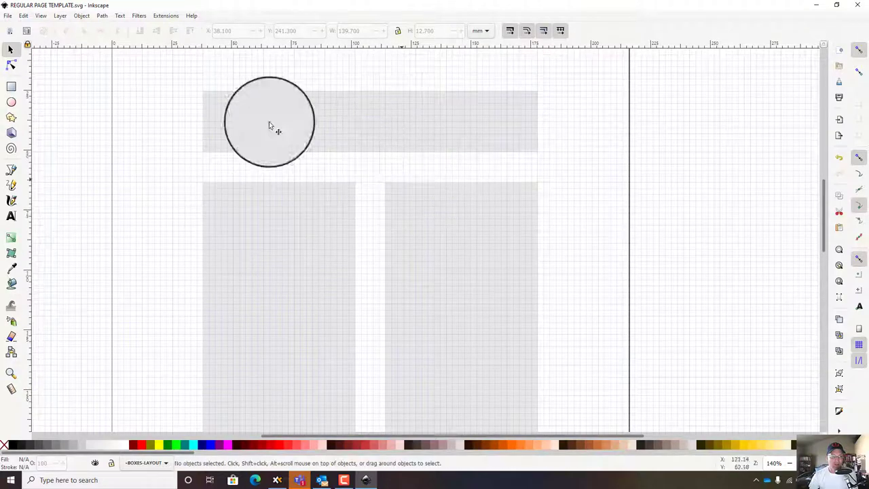
pyautogui.click(266, 194)
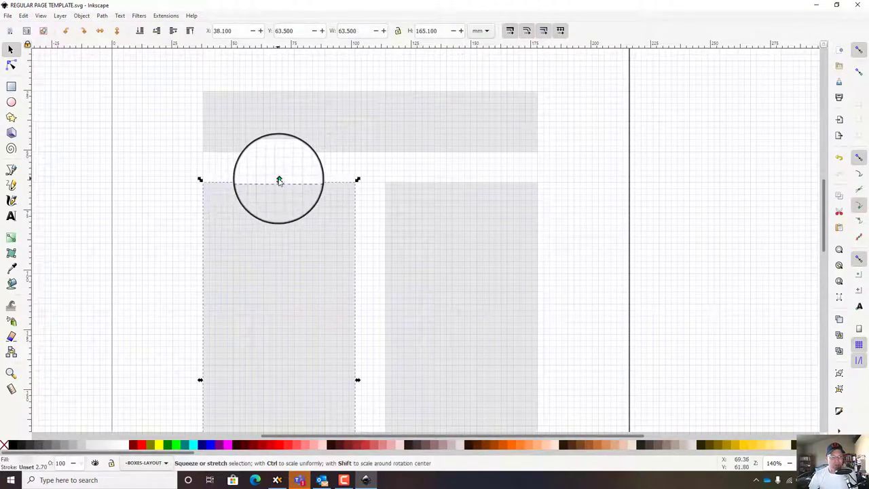
pyautogui.moveTo(279, 180); pyautogui.dragTo(278, 155)
pyautogui.click(461, 191)
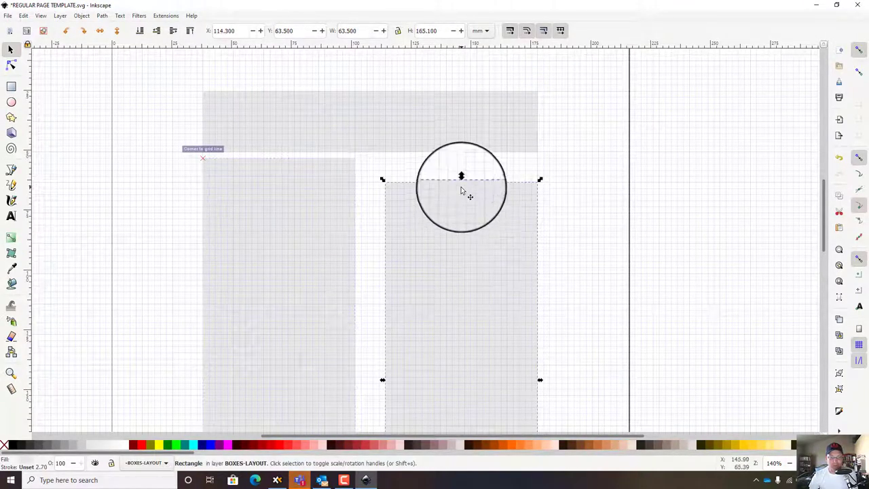
pyautogui.press('Escape')
pyautogui.click(458, 193)
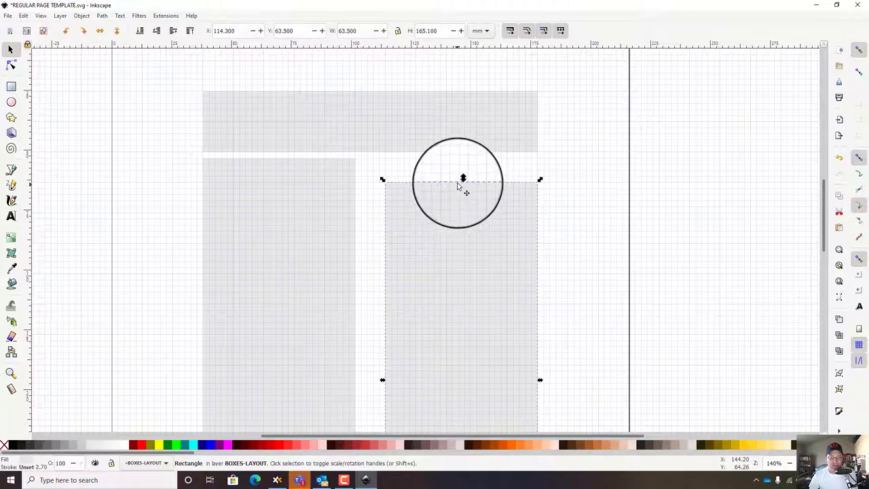
pyautogui.moveTo(461, 181); pyautogui.dragTo(462, 156)
pyautogui.press('Escape')
pyautogui.scroll(-4, 487, 200)
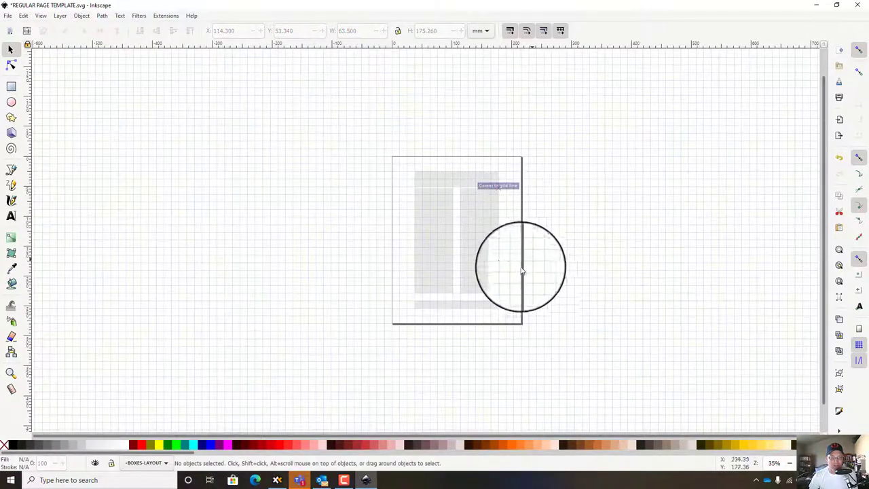
pyautogui.scroll(2, 516, 270)
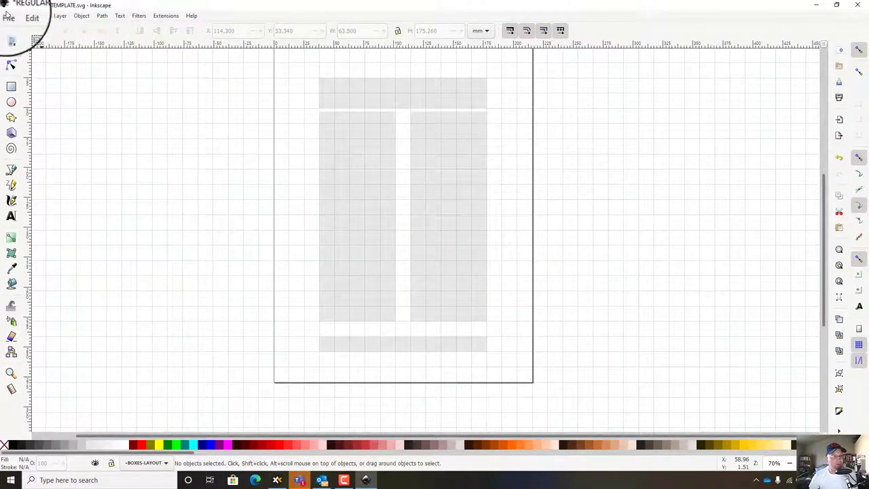
# Step: Undo the column height changes and save the template again
pyautogui.click(24, 16)
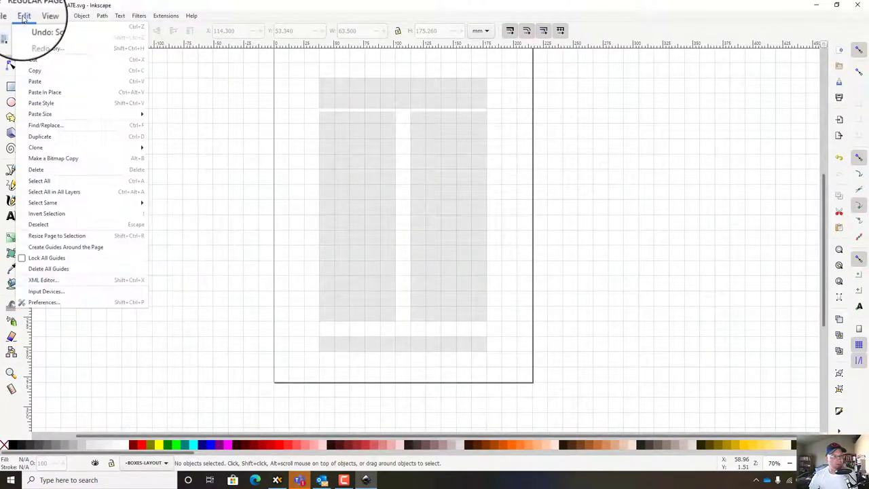
pyautogui.click(839, 160)
pyautogui.click(839, 160)
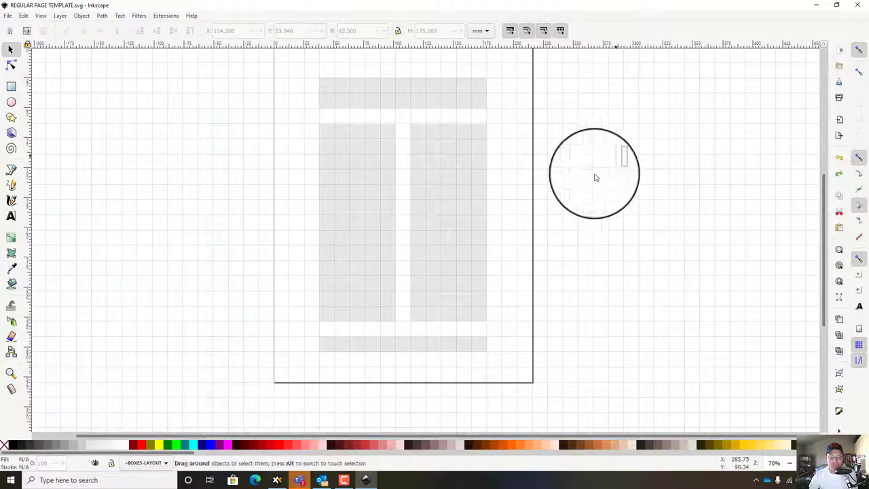
pyautogui.scroll(2, 485, 98)
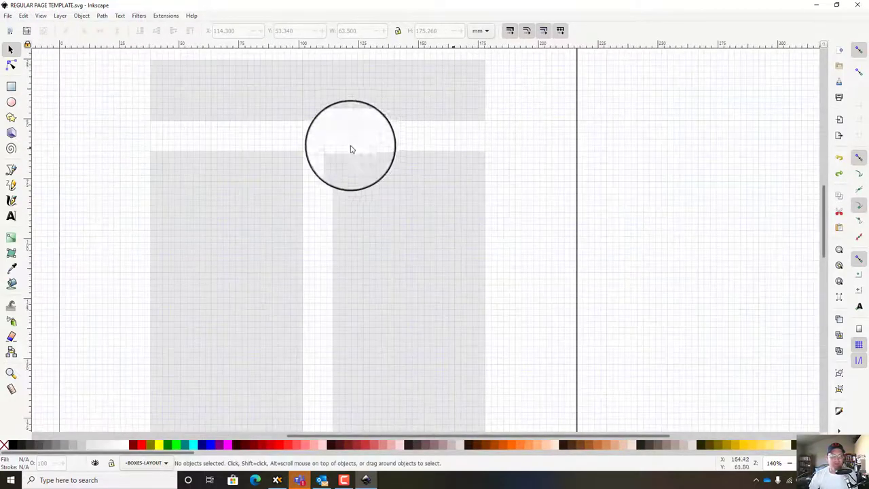
pyautogui.scroll(2, 305, 210)
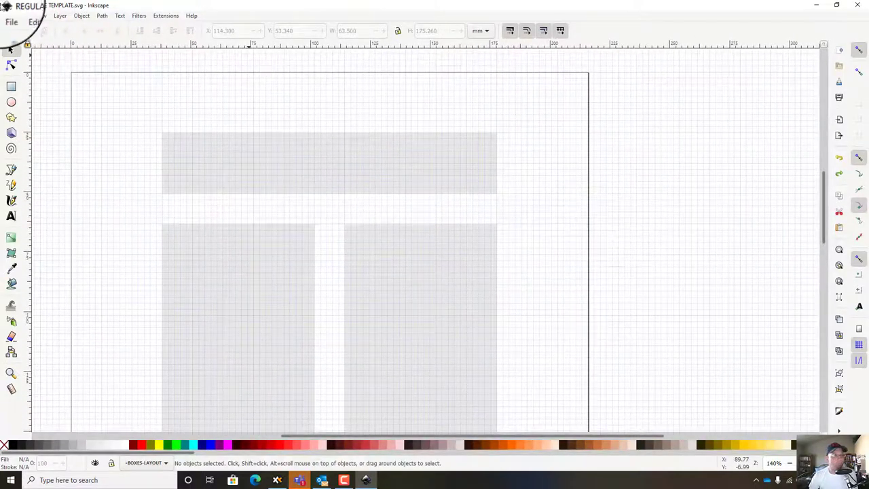
pyautogui.click(8, 16)
pyautogui.click(19, 81)
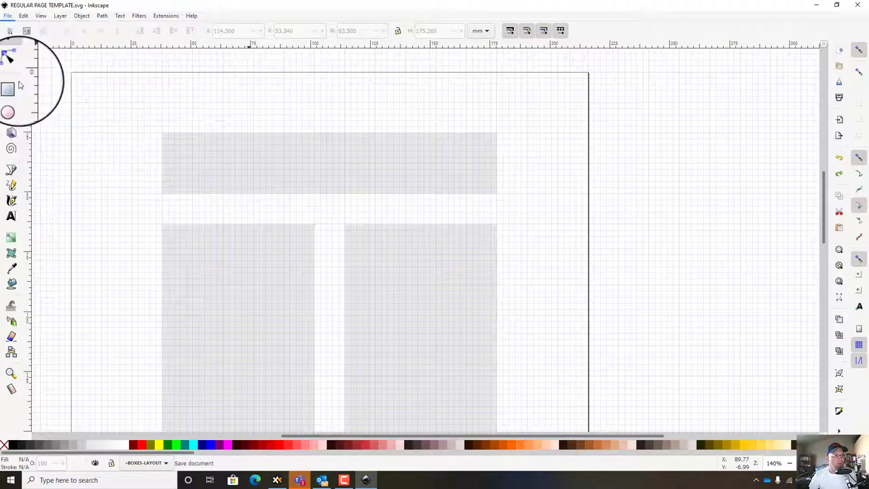
# Step: Draw a flowed text frame above the top grey box and type the case-name headline in 30 pt sans-serif
pyautogui.click(120, 16)
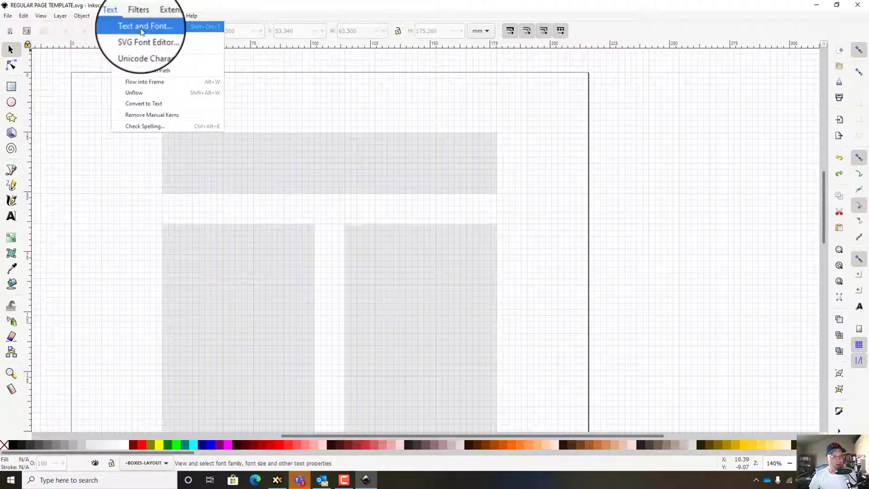
pyautogui.click(14, 217)
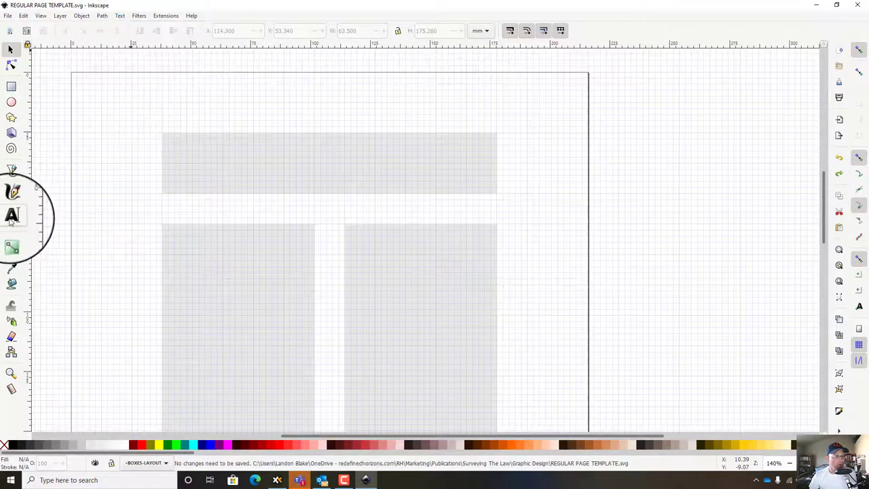
pyautogui.click(12, 217)
pyautogui.moveTo(195, 92); pyautogui.dragTo(503, 120)
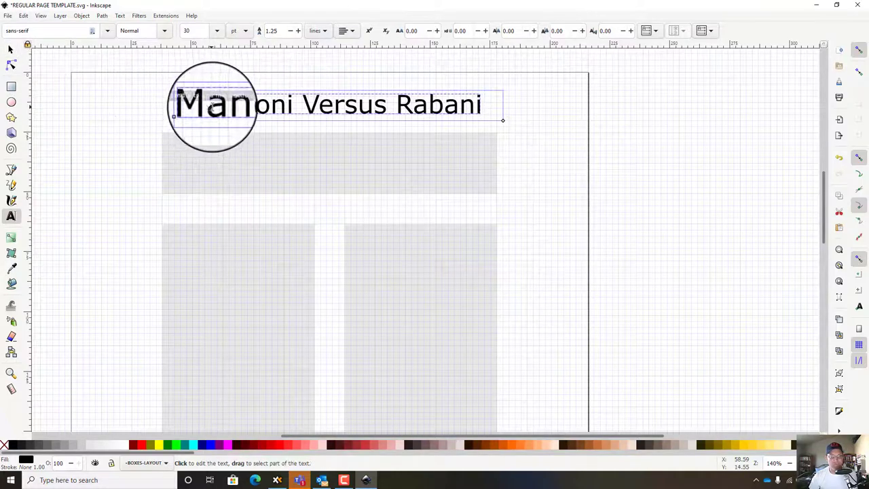
pyautogui.click(11, 50)
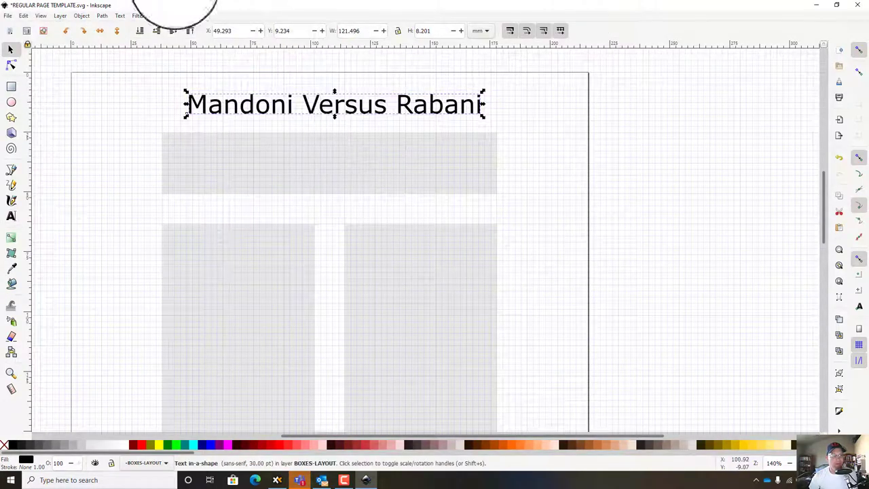
pyautogui.click(119, 15)
# Step: Set the headline font to Rambla Bold in Text and Font and apply it
pyautogui.click(144, 31)
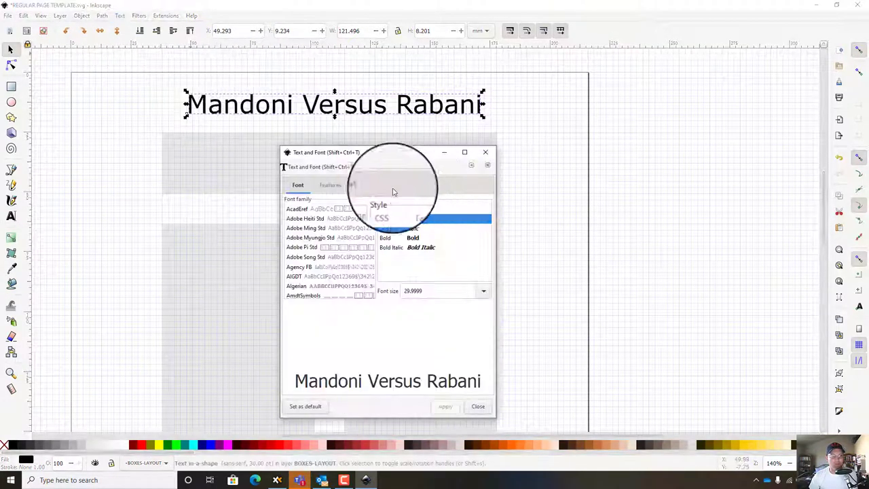
pyautogui.moveTo(372, 214); pyautogui.dragTo(372, 271)
pyautogui.scroll(-4, 372, 272)
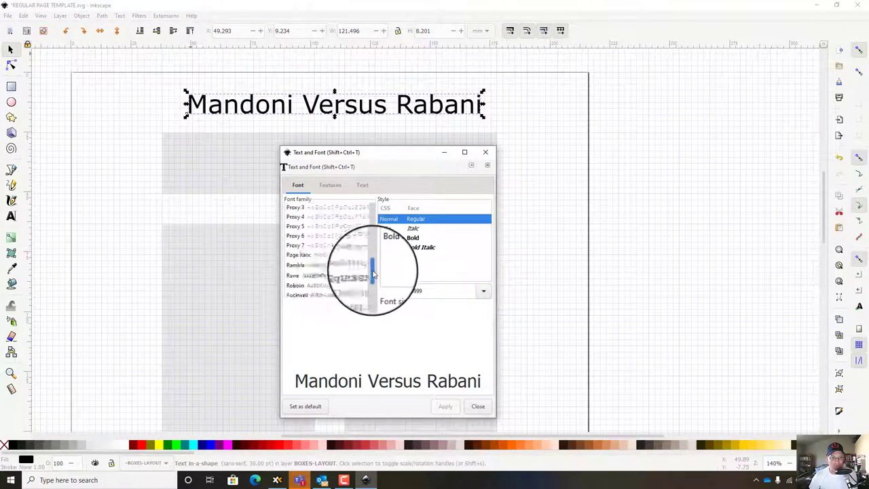
pyautogui.click(304, 287)
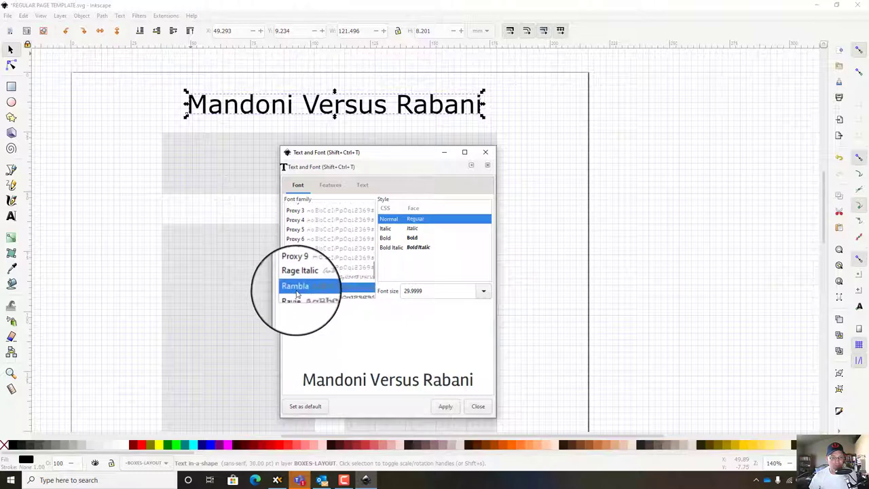
pyautogui.click(400, 248)
pyautogui.click(401, 237)
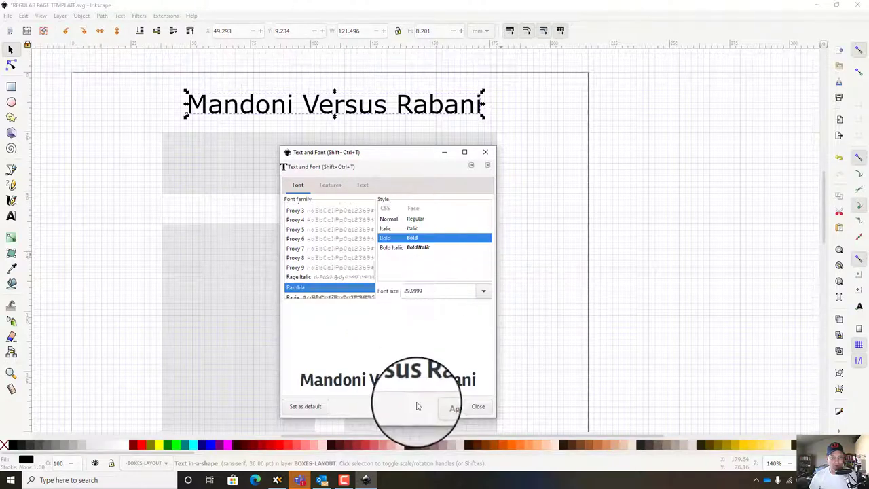
pyautogui.click(445, 406)
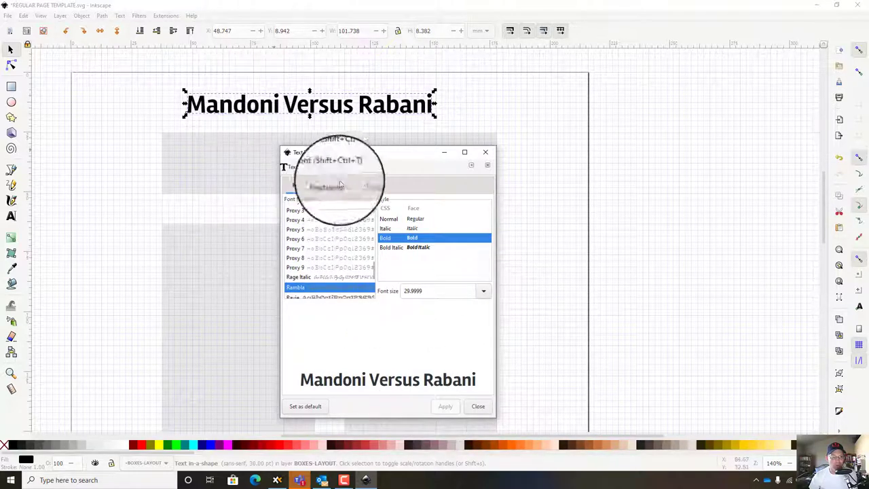
# Step: Apply an 18 pt size to the headline and drag it down onto the top grey box
pyautogui.click(364, 184)
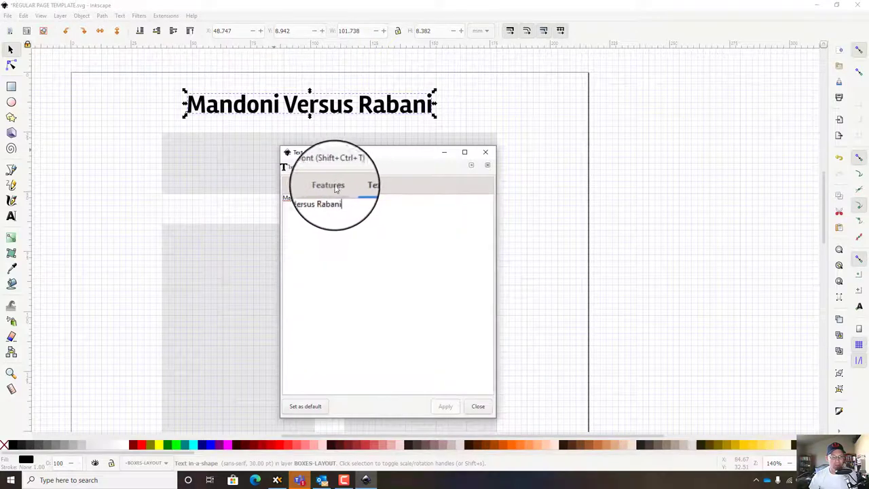
pyautogui.click(330, 185)
pyautogui.click(298, 185)
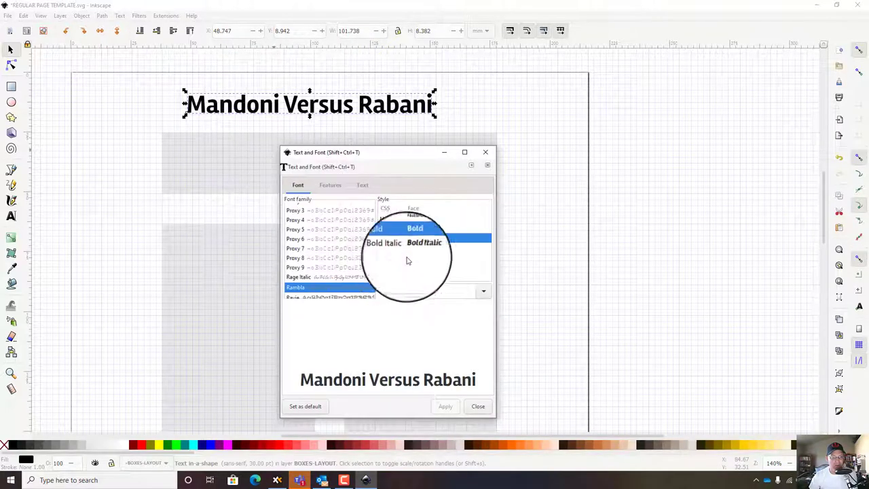
pyautogui.click(482, 291)
pyautogui.click(459, 317)
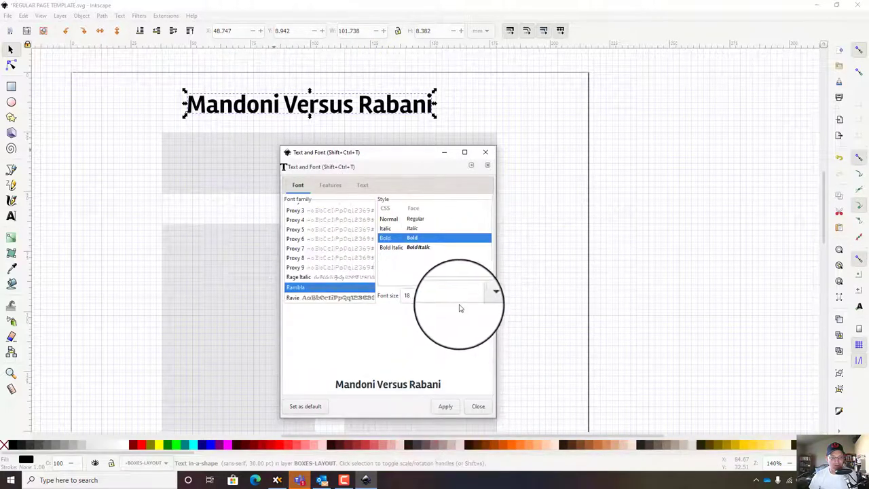
pyautogui.click(448, 411)
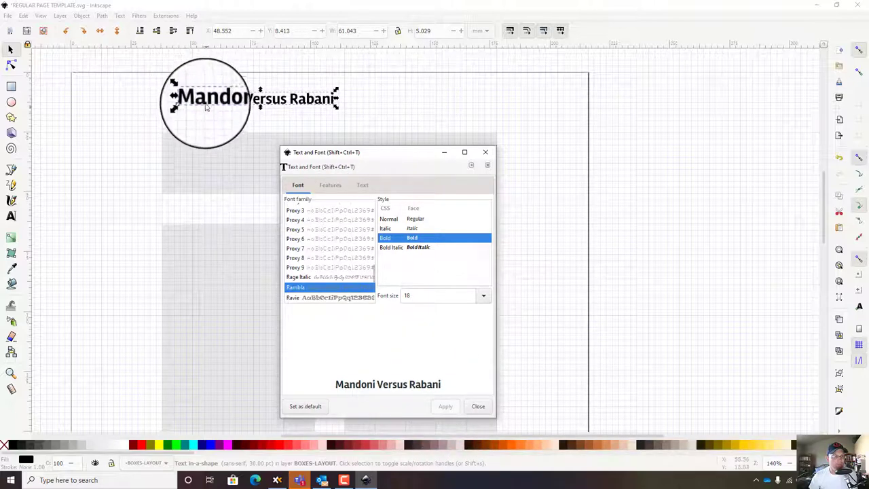
pyautogui.moveTo(203, 129); pyautogui.dragTo(188, 158)
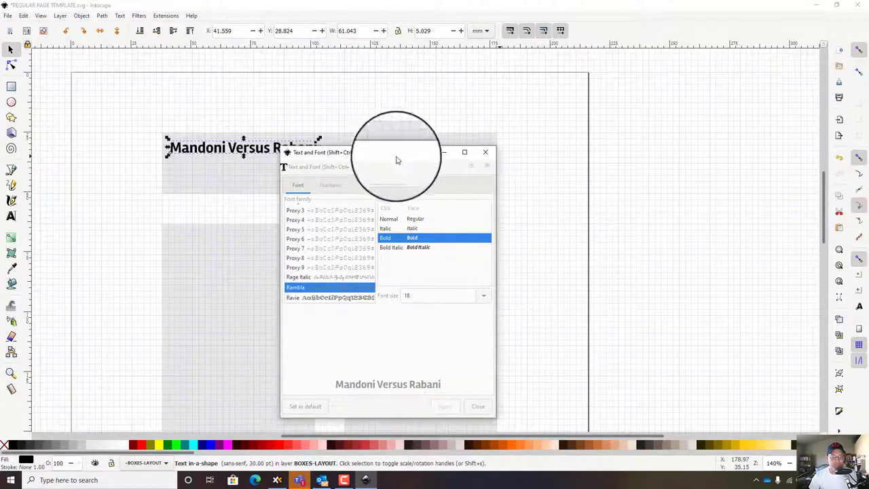
# Step: Edit the headline to read 'A Review Of Mandini Versus Rabanowitz' and apply it
pyautogui.moveTo(396, 157); pyautogui.dragTo(681, 98)
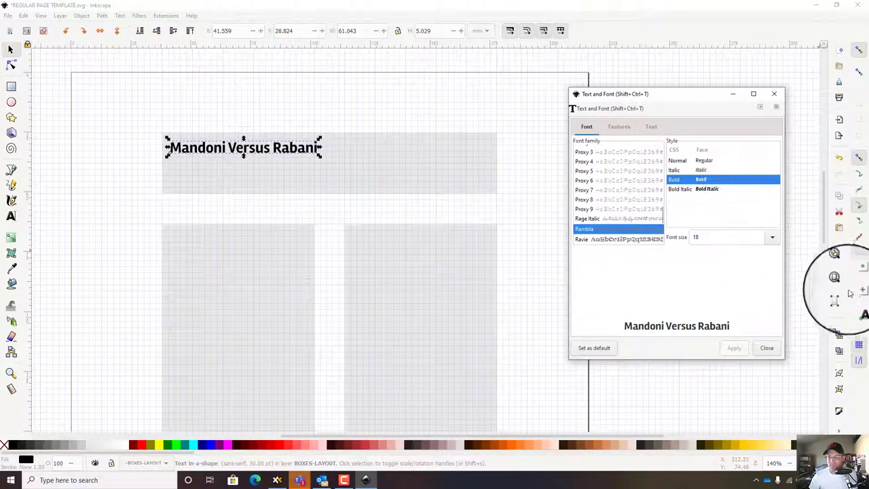
pyautogui.click(859, 307)
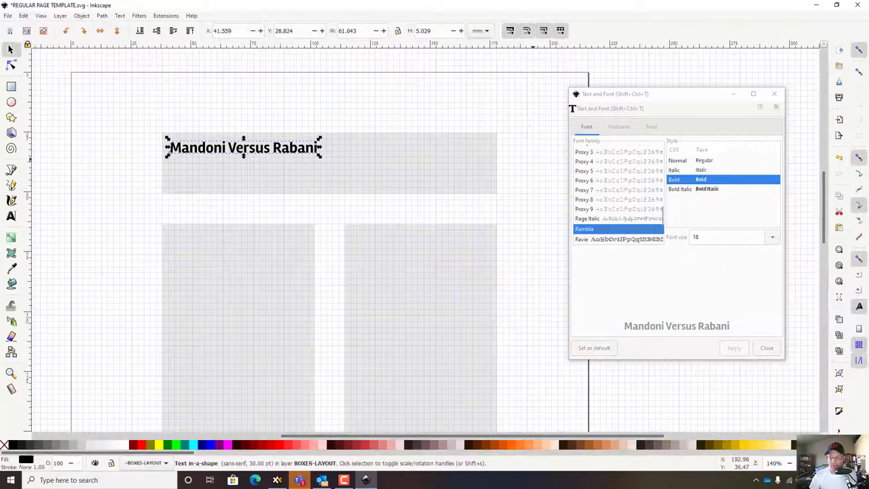
pyautogui.scroll(1, 198, 163)
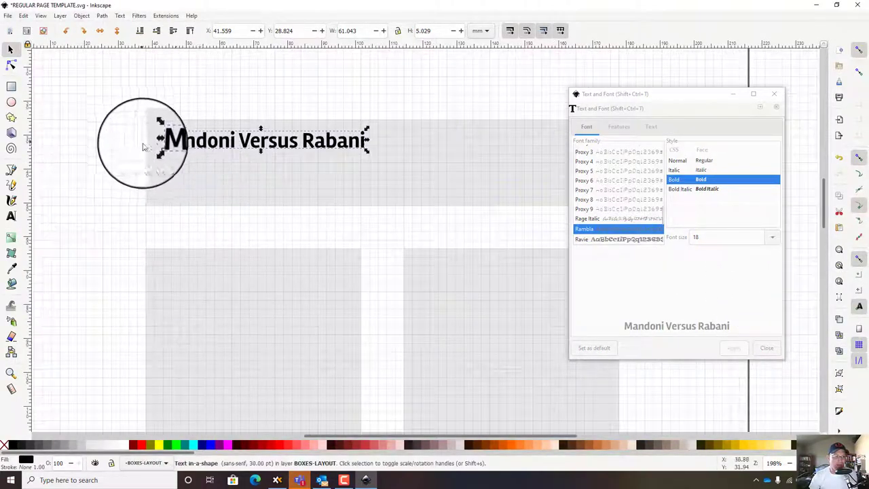
pyautogui.scroll(1, 229, 160)
pyautogui.scroll(-3, 272, 156)
pyautogui.scroll(3, 272, 151)
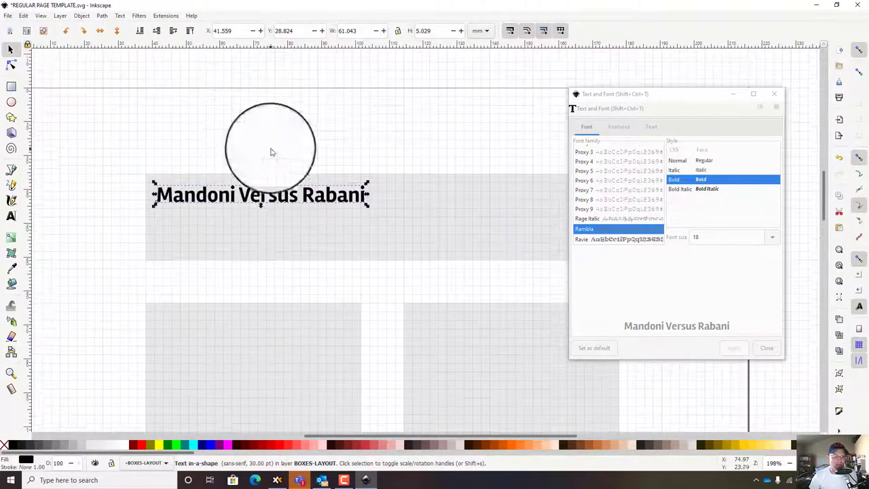
pyautogui.scroll(-1, 166, 179)
pyautogui.moveTo(163, 169); pyautogui.dragTo(159, 165)
pyautogui.click(650, 127)
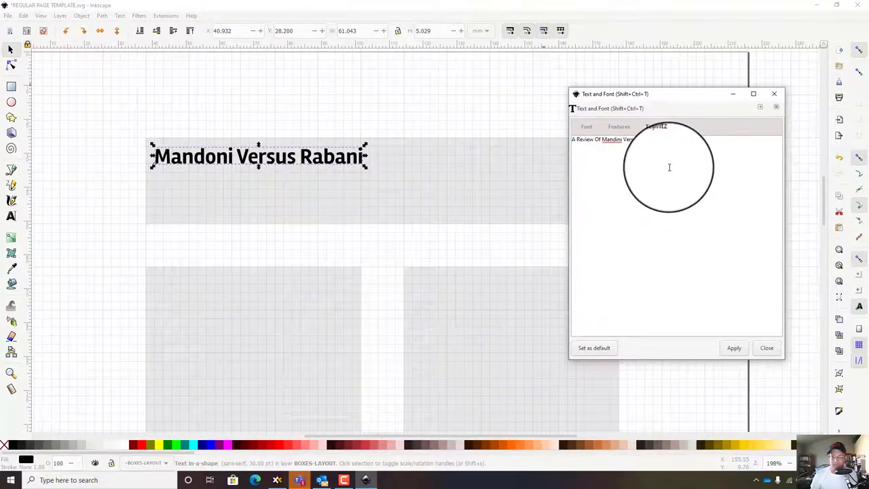
pyautogui.click(734, 347)
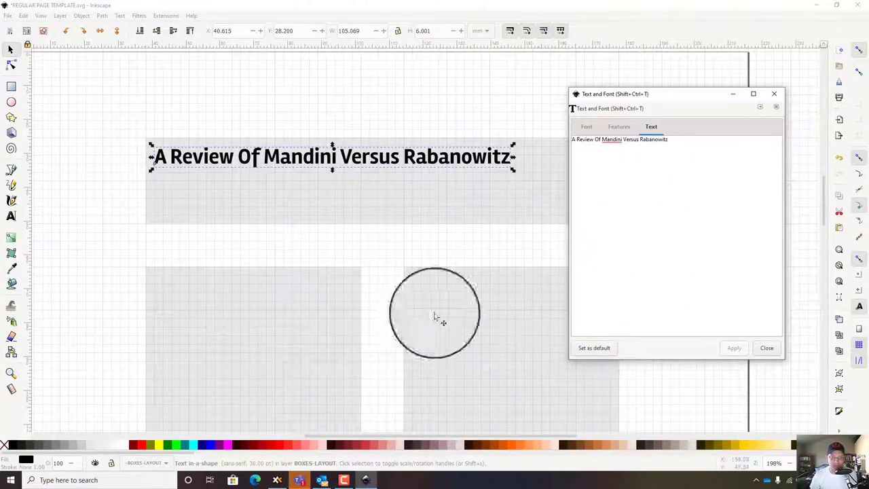
pyautogui.moveTo(705, 99); pyautogui.dragTo(785, 90)
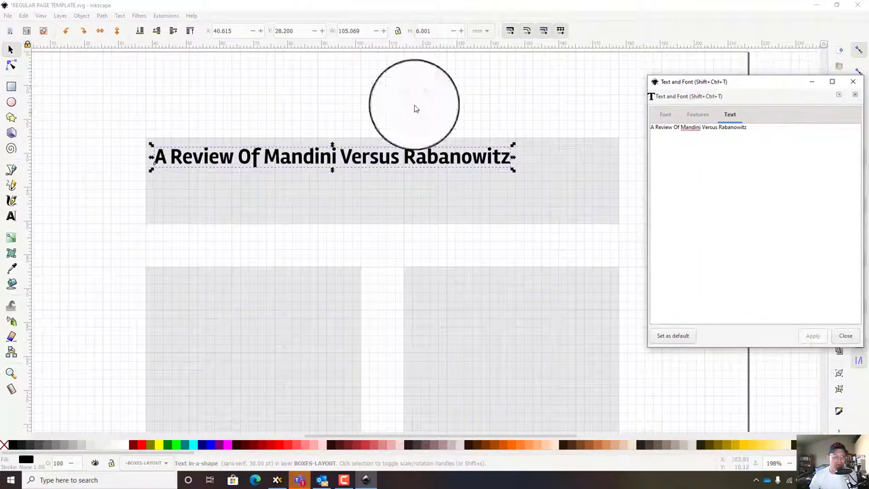
pyautogui.click(238, 112)
# Step: Fill the header and lower-left boxes with 5% Gray and the right column box with 2.5% Gray
pyautogui.click(576, 188)
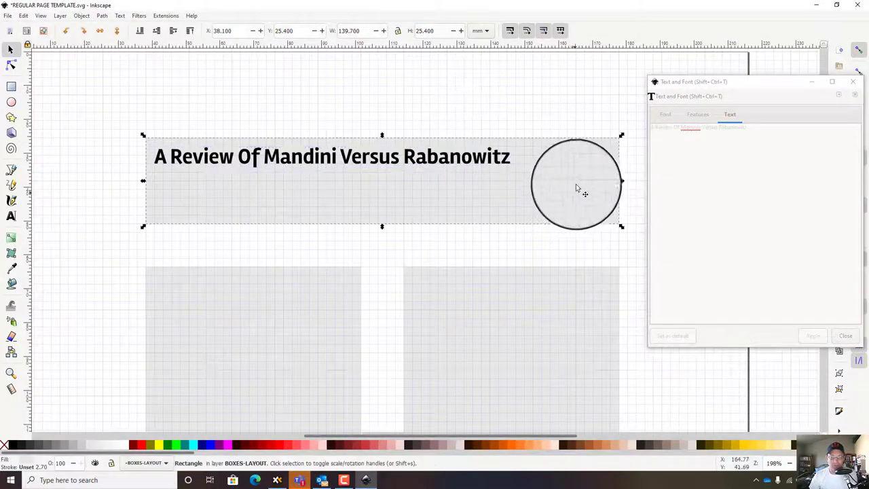
pyautogui.scroll(-10, 502, 258)
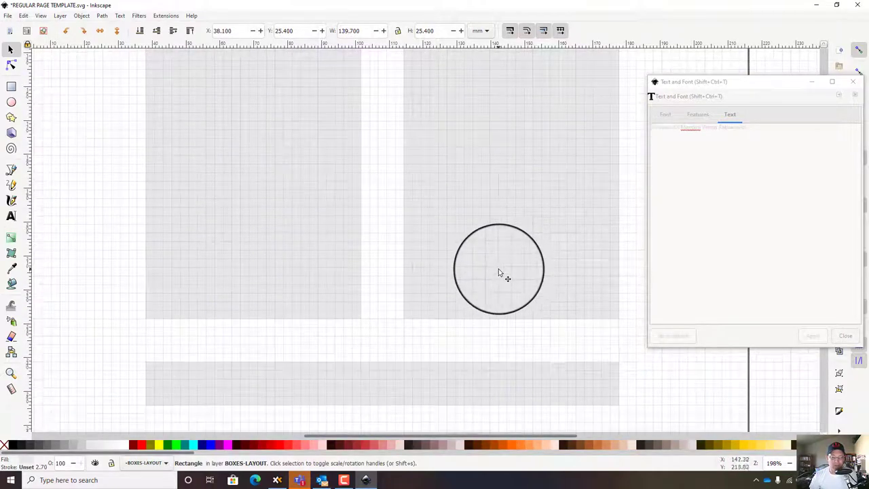
pyautogui.scroll(8, 494, 287)
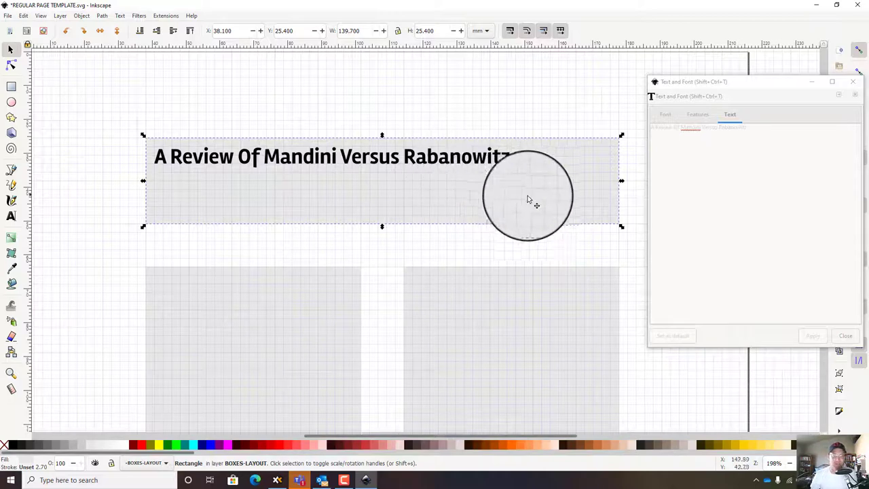
pyautogui.press('r')
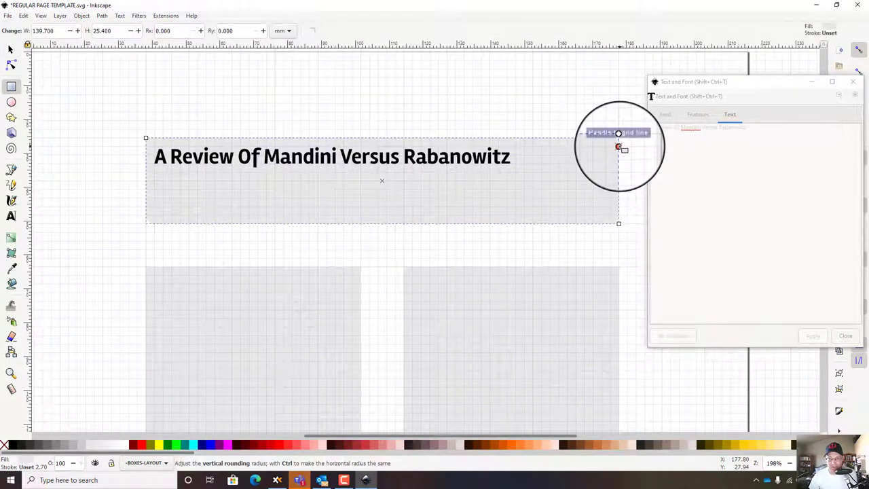
pyautogui.click(10, 49)
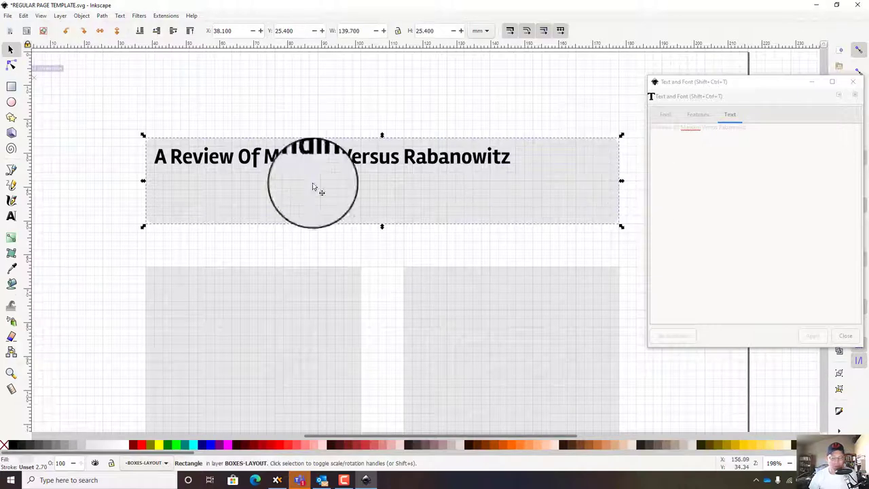
pyautogui.click(107, 451)
pyautogui.click(202, 317)
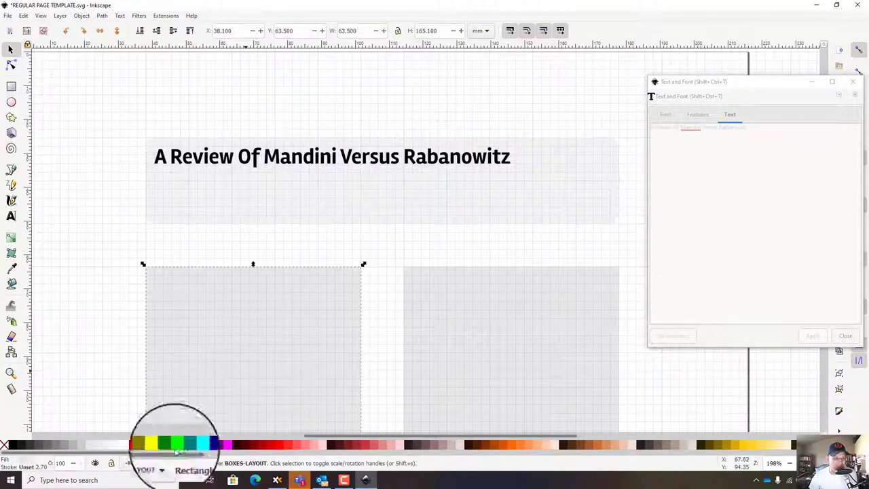
pyautogui.click(107, 451)
pyautogui.click(497, 345)
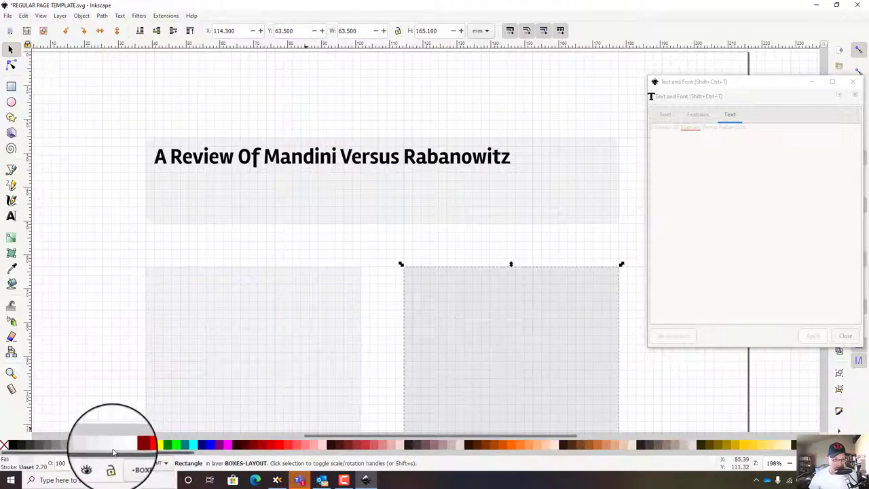
pyautogui.click(115, 450)
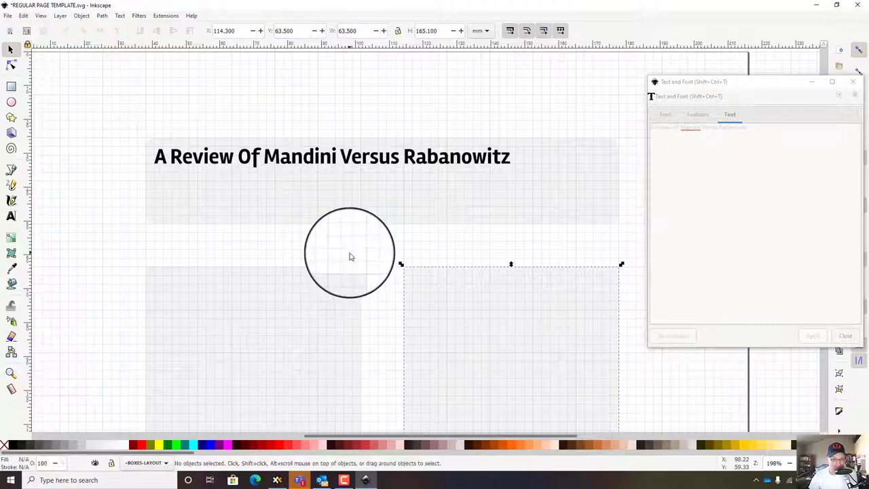
# Step: Slightly round the corners of the lower-left and right column boxes
pyautogui.press('r')
pyautogui.click(348, 272)
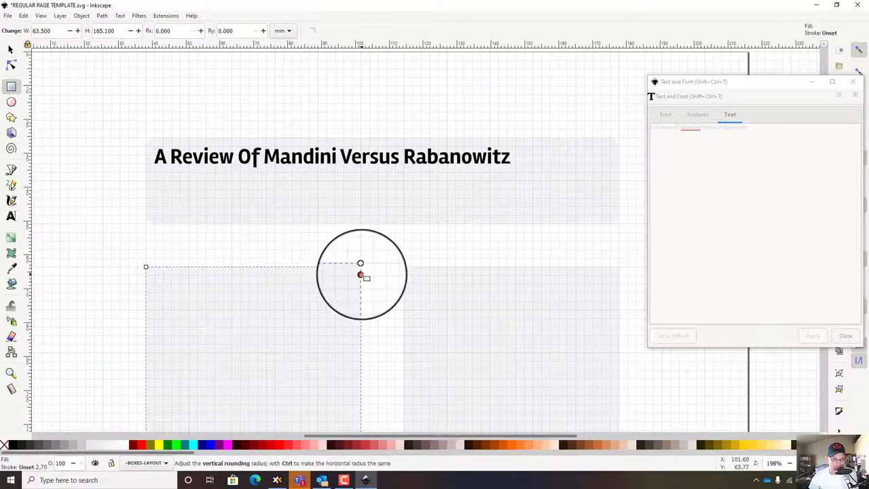
pyautogui.moveTo(360, 275); pyautogui.dragTo(360, 279)
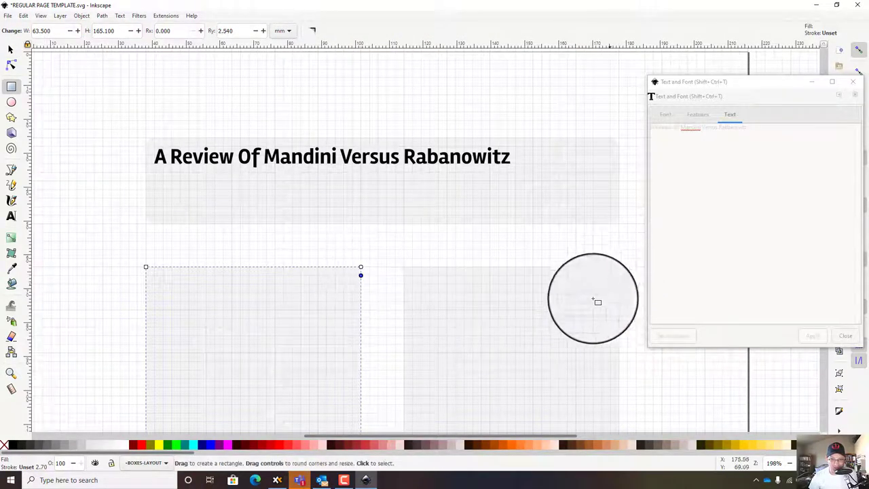
pyautogui.click(10, 49)
pyautogui.press('r')
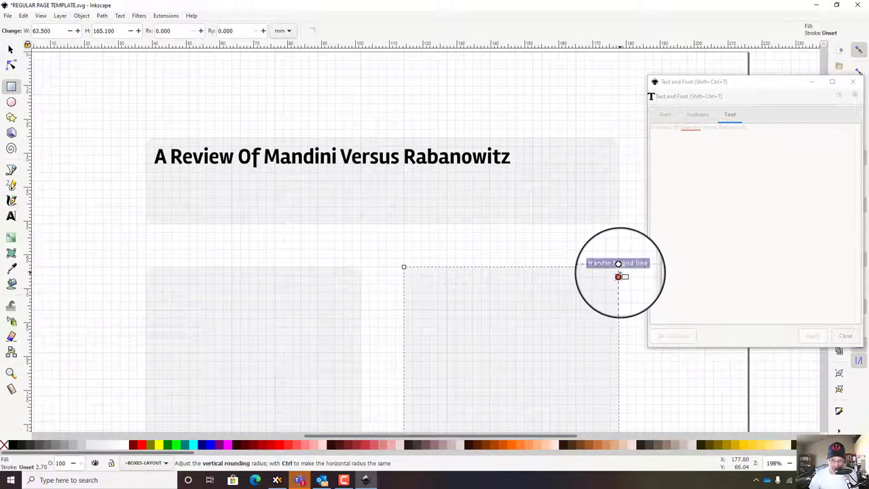
pyautogui.moveTo(617, 276); pyautogui.dragTo(619, 274)
pyautogui.click(10, 50)
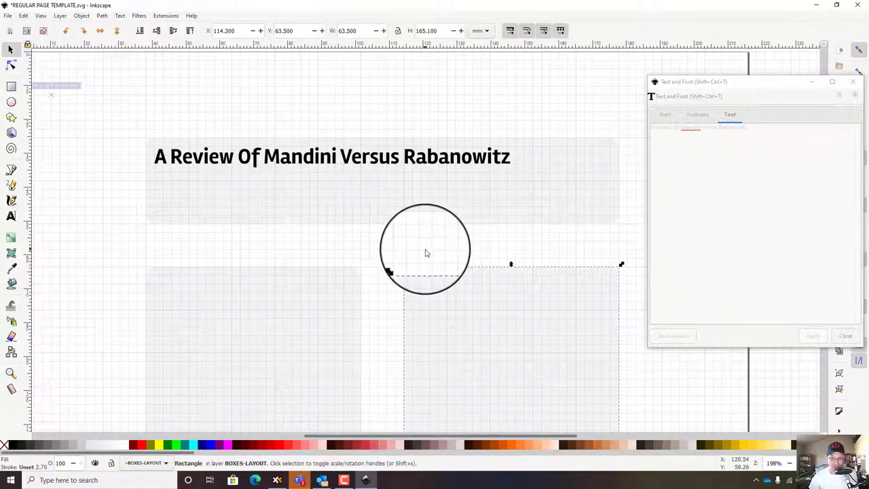
# Step: Round the footer bar's corners to a 2.540 mm radius
pyautogui.scroll(-1, 411, 234)
pyautogui.click(352, 212)
pyautogui.scroll(-6, 343, 231)
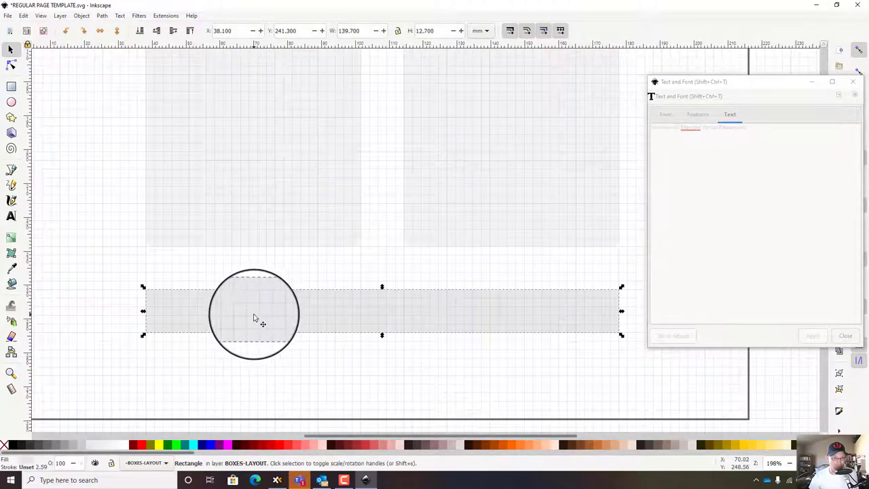
pyautogui.press('r')
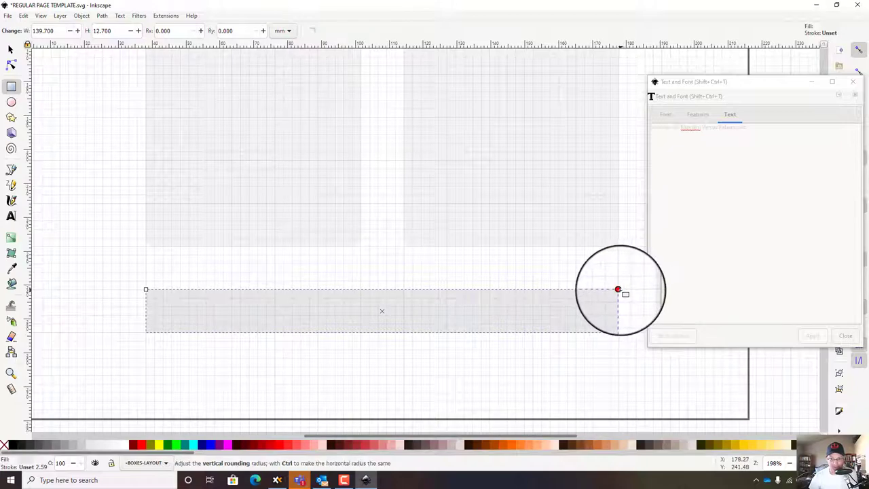
pyautogui.moveTo(618, 284); pyautogui.dragTo(619, 297)
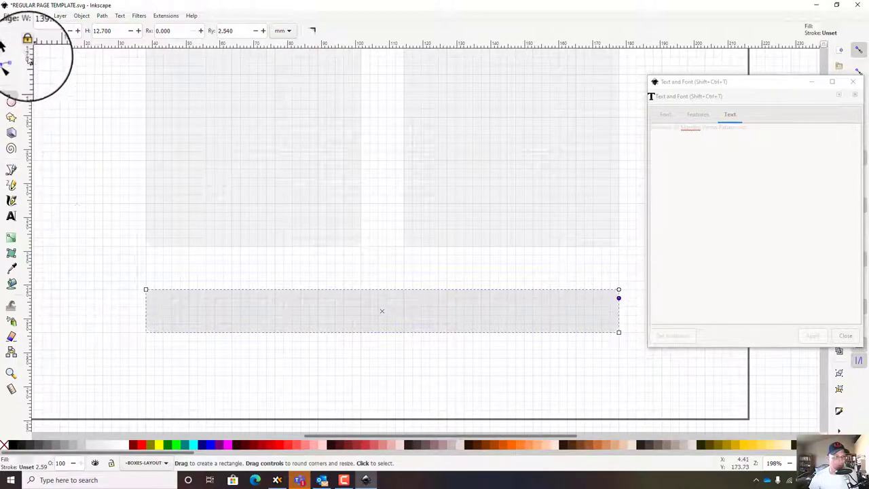
pyautogui.click(10, 50)
pyautogui.click(409, 256)
pyautogui.scroll(6, 410, 251)
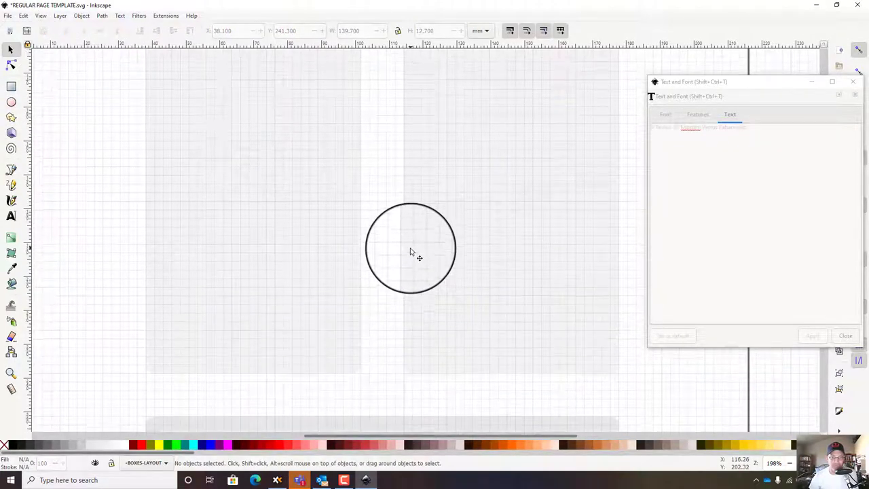
pyautogui.scroll(1, 410, 253)
pyautogui.hscroll(2, 441, 212)
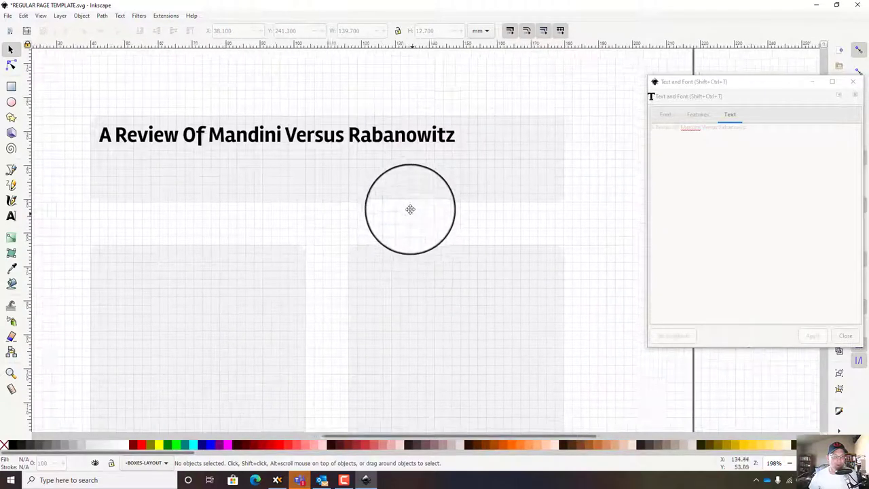
# Step: Set the duplicated second headline line to Titillium Web Light
pyautogui.click(301, 133)
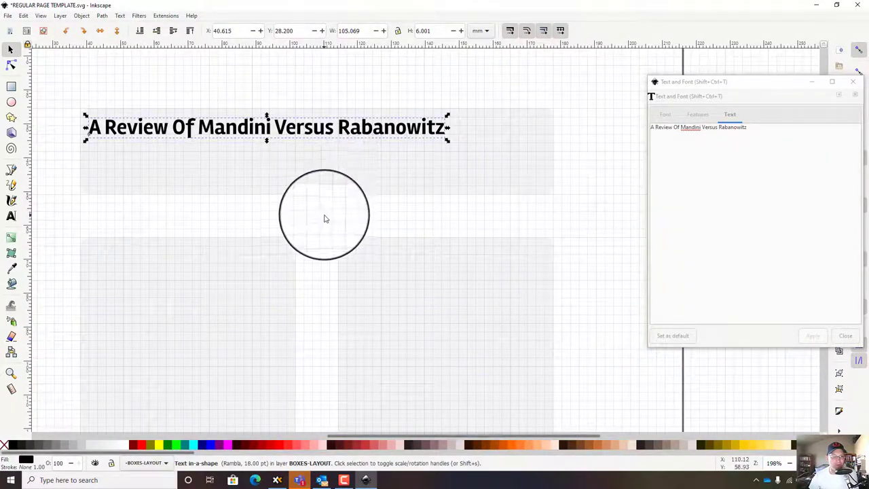
pyautogui.click(359, 160)
pyautogui.click(251, 136)
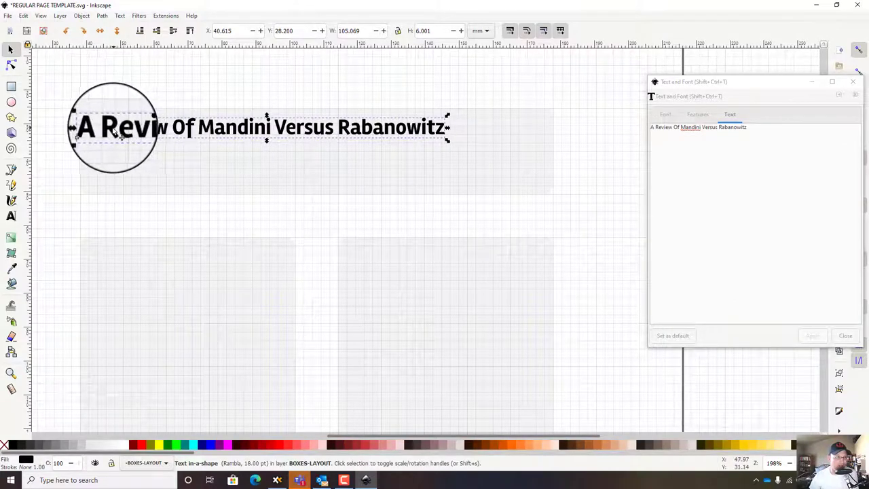
pyautogui.moveTo(117, 131); pyautogui.dragTo(106, 150)
pyautogui.click(667, 115)
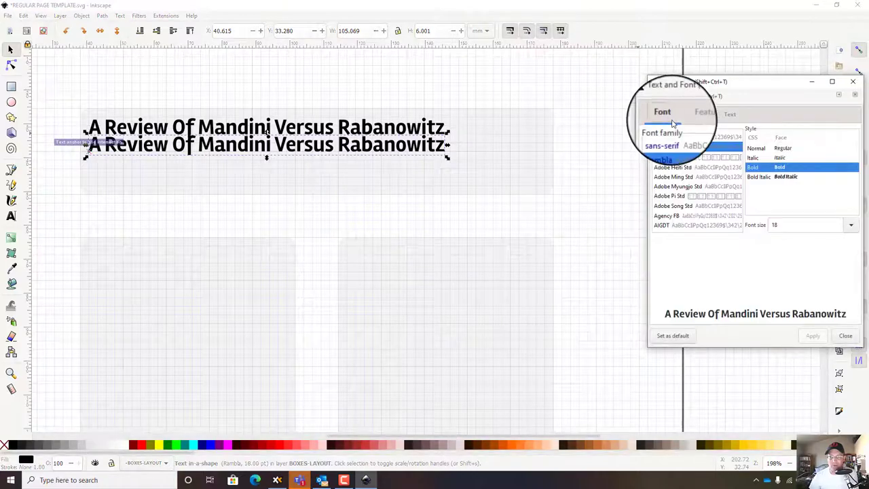
pyautogui.moveTo(741, 147); pyautogui.dragTo(701, 194)
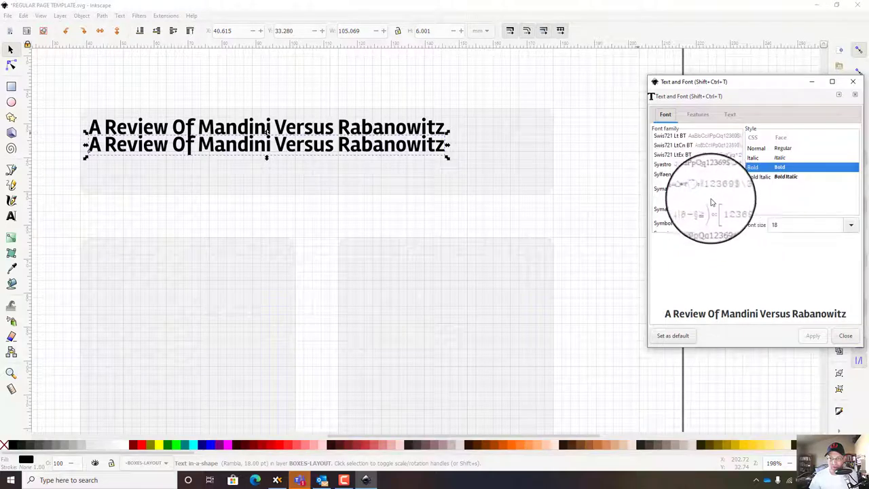
pyautogui.click(702, 195)
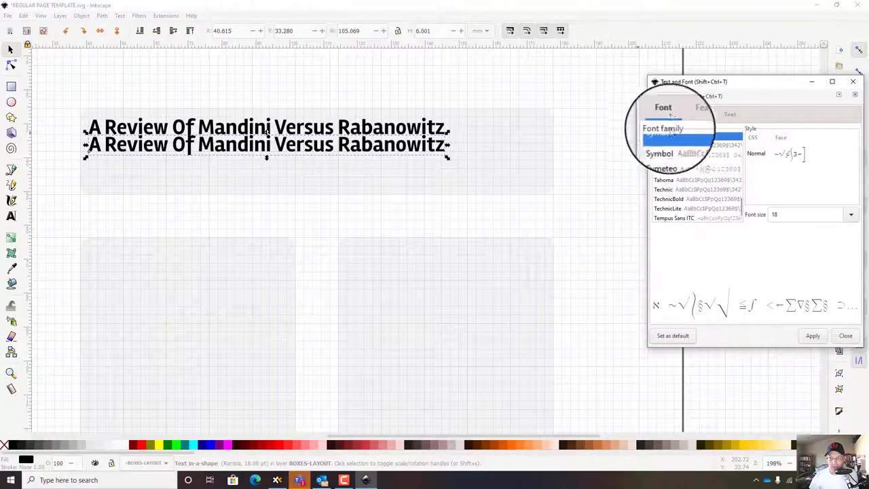
pyautogui.scroll(-1, 682, 160)
pyautogui.click(672, 208)
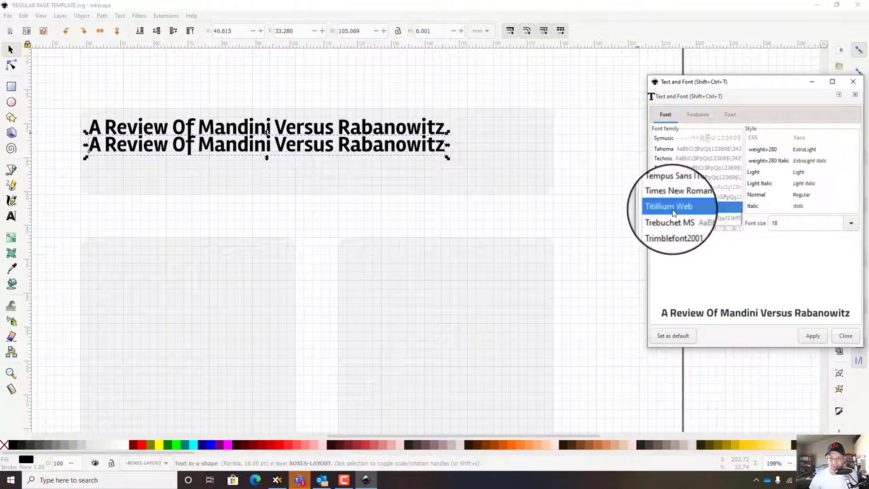
pyautogui.click(764, 171)
pyautogui.click(814, 341)
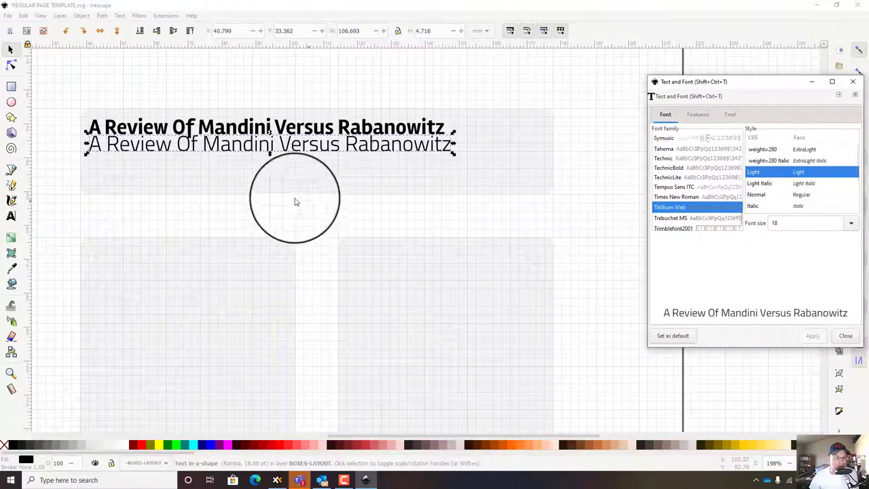
# Step: Shrink the second line to size 10, undo the accidental rotation, and move it slightly lower
pyautogui.click(861, 215)
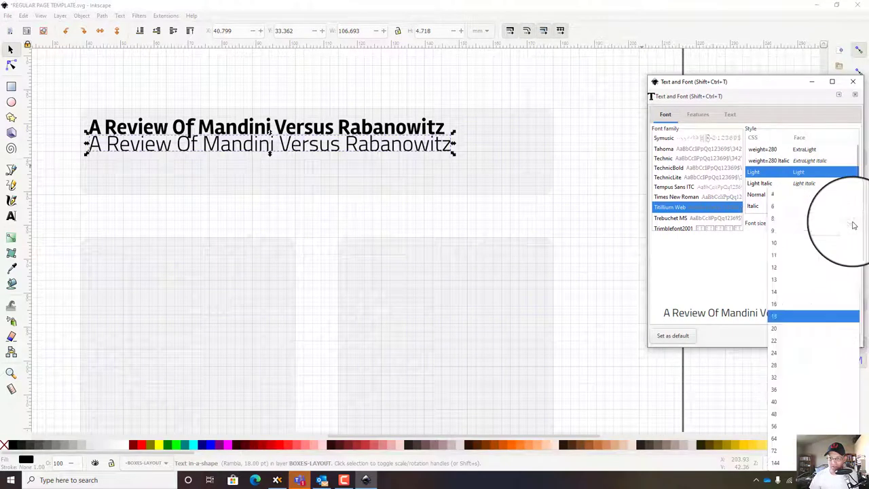
pyautogui.click(783, 243)
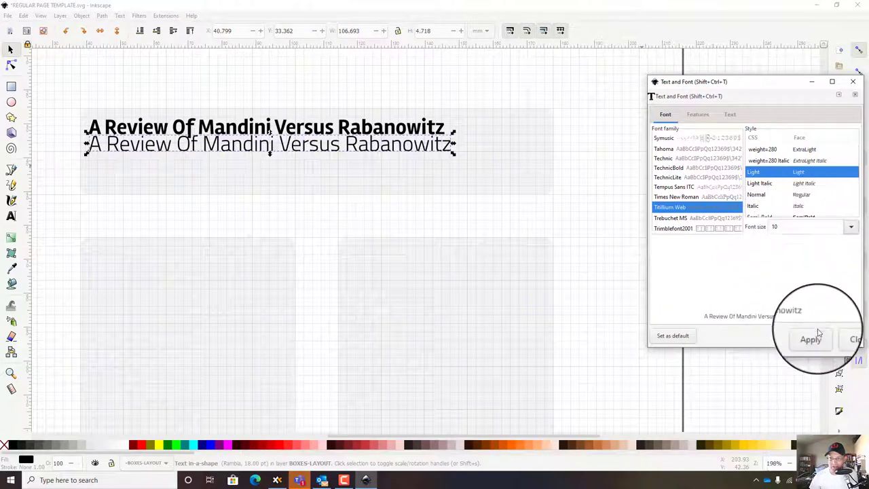
pyautogui.click(812, 335)
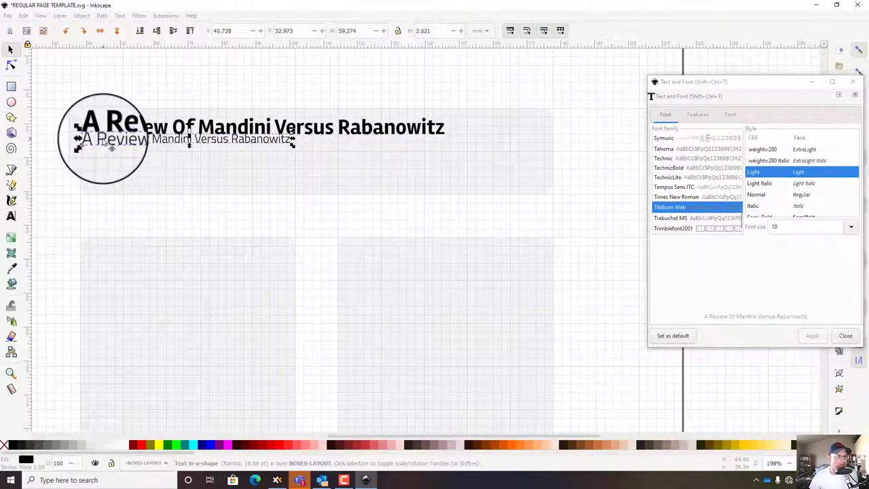
pyautogui.moveTo(117, 149)
pyautogui.mouseDown()
pyautogui.moveTo(103, 158)
pyautogui.moveTo(116, 139)
pyautogui.mouseUp()
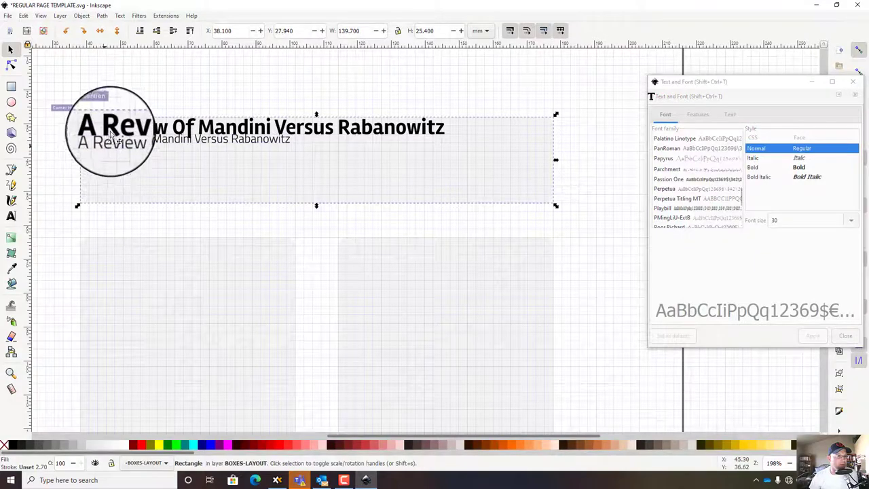
pyautogui.click(66, 33)
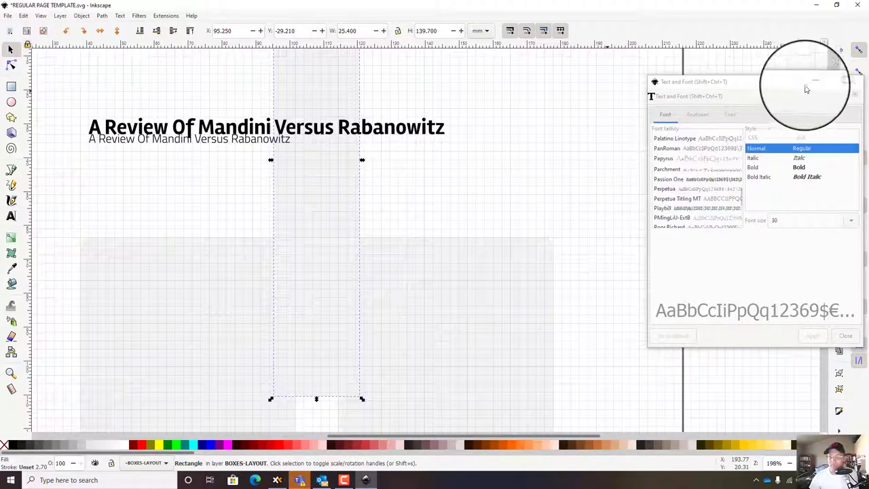
pyautogui.moveTo(807, 89); pyautogui.dragTo(710, 68)
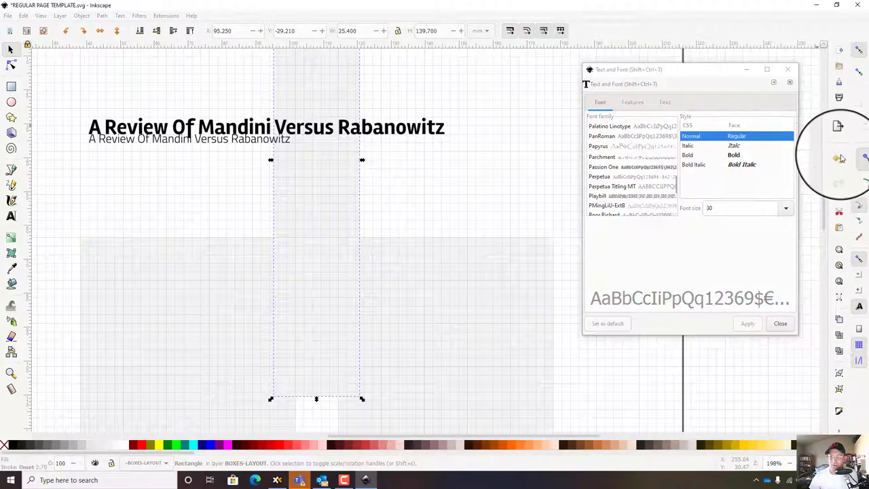
pyautogui.click(839, 157)
pyautogui.click(141, 142)
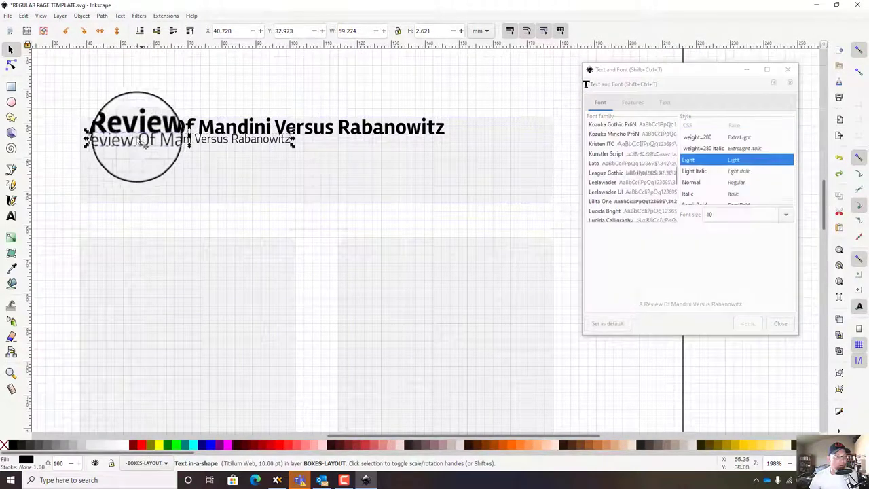
pyautogui.moveTo(100, 143); pyautogui.dragTo(101, 153)
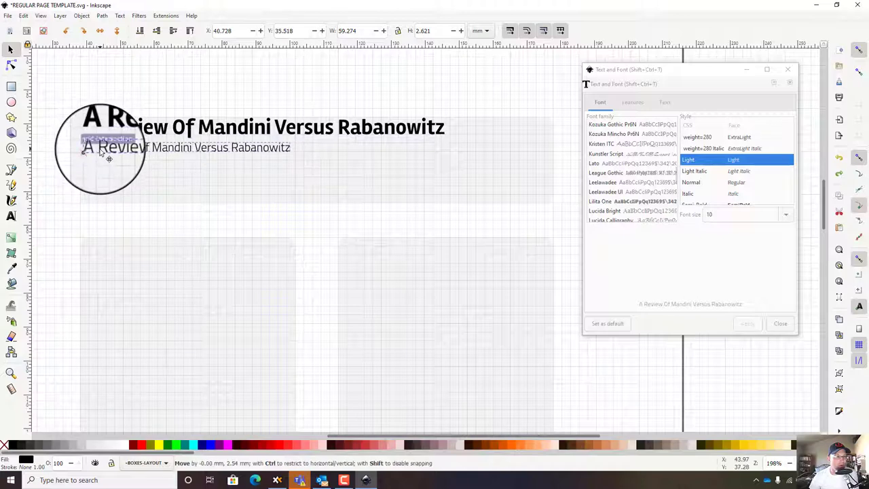
pyautogui.click(665, 102)
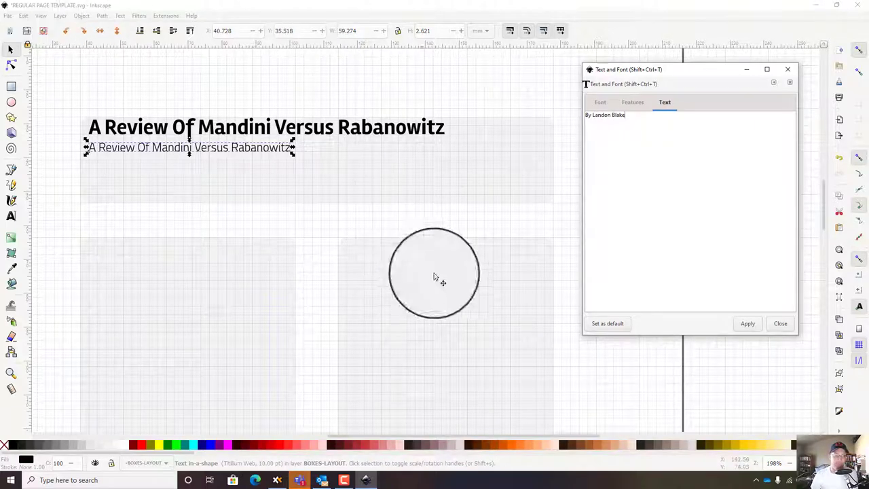
# Step: Change the subtitle to a 'Written By' author credit, then duplicate it as an 'Edited By' editor credit
pyautogui.click(746, 324)
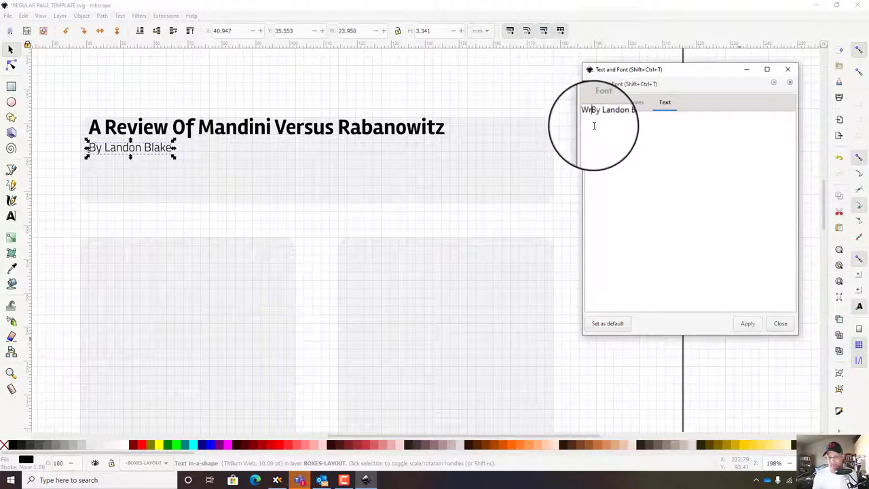
pyautogui.click(747, 323)
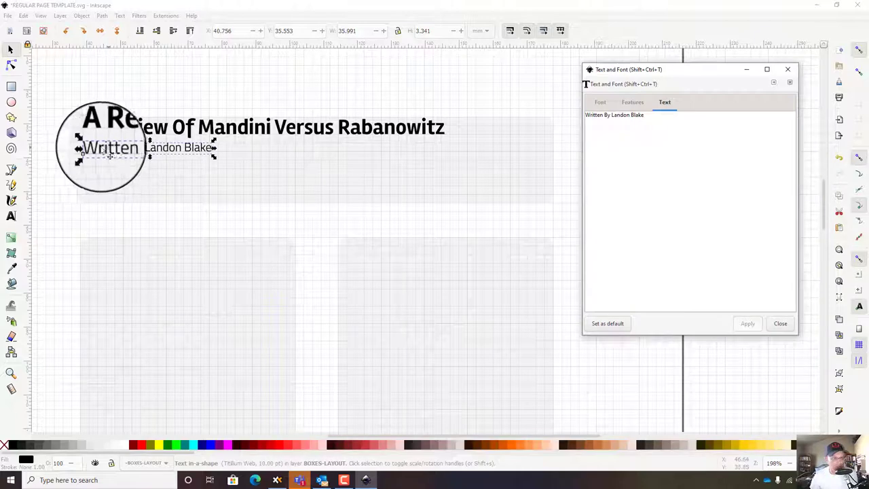
pyautogui.moveTo(96, 160)
pyautogui.mouseDown()
pyautogui.moveTo(109, 157)
pyautogui.moveTo(105, 171)
pyautogui.mouseUp()
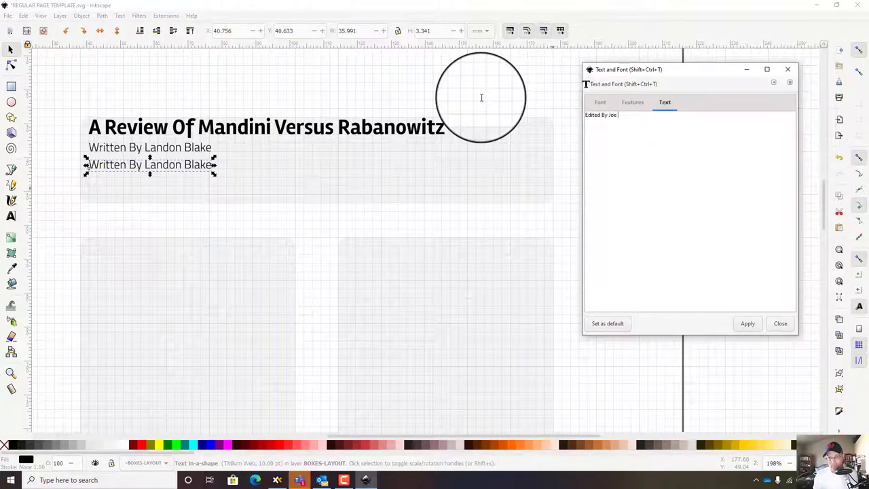
pyautogui.click(748, 323)
# Step: Move the gray header box up slightly
pyautogui.click(578, 258)
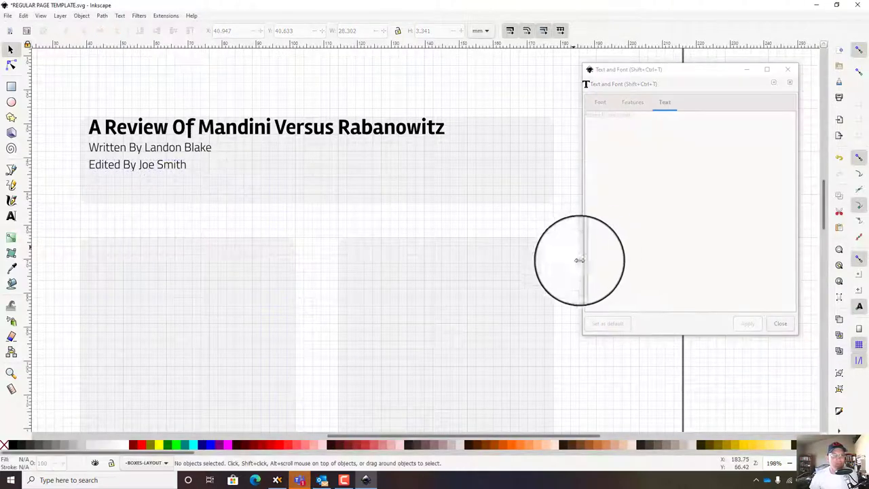
pyautogui.click(537, 196)
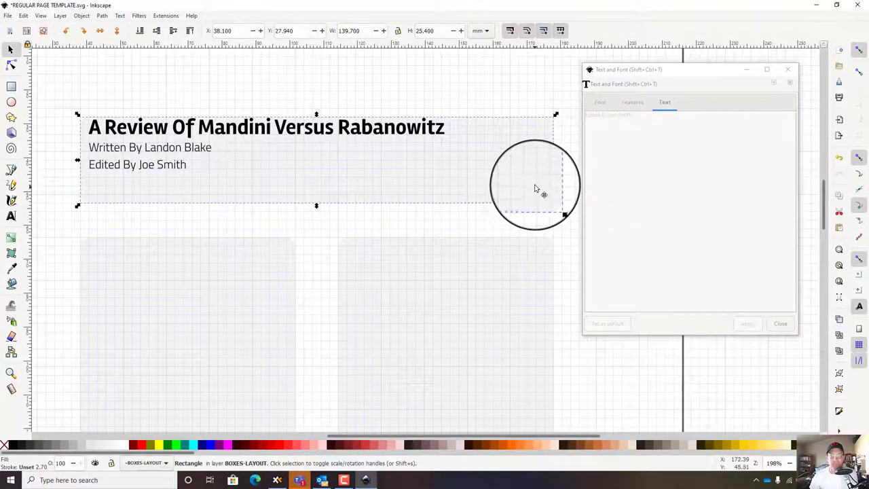
pyautogui.moveTo(535, 189); pyautogui.dragTo(536, 180)
pyautogui.click(68, 152)
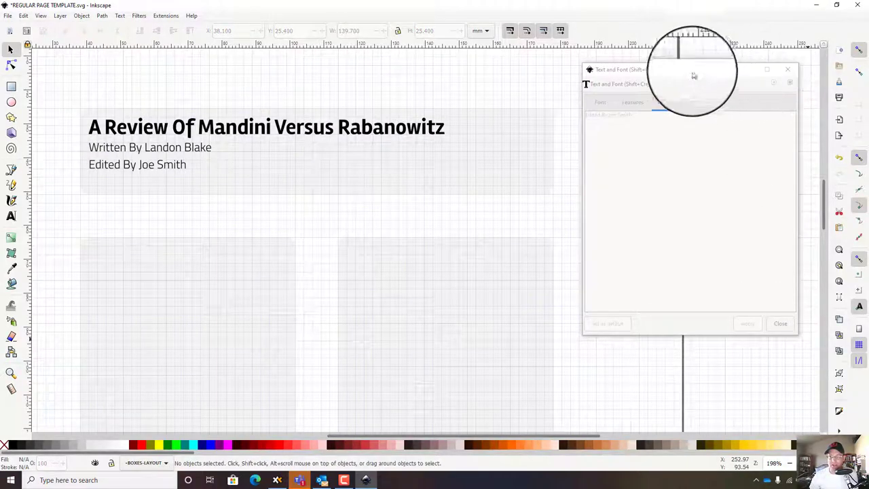
pyautogui.moveTo(694, 72)
pyautogui.mouseDown()
pyautogui.moveTo(664, 75)
pyautogui.moveTo(692, 84)
pyautogui.mouseUp()
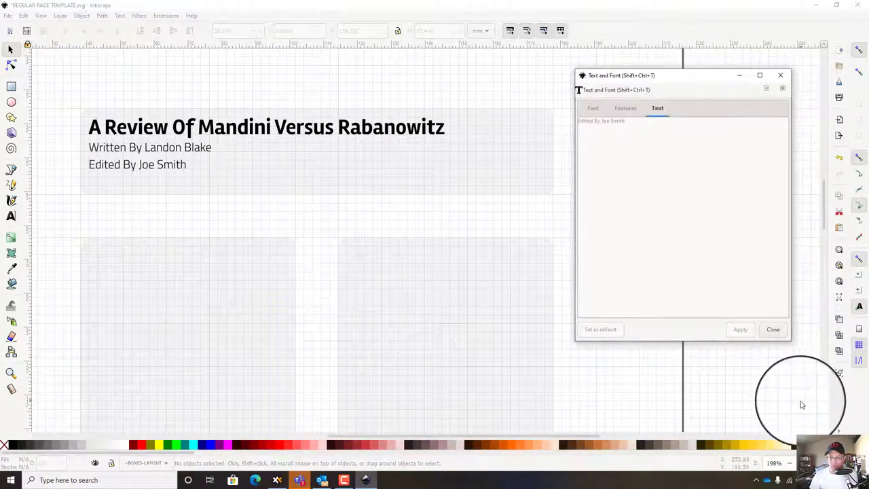
pyautogui.click(840, 427)
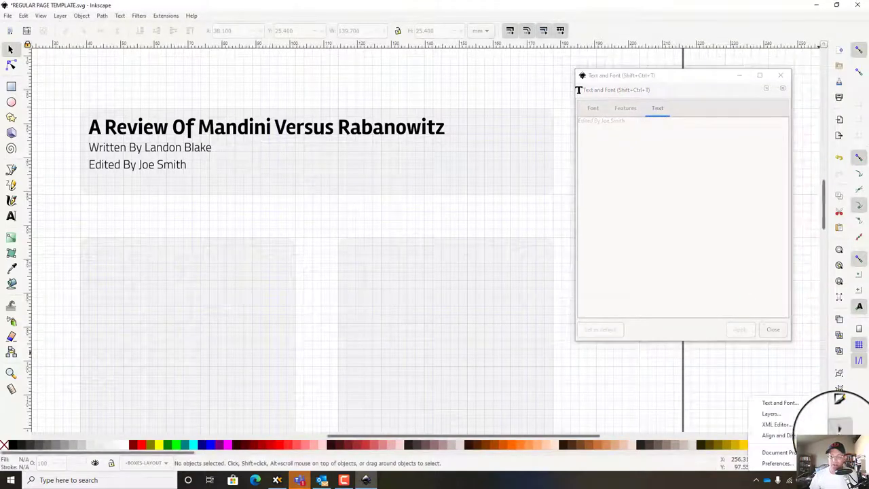
pyautogui.click(781, 451)
pyautogui.click(339, 38)
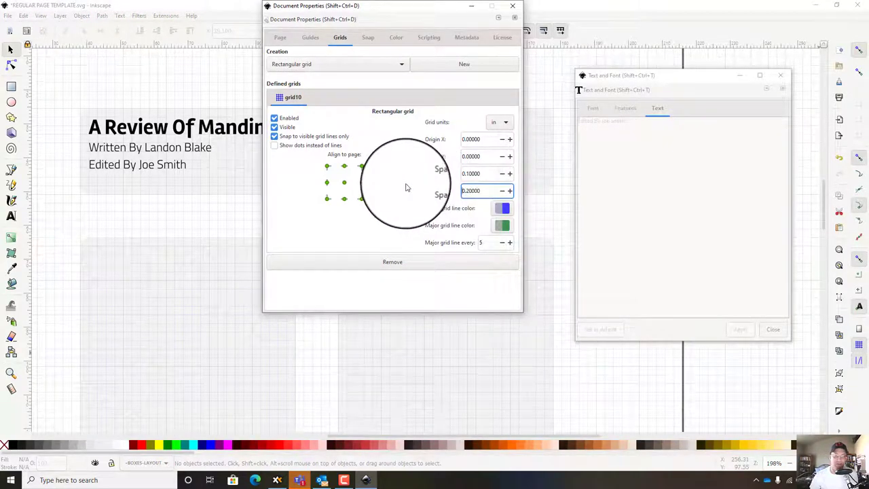
pyautogui.click(513, 7)
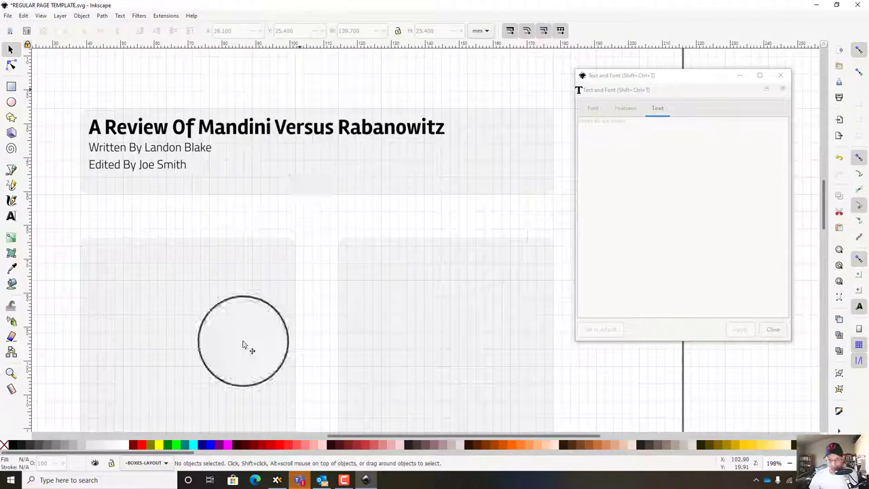
# Step: Nudge the editor credit line up closer under the headline
pyautogui.click(99, 167)
pyautogui.moveTo(99, 166); pyautogui.dragTo(96, 142)
pyautogui.click(95, 136)
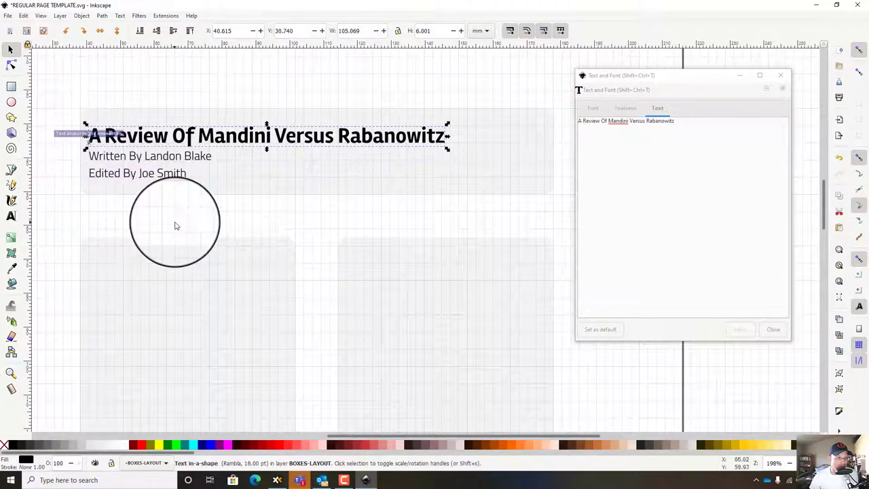
pyautogui.click(204, 183)
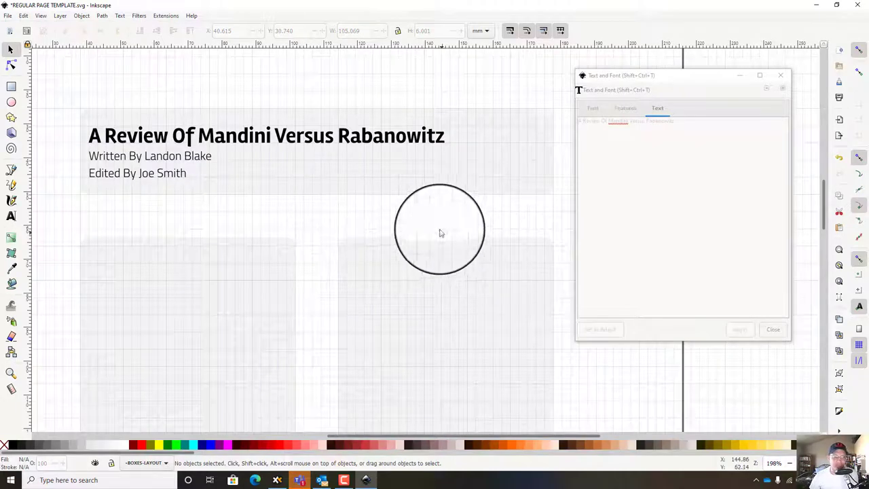
pyautogui.moveTo(440, 232)
pyautogui.mouseDown()
pyautogui.moveTo(428, 215)
pyautogui.moveTo(442, 223)
pyautogui.mouseUp()
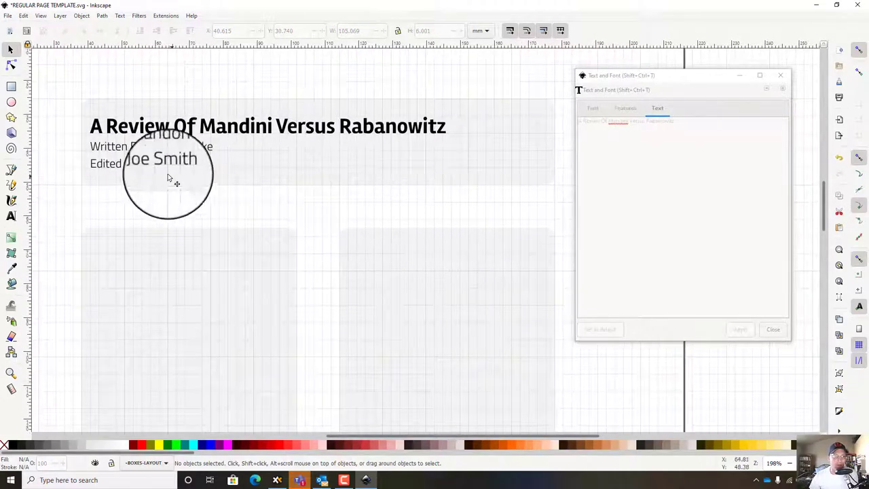
# Step: Move both credit lines into the footer bar, with the editor credit at its right end
pyautogui.click(122, 146)
pyautogui.keyDown('shift'); pyautogui.click(121, 165); pyautogui.keyUp('shift')
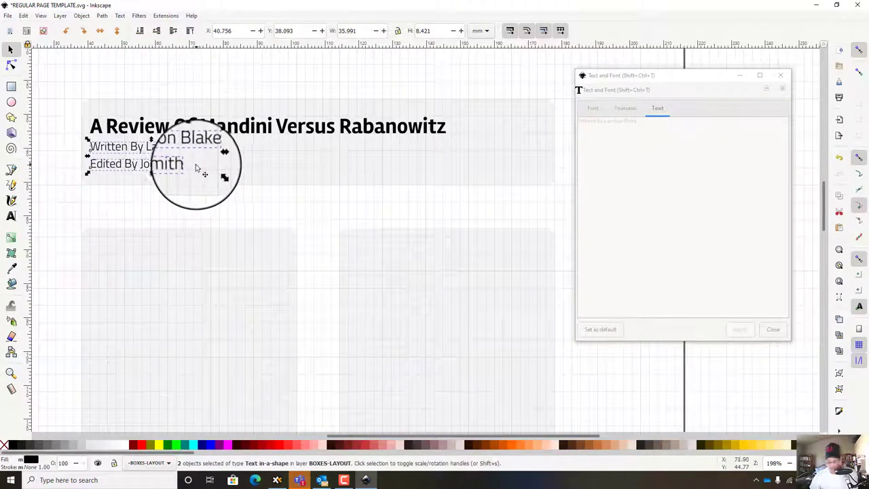
pyautogui.moveTo(107, 153); pyautogui.dragTo(123, 416)
pyautogui.click(202, 288)
pyautogui.scroll(-3, 202, 303)
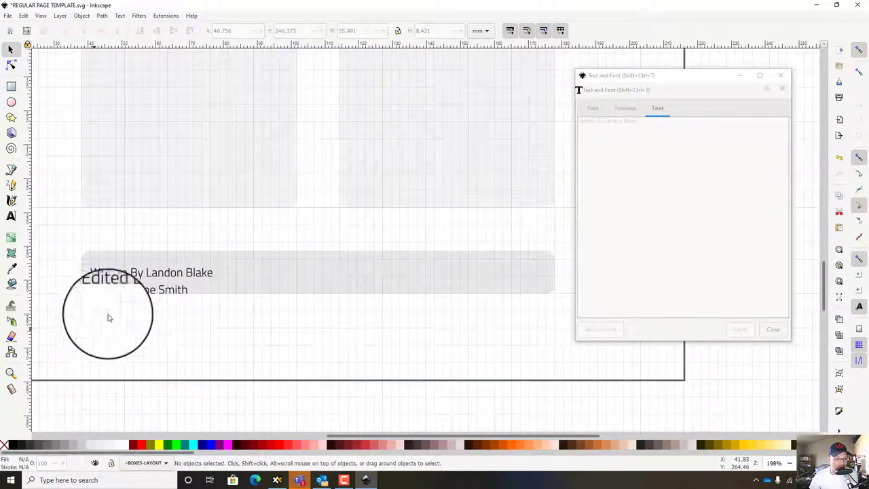
pyautogui.moveTo(120, 294); pyautogui.dragTo(462, 280)
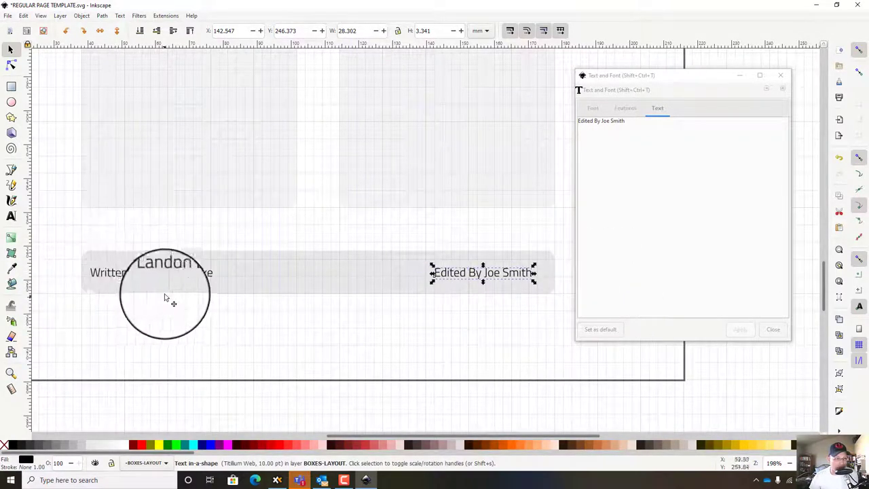
# Step: Change the footer texts to 'Surveying The Law' at left and 'August 2020 Issue' at right
pyautogui.click(152, 268)
pyautogui.tripleClick(601, 122)
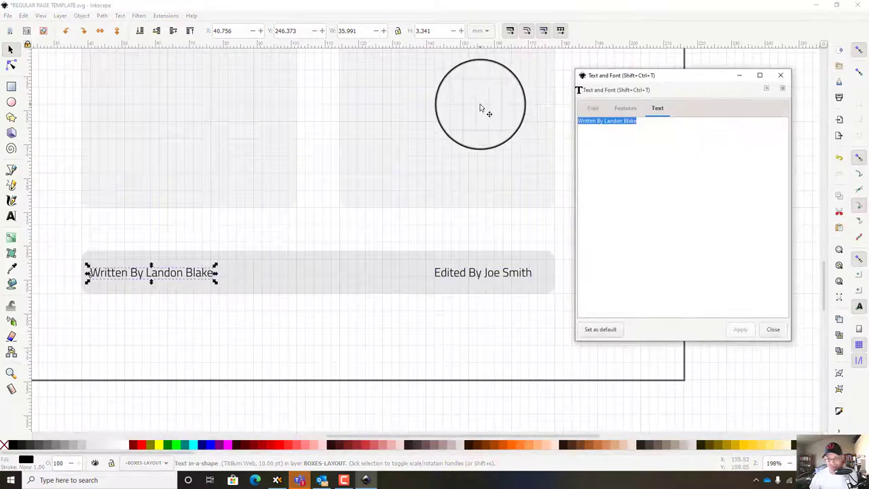
pyautogui.write('Su')
pyautogui.write('ng The')
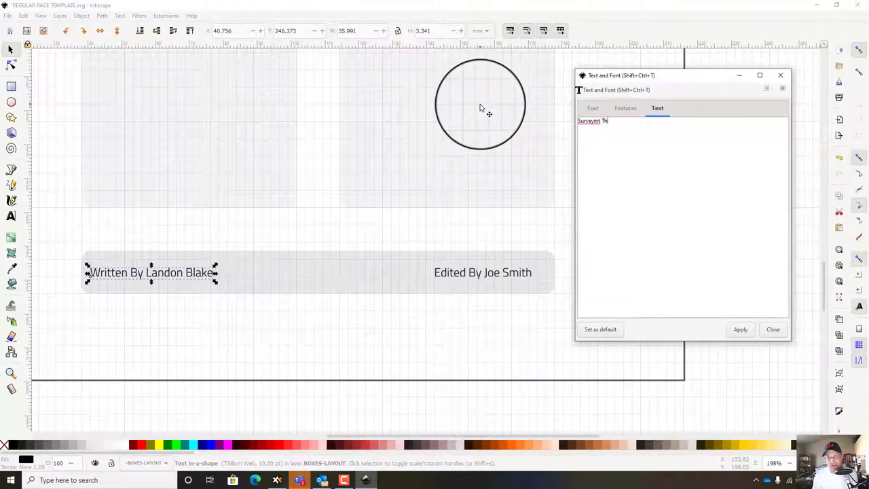
pyautogui.write(' Law')
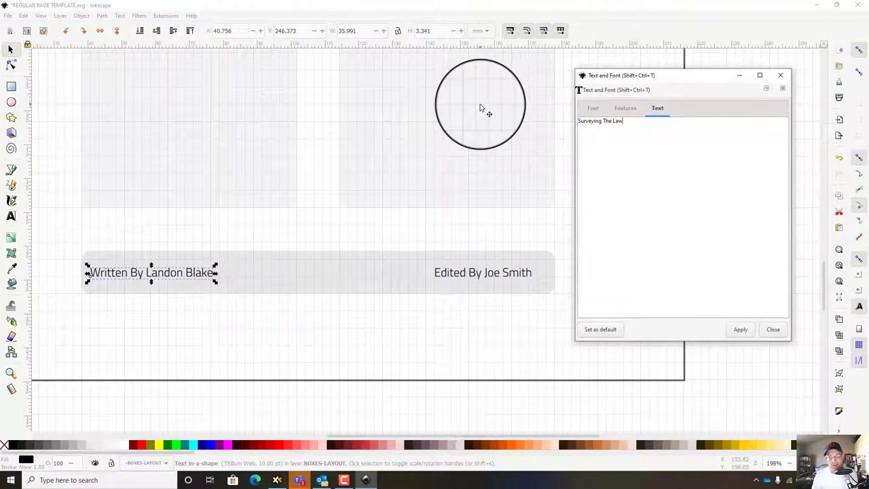
pyautogui.click(743, 329)
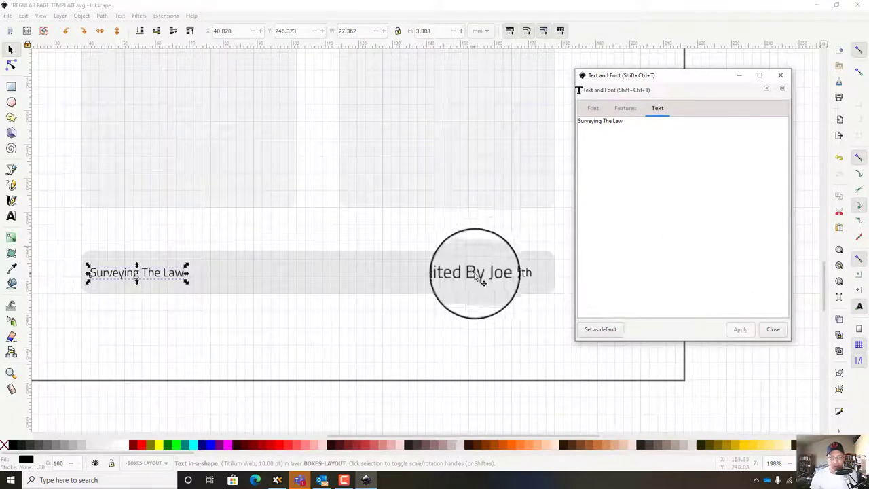
pyautogui.click(475, 273)
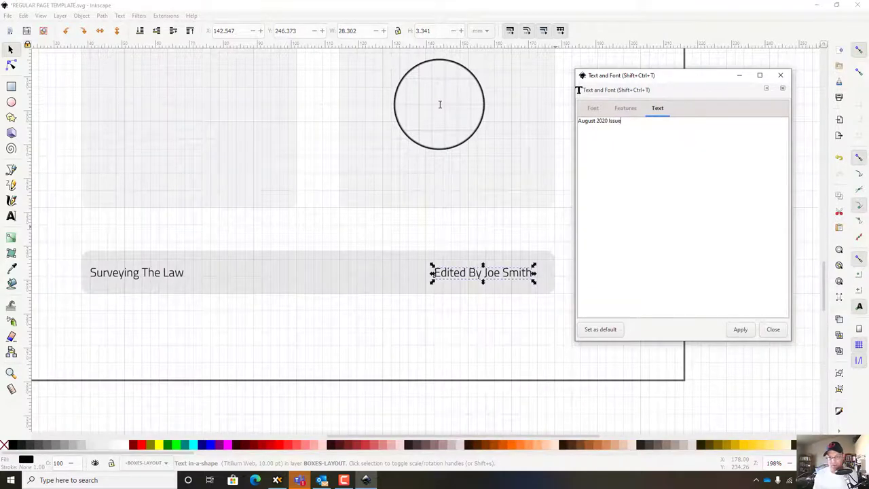
pyautogui.click(740, 329)
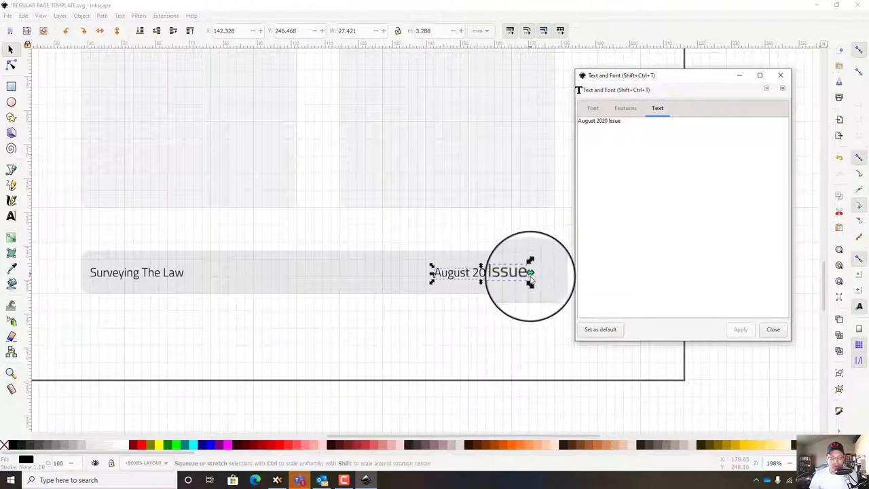
# Step: Right-align the 'August 2020 Issue' text and drag it back into the footer bar
pyautogui.click(17, 217)
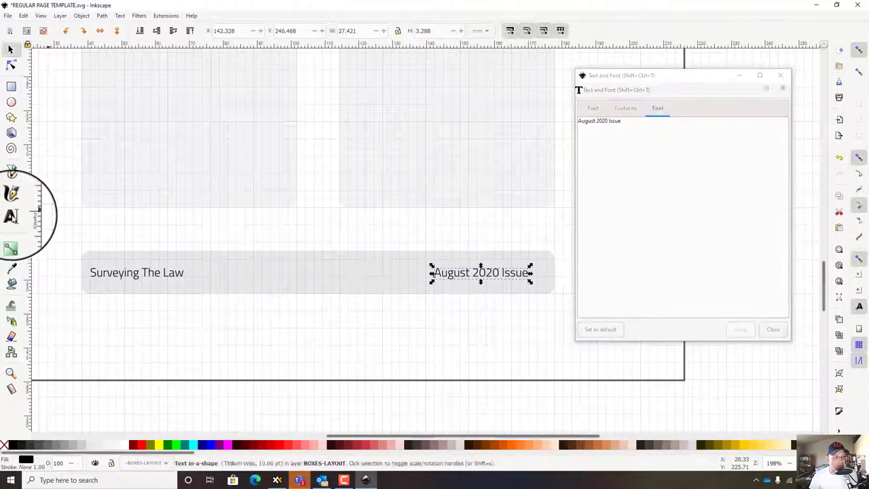
pyautogui.click(347, 30)
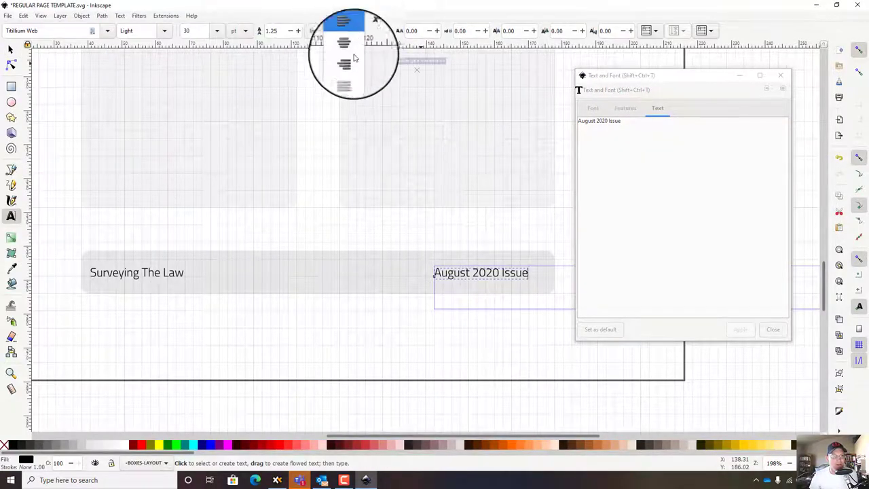
pyautogui.click(350, 62)
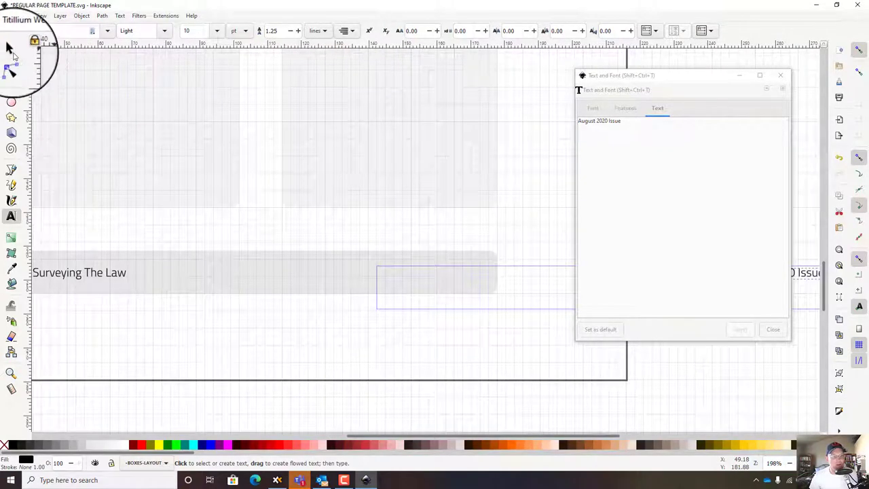
pyautogui.click(10, 49)
pyautogui.moveTo(805, 271); pyautogui.dragTo(472, 278)
pyautogui.click(333, 330)
pyautogui.moveTo(333, 330); pyautogui.dragTo(429, 319)
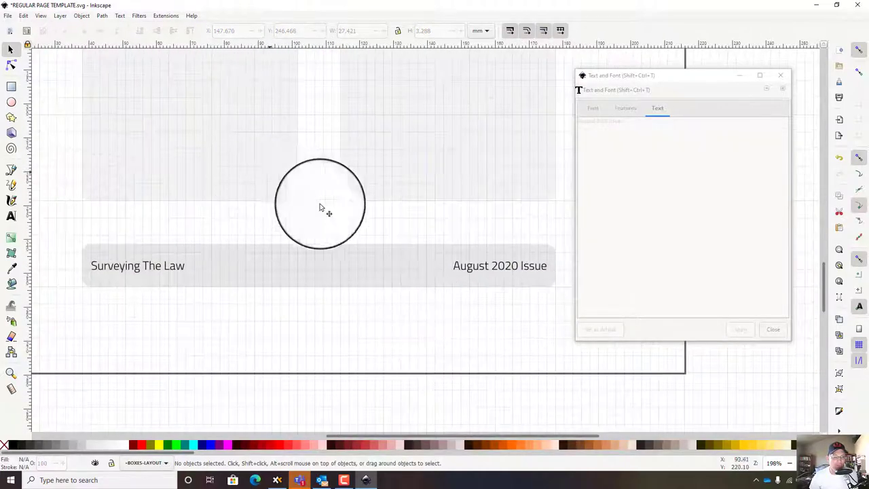
pyautogui.moveTo(488, 328); pyautogui.dragTo(479, 288)
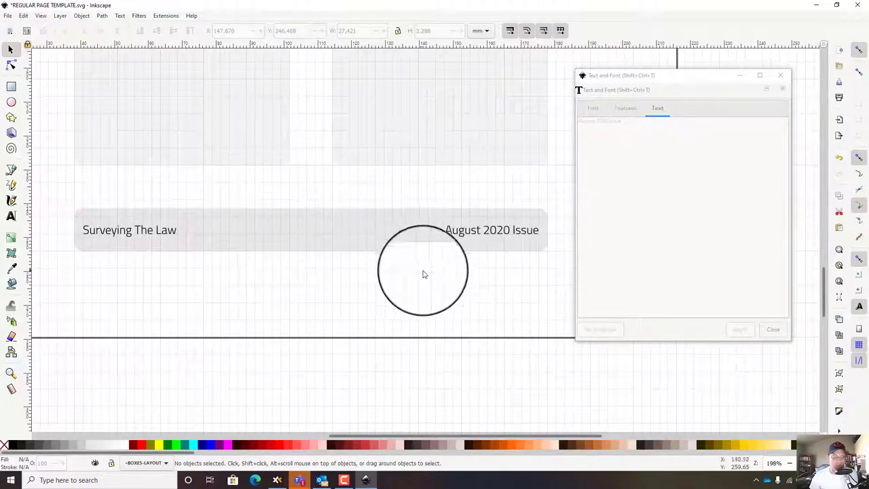
pyautogui.moveTo(422, 271); pyautogui.dragTo(281, 294)
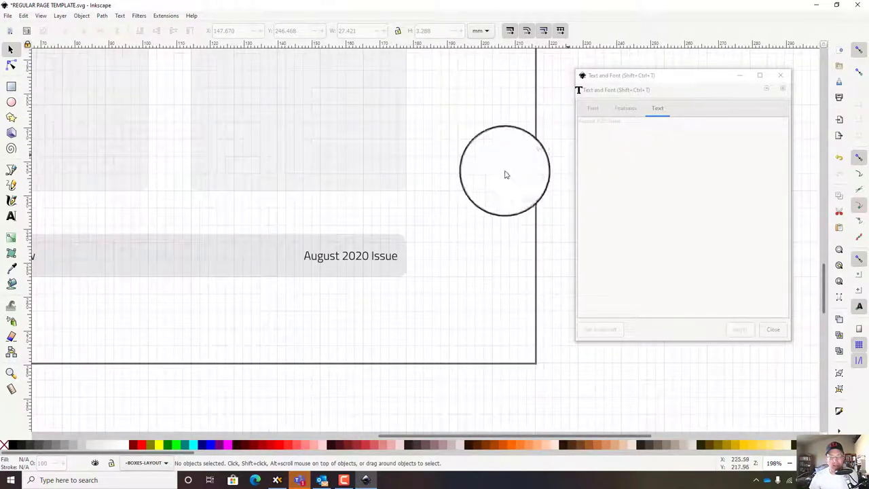
pyautogui.scroll(-1, 445, 203)
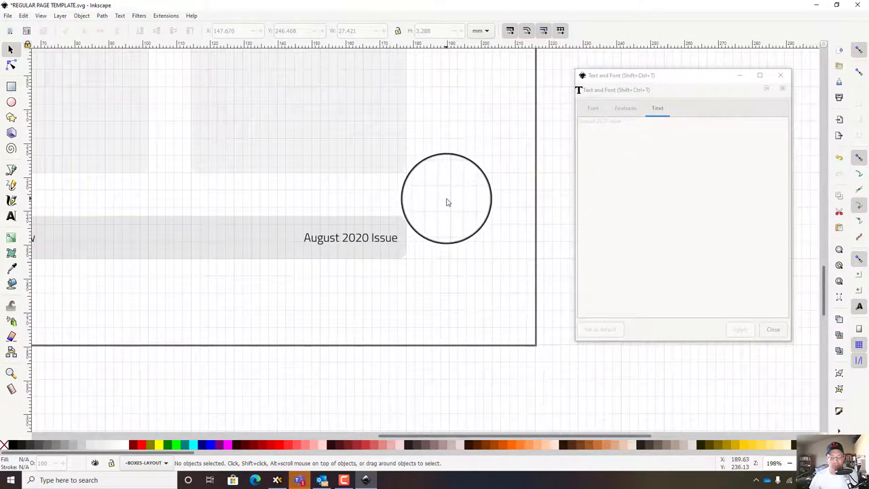
pyautogui.scroll(10, 427, 407)
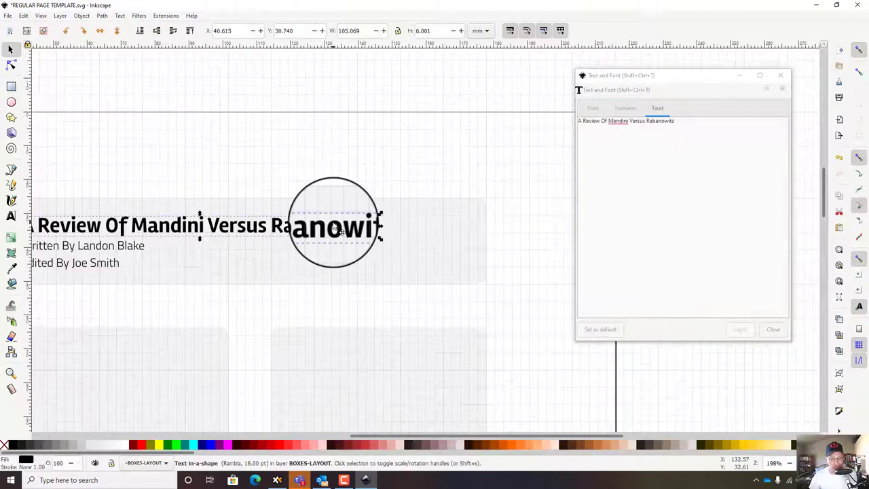
# Step: Duplicate the title below the footer and change its text to the number 3
pyautogui.moveTo(175, 224)
pyautogui.mouseDown()
pyautogui.moveTo(550, 468)
pyautogui.moveTo(497, 231)
pyautogui.moveTo(538, 301)
pyautogui.moveTo(518, 278)
pyautogui.moveTo(514, 163)
pyautogui.moveTo(460, 388)
pyautogui.moveTo(450, 378)
pyautogui.moveTo(616, 62)
pyautogui.moveTo(483, 251)
pyautogui.moveTo(500, 194)
pyautogui.moveTo(394, 213)
pyautogui.moveTo(165, 210)
pyautogui.moveTo(184, 235)
pyautogui.moveTo(179, 217)
pyautogui.moveTo(156, 209)
pyautogui.moveTo(175, 213)
pyautogui.mouseUp()
pyautogui.click(646, 112)
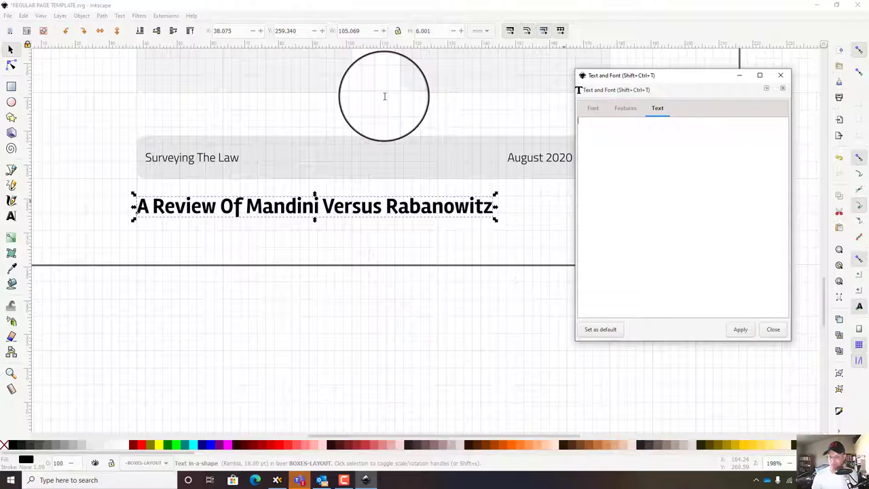
pyautogui.click(741, 329)
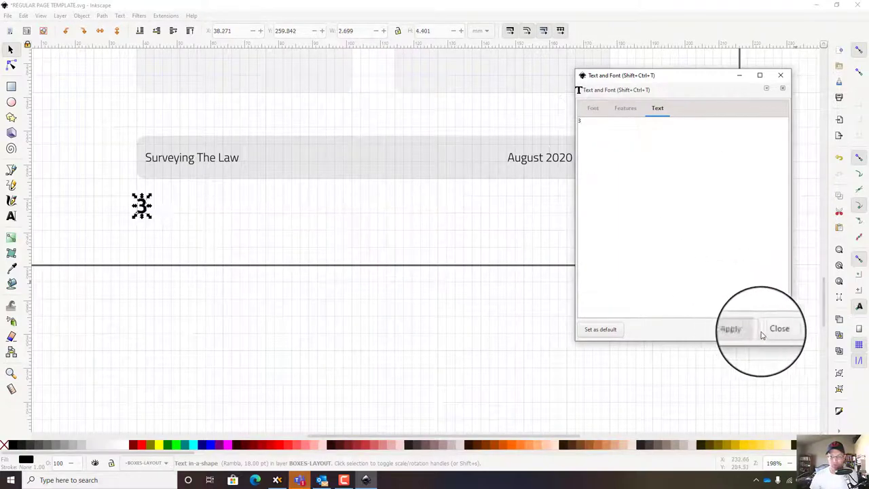
pyautogui.click(771, 334)
pyautogui.press('Escape')
pyautogui.keyDown('ctrl'); pyautogui.scroll(-5, 512, 325); pyautogui.keyUp('ctrl')
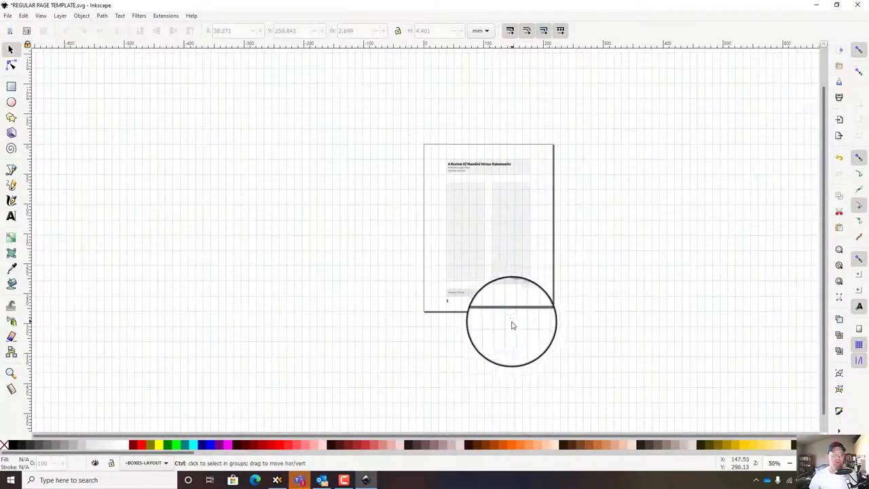
pyautogui.keyDown('ctrl'); pyautogui.scroll(3, 510, 322); pyautogui.keyUp('ctrl')
# Step: Right-align the page number 3 and place it under the footer's right end
pyautogui.click(333, 272)
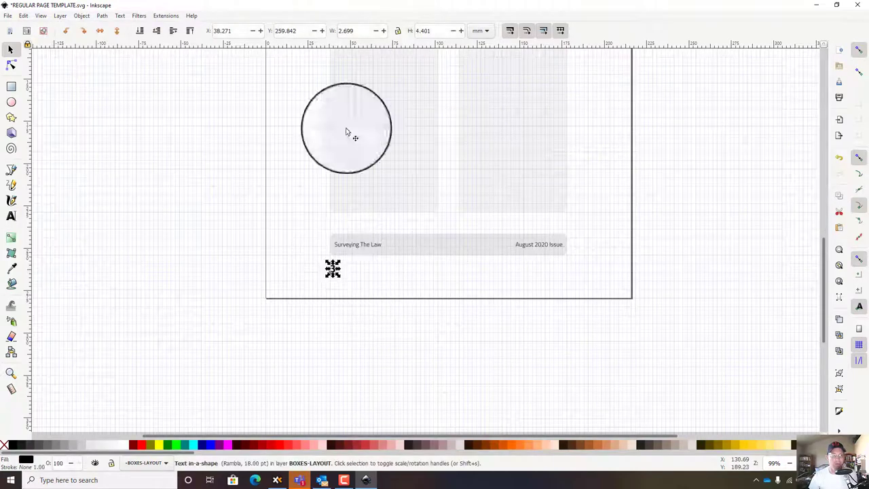
pyautogui.click(13, 217)
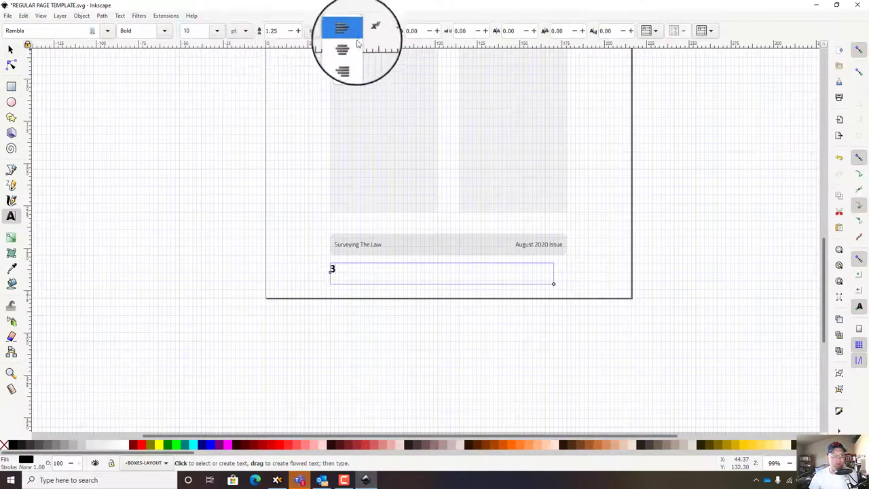
pyautogui.click(342, 71)
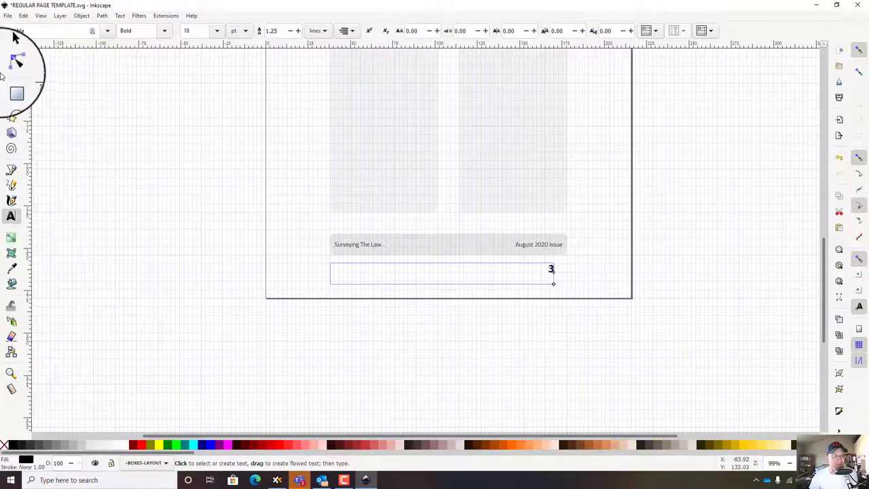
pyautogui.click(10, 49)
pyautogui.keyDown('ctrl'); pyautogui.scroll(3, 579, 285); pyautogui.keyUp('ctrl')
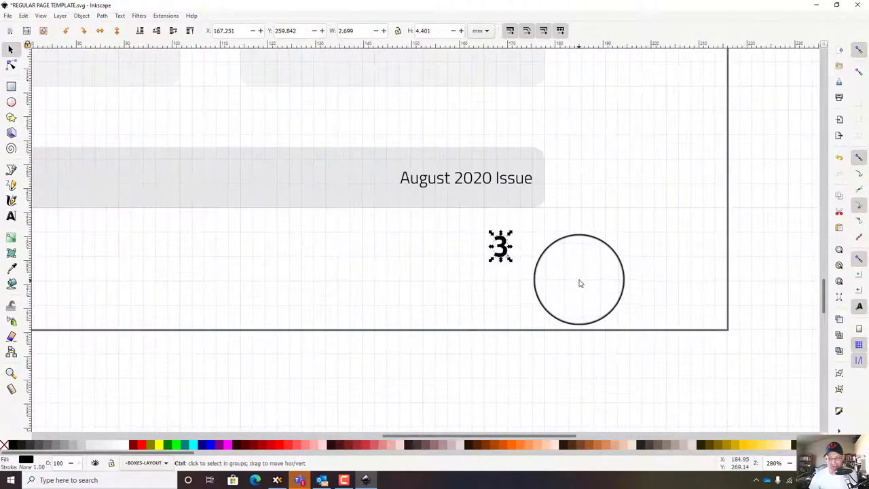
pyautogui.moveTo(499, 248); pyautogui.dragTo(536, 255)
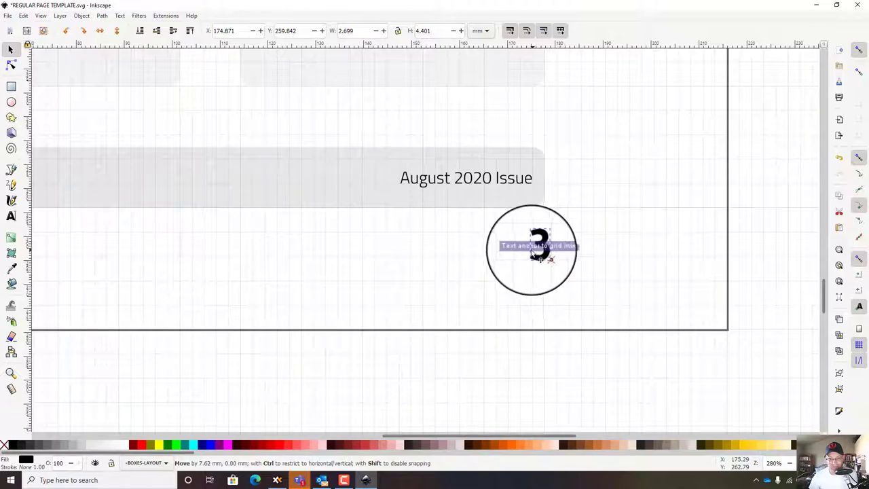
pyautogui.click(361, 217)
pyautogui.keyDown('ctrl'); pyautogui.scroll(-3, 360, 217); pyautogui.keyUp('ctrl')
pyautogui.scroll(4, 233, 197)
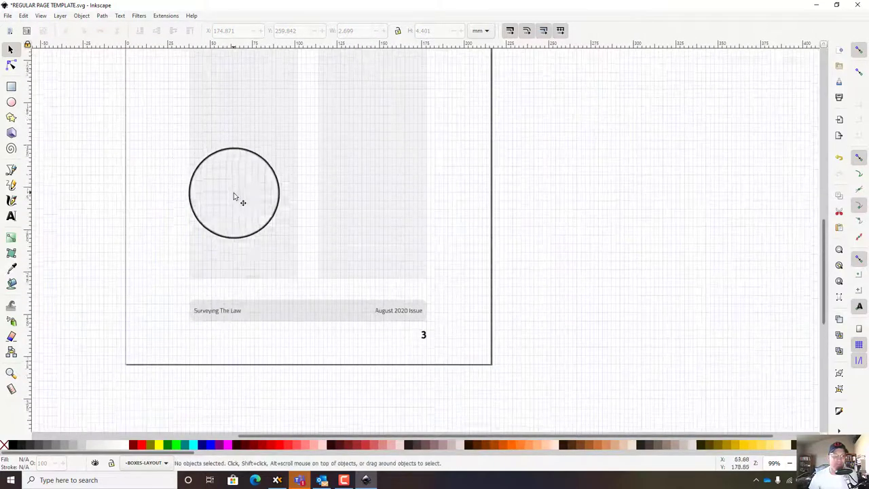
pyautogui.scroll(6, 234, 193)
pyautogui.scroll(-3, 237, 195)
pyautogui.scroll(1, 237, 198)
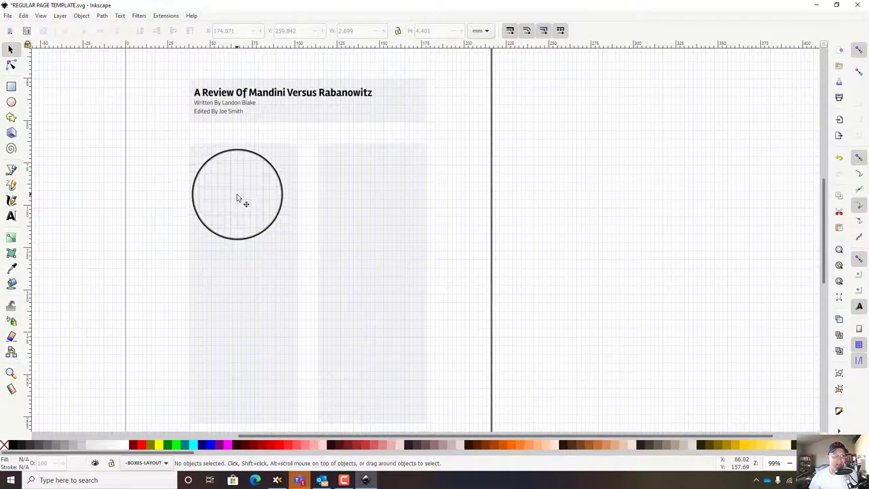
# Step: Save the template document
pyautogui.click(6, 15)
pyautogui.click(20, 80)
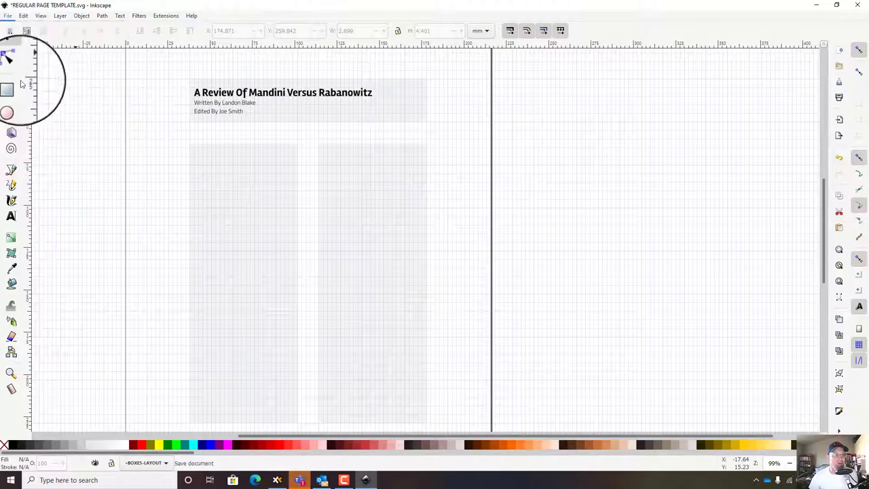
pyautogui.scroll(-2, 331, 211)
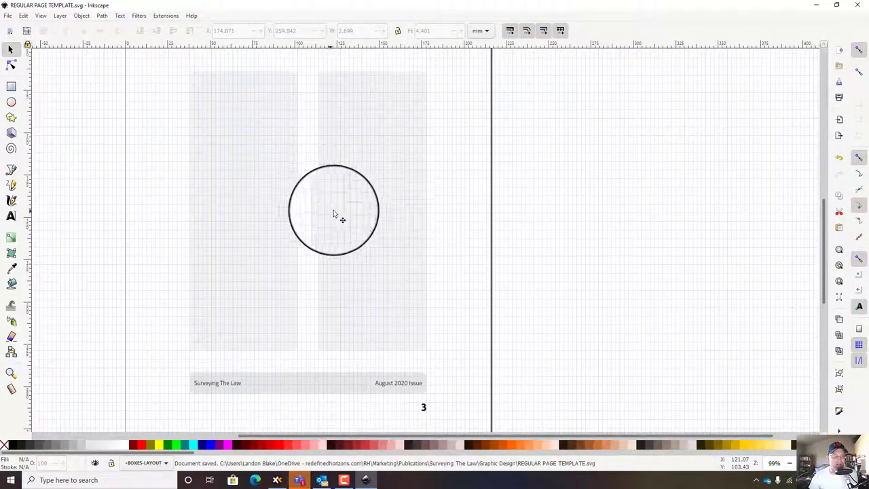
pyautogui.scroll(1, 460, 224)
pyautogui.scroll(1, 463, 226)
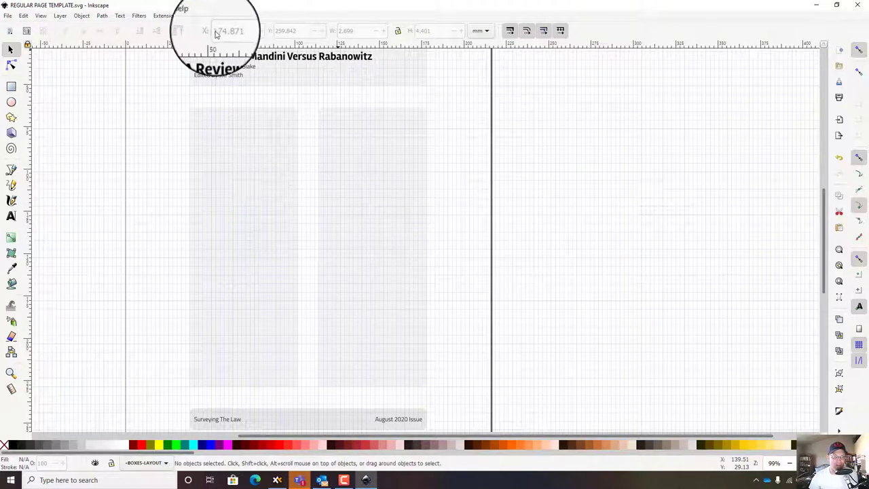
# Step: Place two copies of the Edited By credit line at the top of the left column
pyautogui.scroll(2, 218, 86)
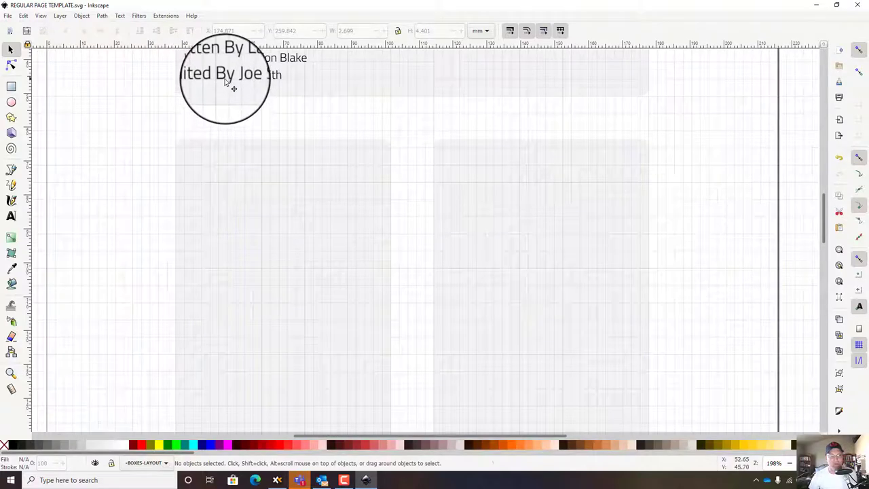
pyautogui.click(226, 82)
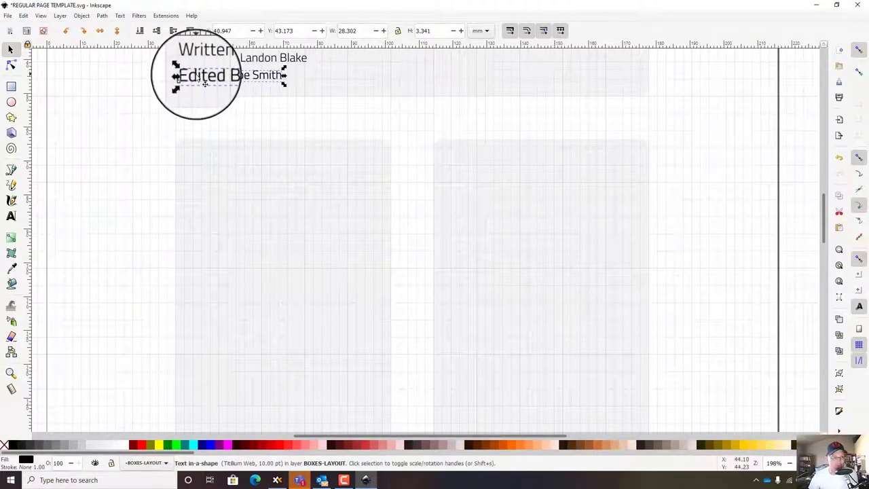
pyautogui.moveTo(204, 82); pyautogui.dragTo(204, 168)
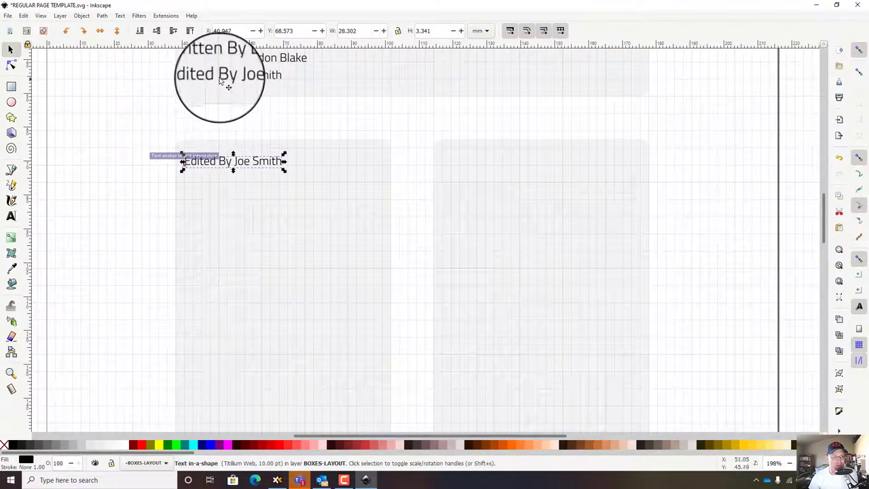
pyautogui.moveTo(199, 86); pyautogui.dragTo(233, 165)
pyautogui.click(253, 163)
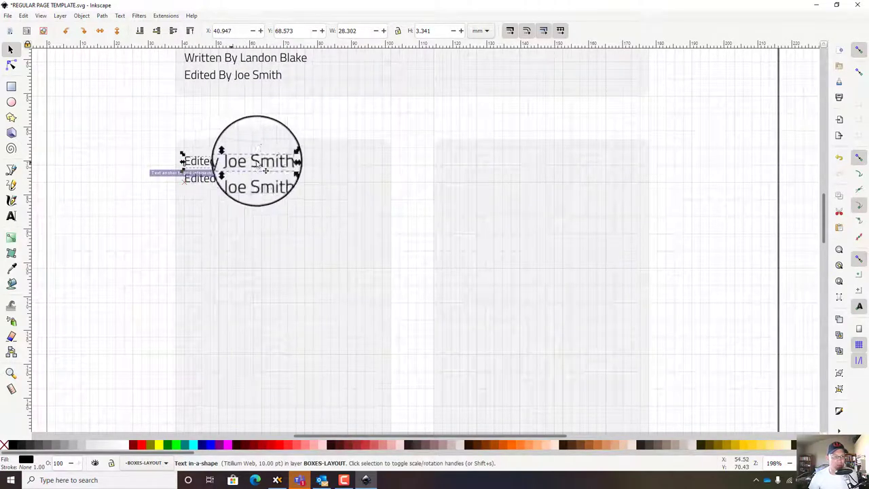
pyautogui.click(11, 215)
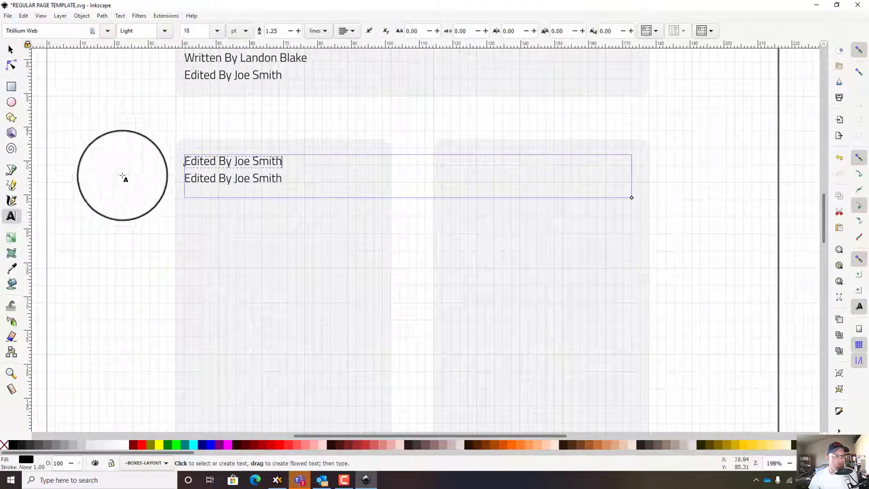
pyautogui.click(10, 45)
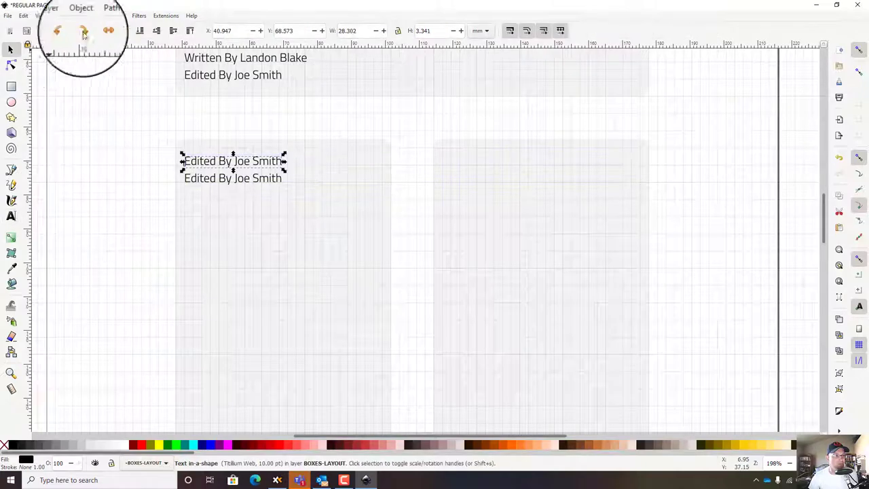
# Step: Bring up Text and Font showing the font family and style choices
pyautogui.click(119, 15)
pyautogui.click(129, 29)
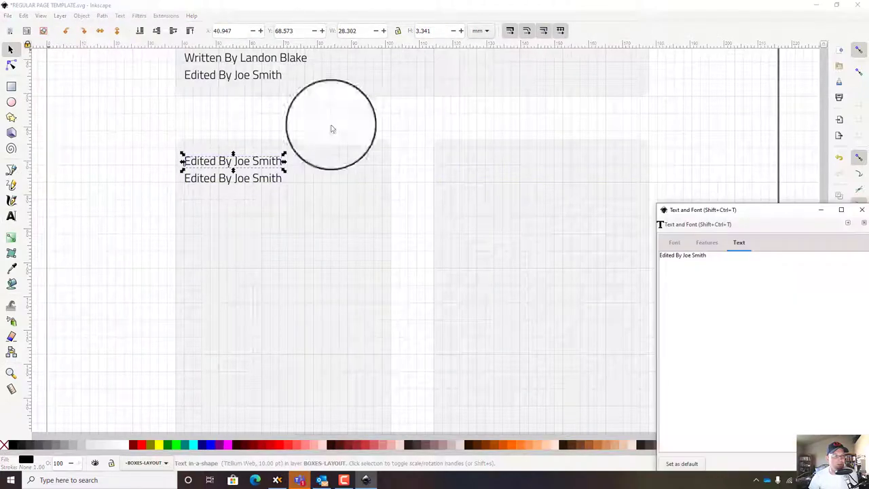
pyautogui.moveTo(785, 213); pyautogui.dragTo(675, 100)
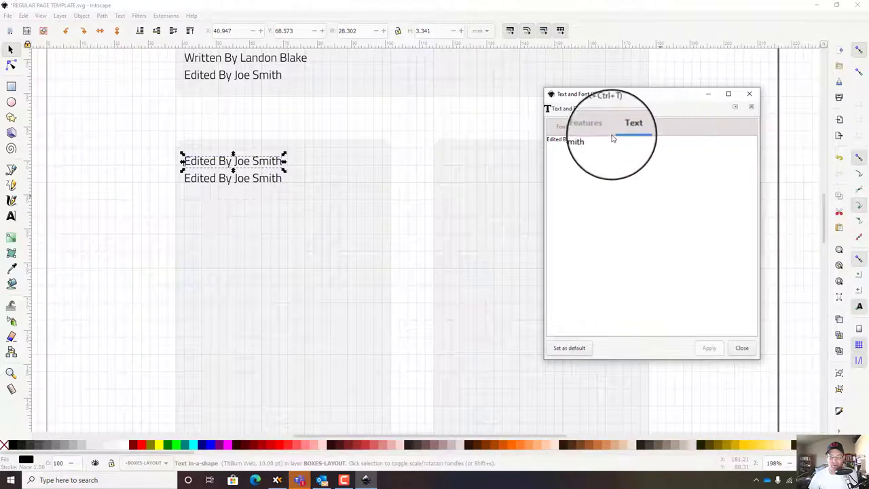
pyautogui.click(561, 126)
# Step: Make the upper credit-line copy Heavy at size 12 and nudge it slightly up
pyautogui.scroll(-2, 700, 197)
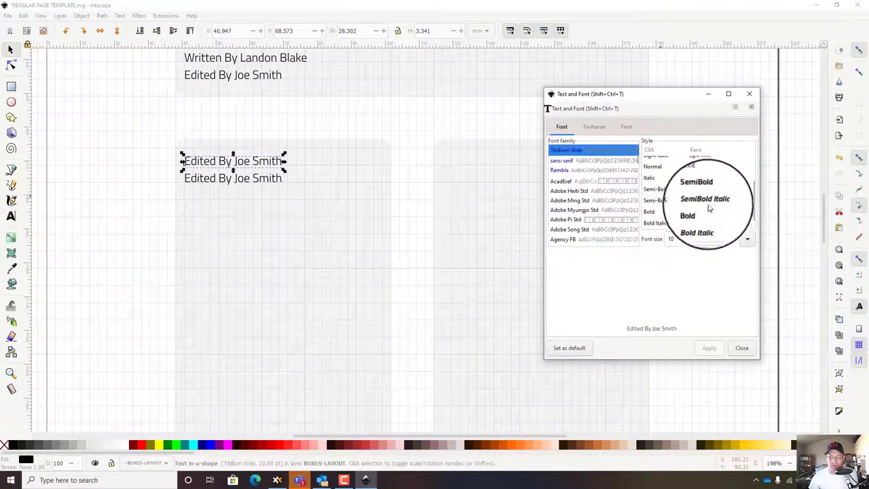
pyautogui.scroll(-1, 704, 211)
pyautogui.click(699, 223)
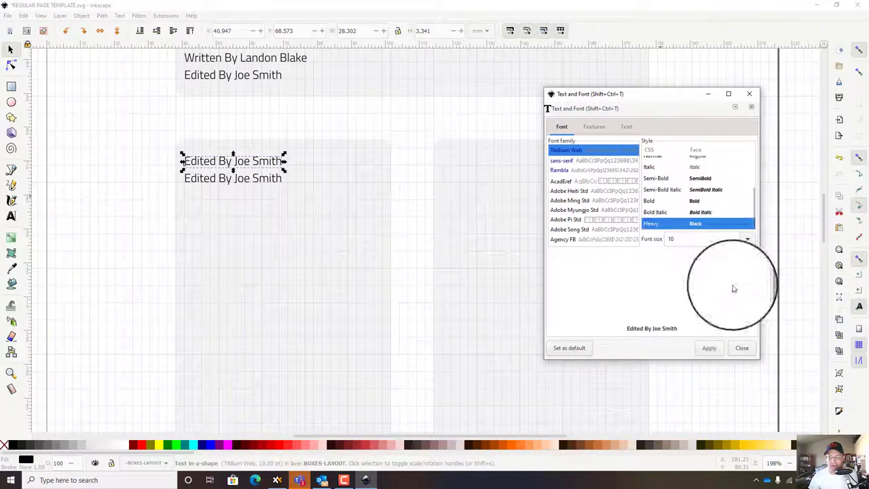
pyautogui.click(747, 239)
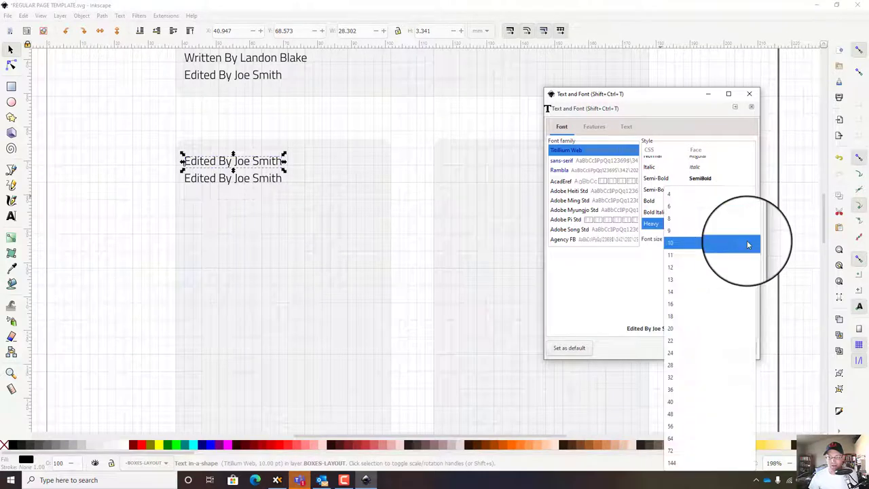
pyautogui.click(688, 279)
pyautogui.click(709, 352)
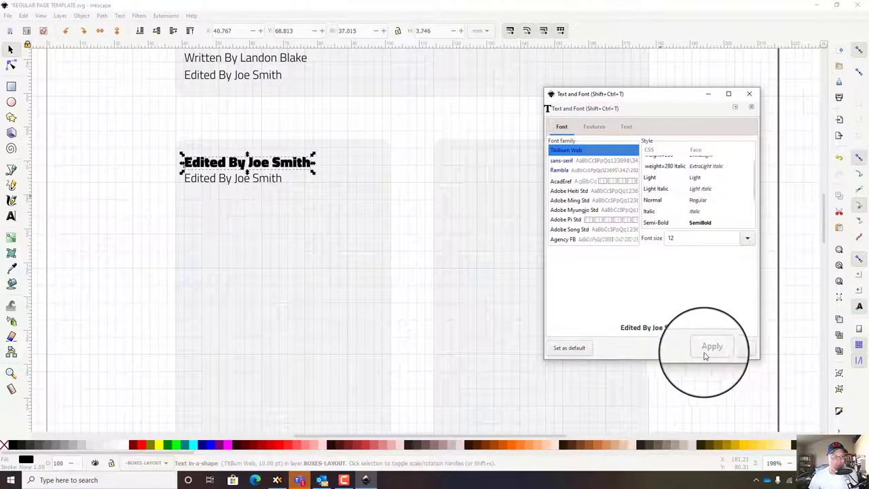
pyautogui.moveTo(198, 169); pyautogui.dragTo(198, 164)
# Step: Change that line's wording to 'Introduction' and select the remaining Edited By line
pyautogui.click(625, 126)
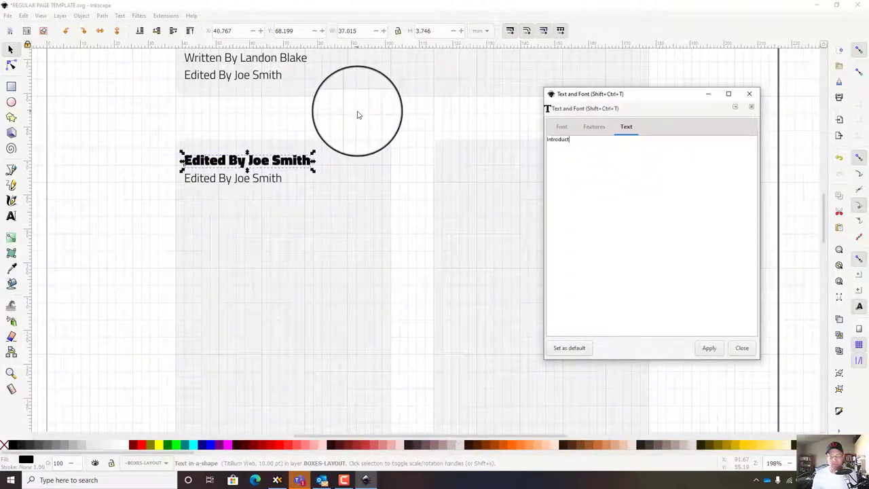
pyautogui.click(709, 348)
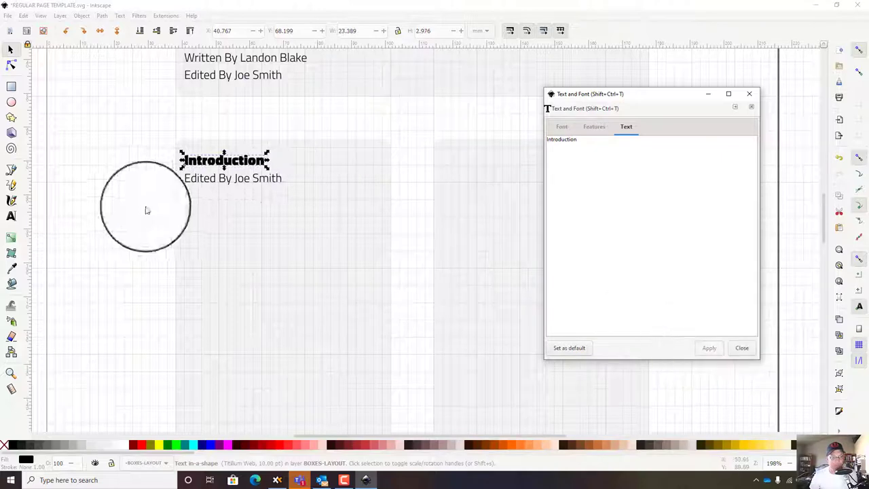
pyautogui.click(226, 178)
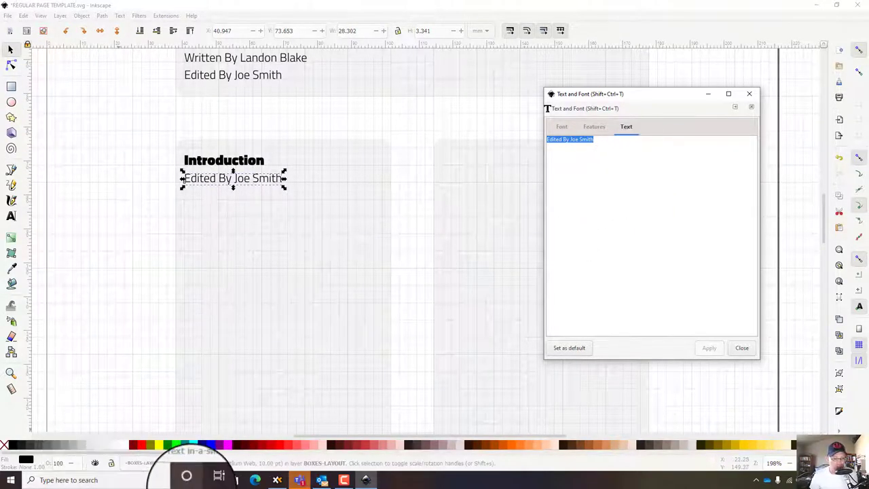
pyautogui.click(278, 480)
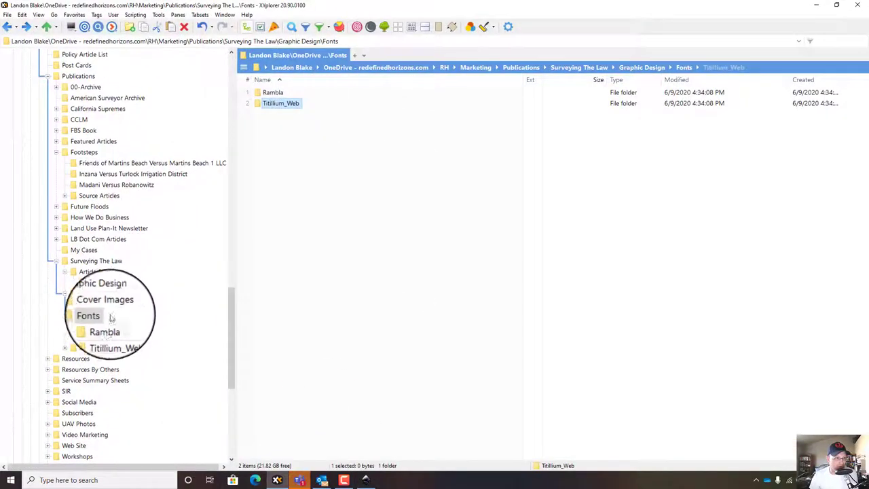
# Step: Browse to Footsteps > Madani Versus Robanowitz and pick the A REVIEW OF MADANI VERSUS RABINOWITZ document
pyautogui.click(95, 271)
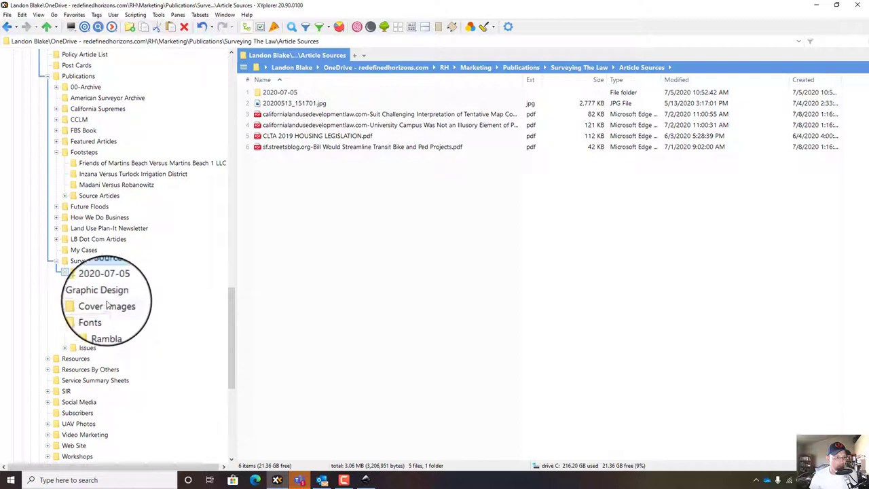
pyautogui.click(113, 263)
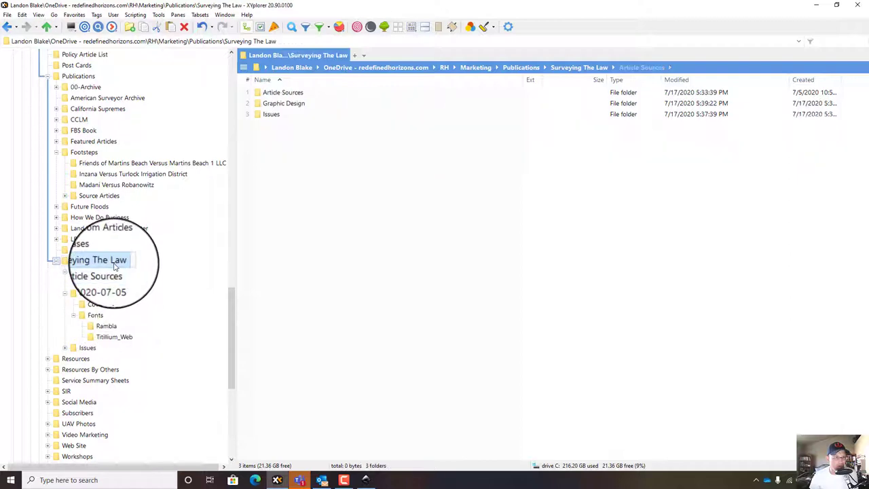
pyautogui.click(116, 184)
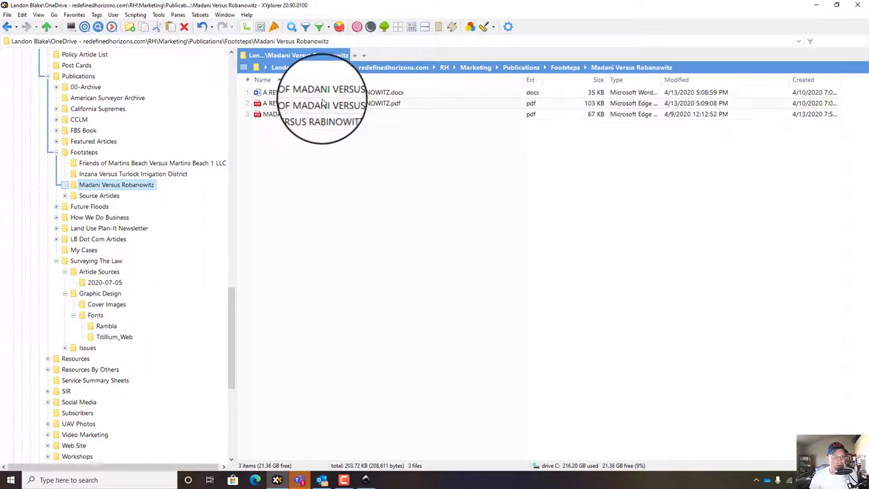
pyautogui.click(327, 95)
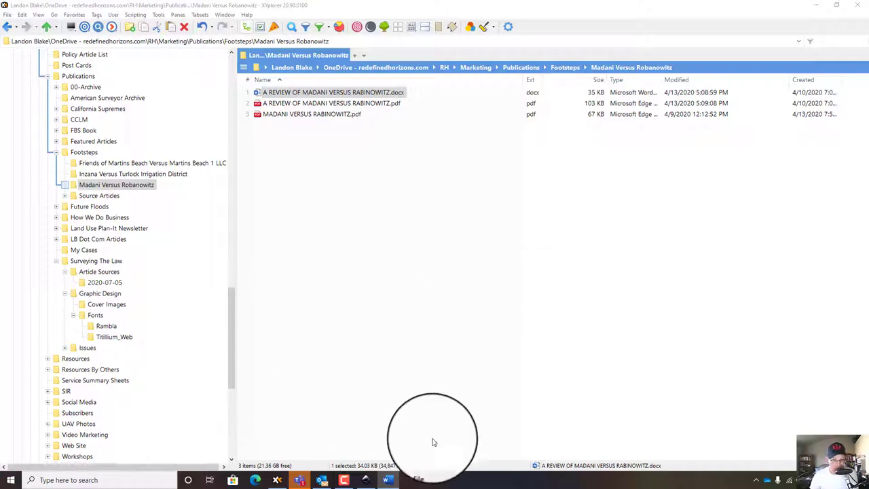
pyautogui.click(367, 482)
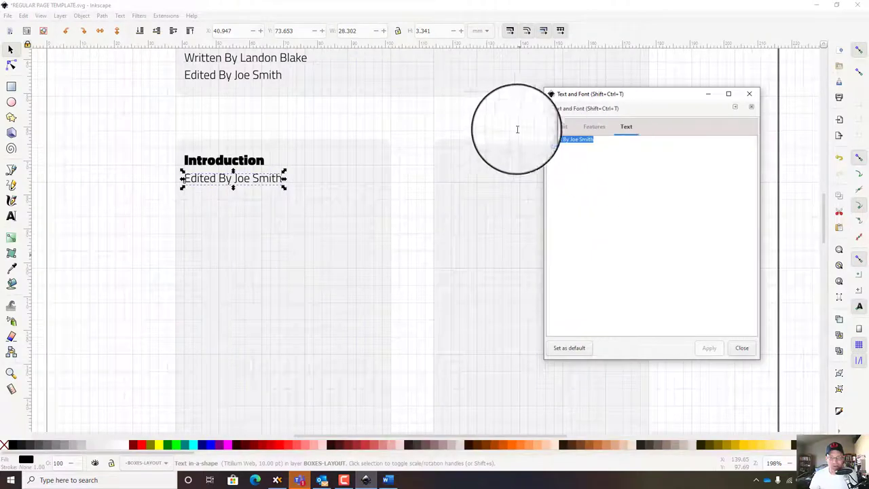
# Step: Replace the remaining credit line with the pasted two-paragraph article text
pyautogui.write('In this article we review a court decision from Los Angeles, California over a dispute between neighbors over a fence and a shared driveway. This court decision teaches about the differences between permanent and recurring (temporary) trespasses on real property. It also teaches us about how a court will determine if the estimation of damages for a recurring trespass on real property is reasonable.  This case is important because it sets forth a legal standard related to the statue of limitations related to fences and other encroachments created with out reference to a boundary survey.')
pyautogui.click(708, 346)
pyautogui.click(744, 349)
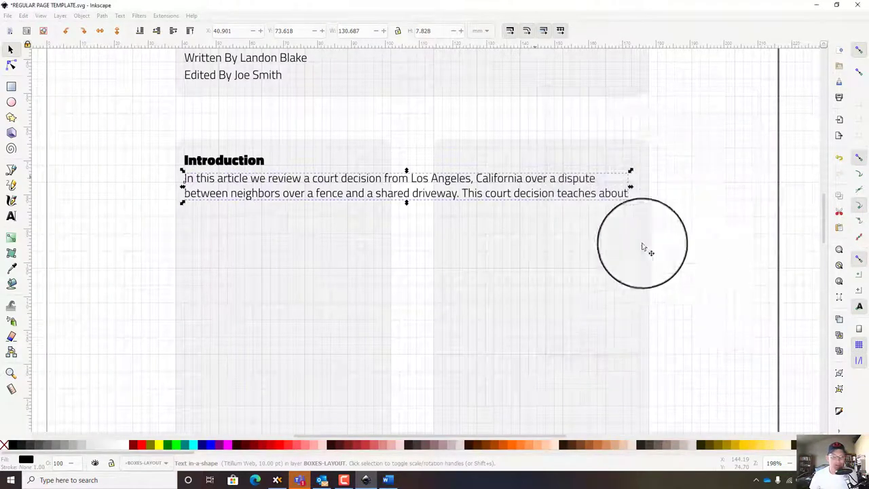
# Step: Reshape the article's flowed frame into a narrow, tall column that shows all the text
pyautogui.scroll(-1, 543, 181)
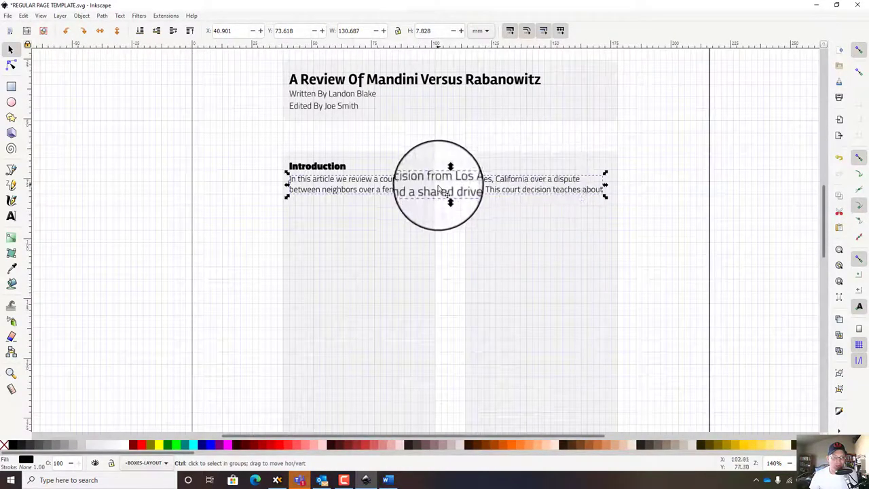
pyautogui.doubleClick(514, 192)
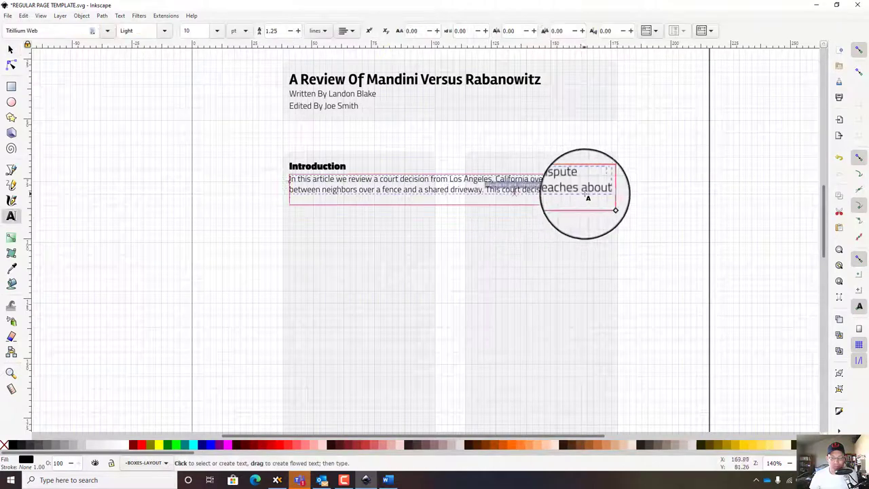
pyautogui.moveTo(606, 207); pyautogui.dragTo(422, 363)
pyautogui.scroll(-12, 498, 132)
pyautogui.scroll(6, 442, 147)
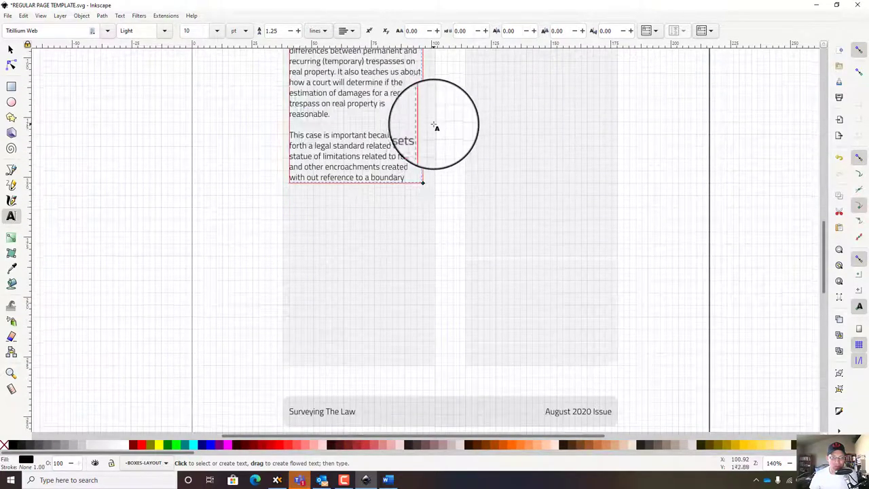
pyautogui.moveTo(421, 203); pyautogui.dragTo(423, 360)
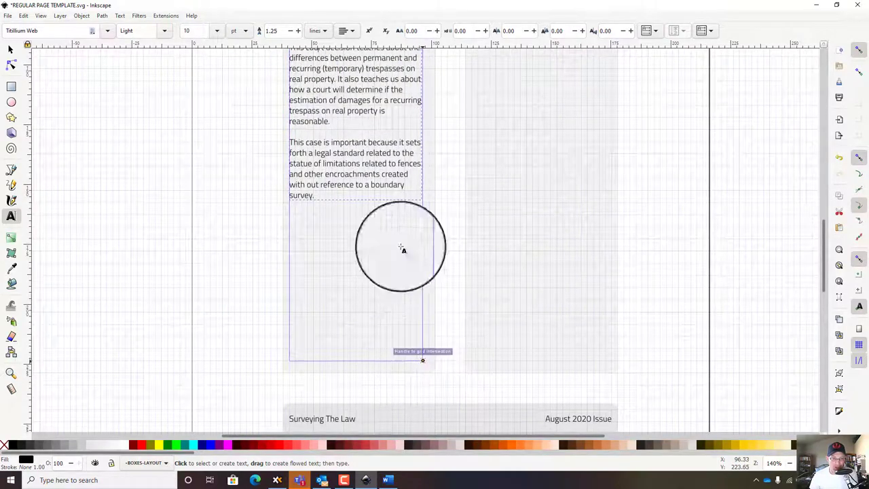
pyautogui.scroll(2, 97, 88)
pyautogui.click(10, 49)
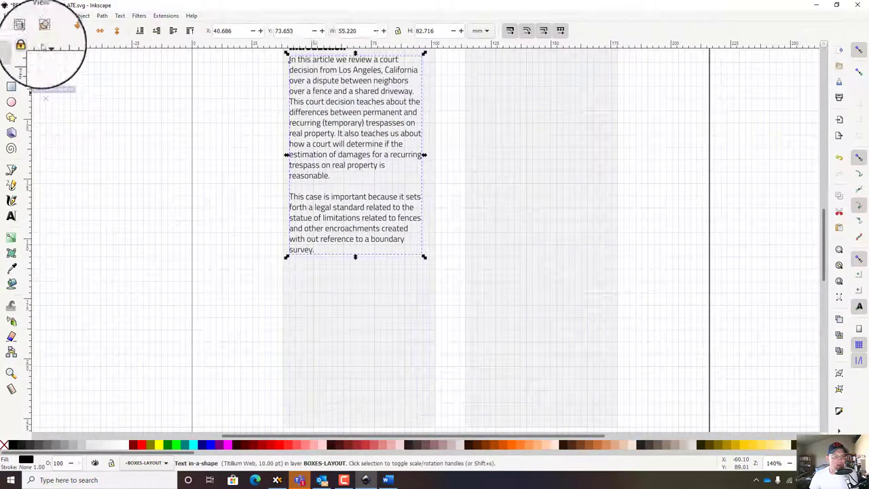
# Step: Raise the article text's line spacing from 1.25 to 1.38
pyautogui.scroll(3, 376, 100)
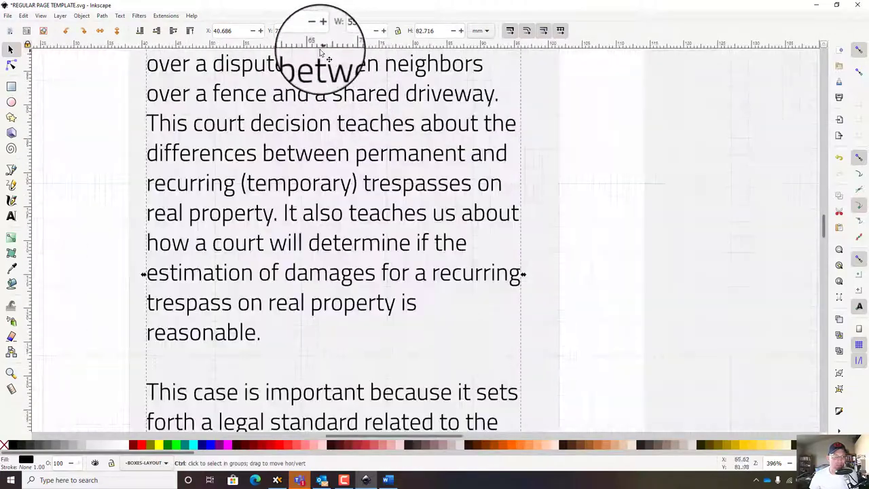
pyautogui.scroll(-2, 277, 135)
pyautogui.scroll(2, 163, 84)
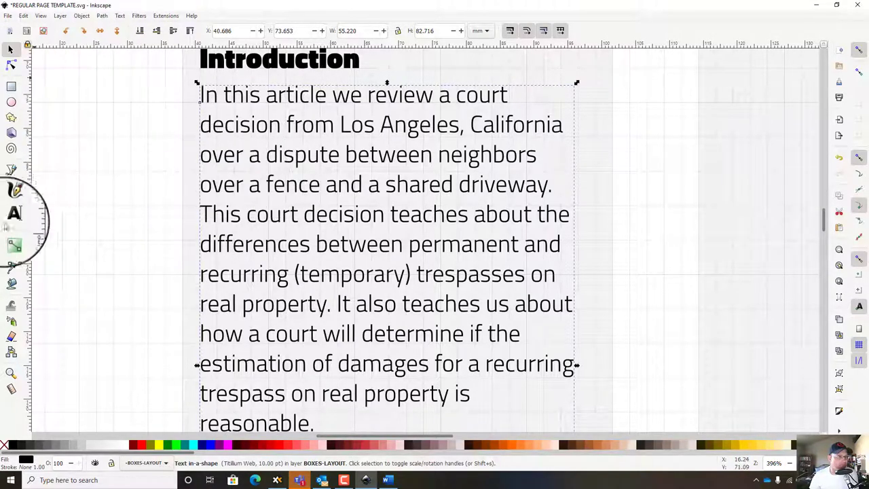
pyautogui.click(10, 216)
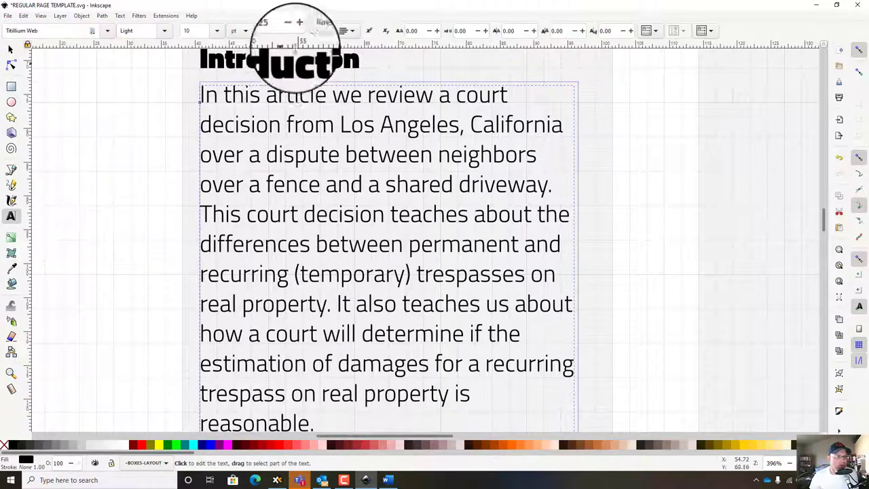
pyautogui.click(298, 31)
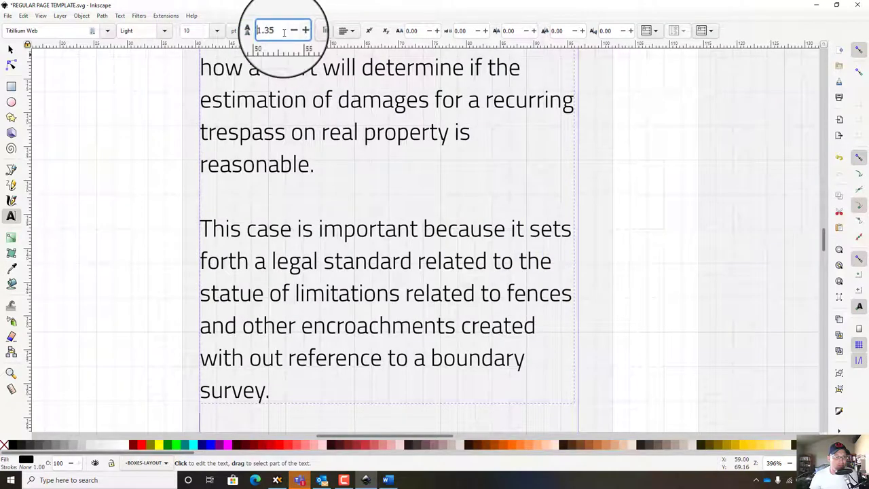
# Step: Nudge the article text block so it snaps just beneath the Introduction heading
pyautogui.scroll(10, 279, 95)
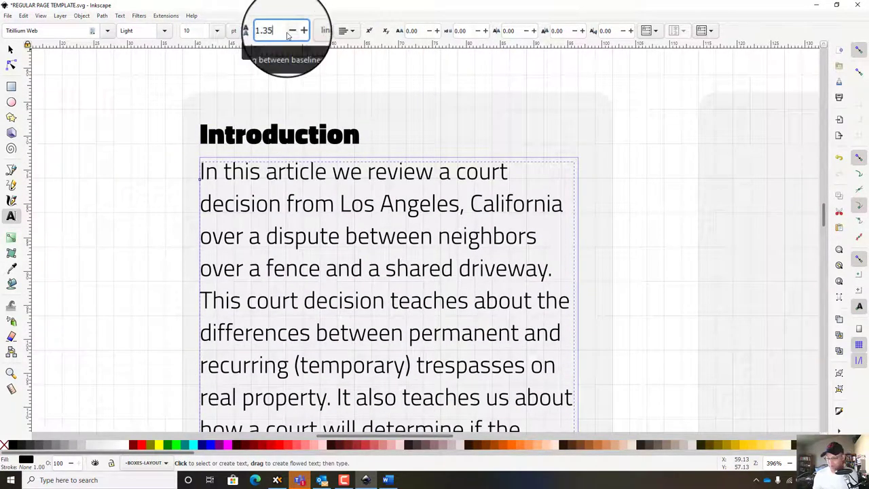
pyautogui.scroll(10, 233, 136)
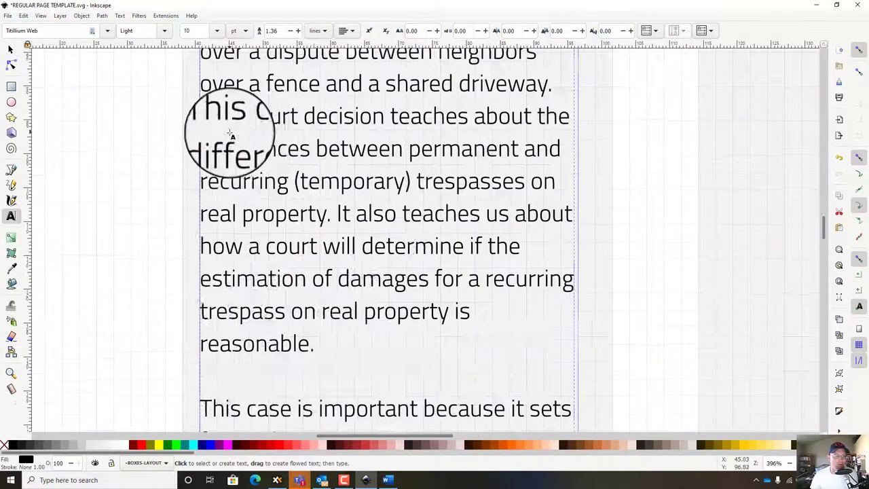
pyautogui.click(11, 49)
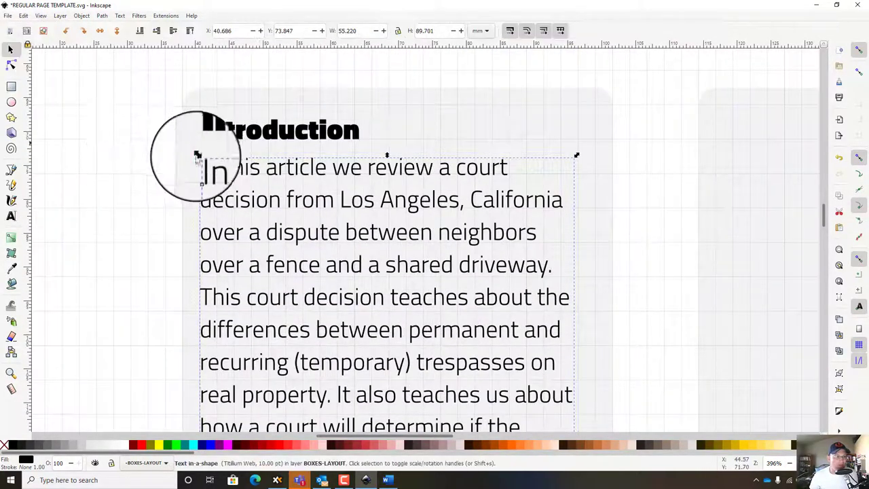
pyautogui.moveTo(211, 184); pyautogui.dragTo(227, 218)
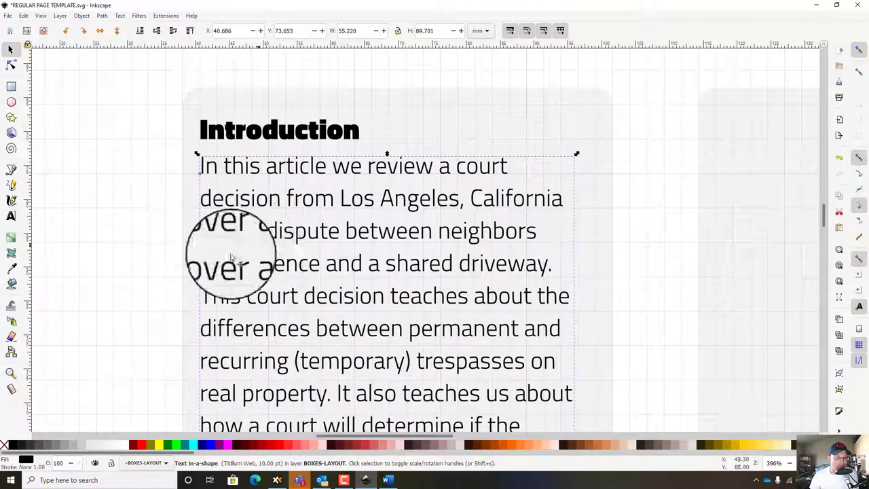
pyautogui.scroll(-5, 230, 258)
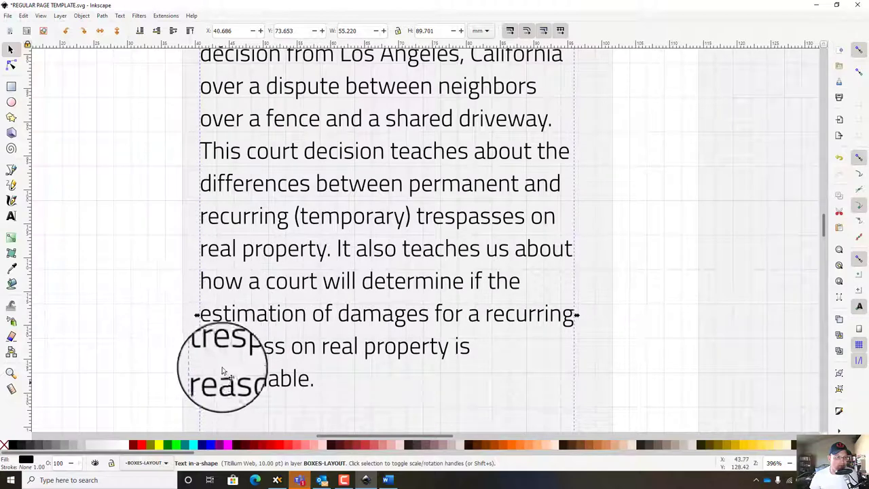
pyautogui.scroll(5, 221, 369)
pyautogui.click(10, 216)
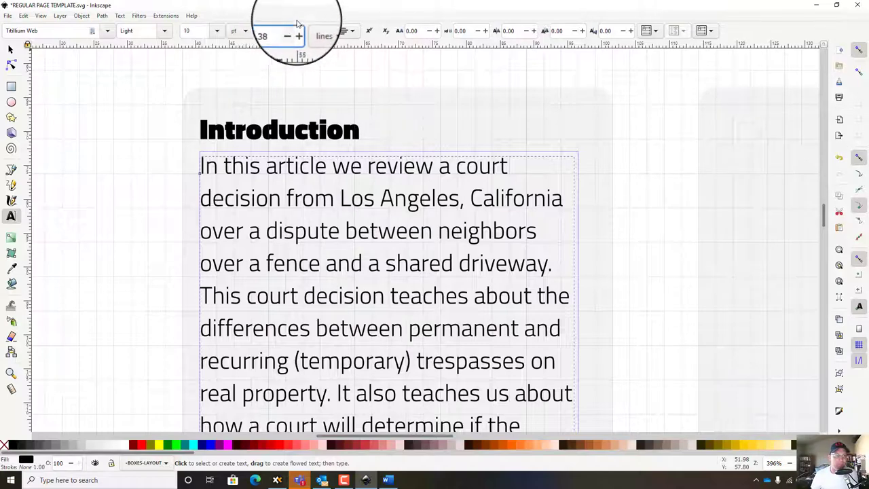
pyautogui.scroll(-12, 296, 82)
pyautogui.scroll(16, 224, 170)
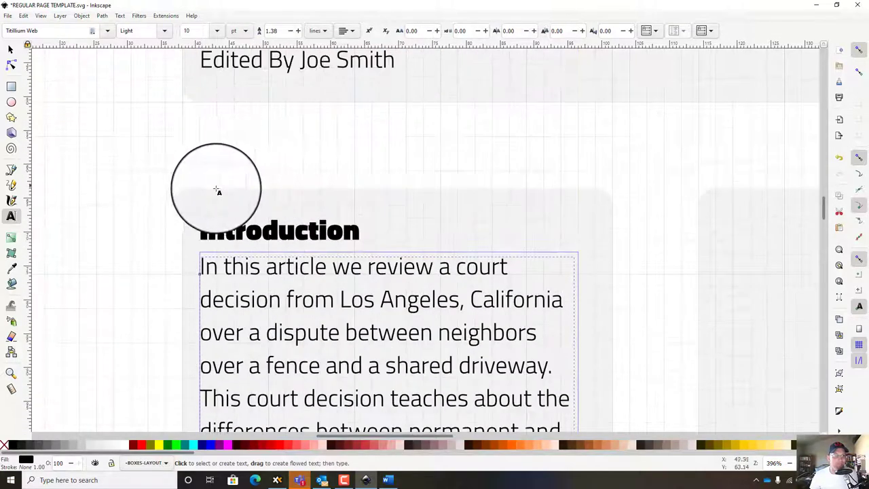
pyautogui.scroll(-4, 217, 191)
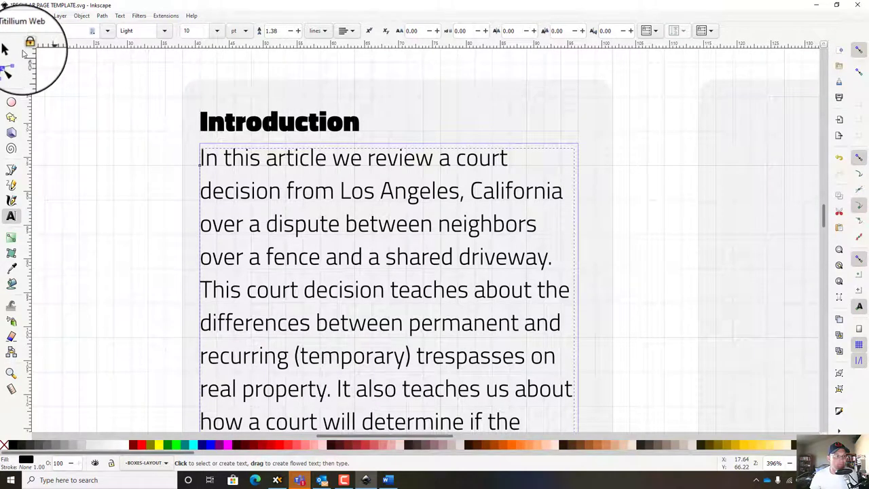
pyautogui.click(11, 48)
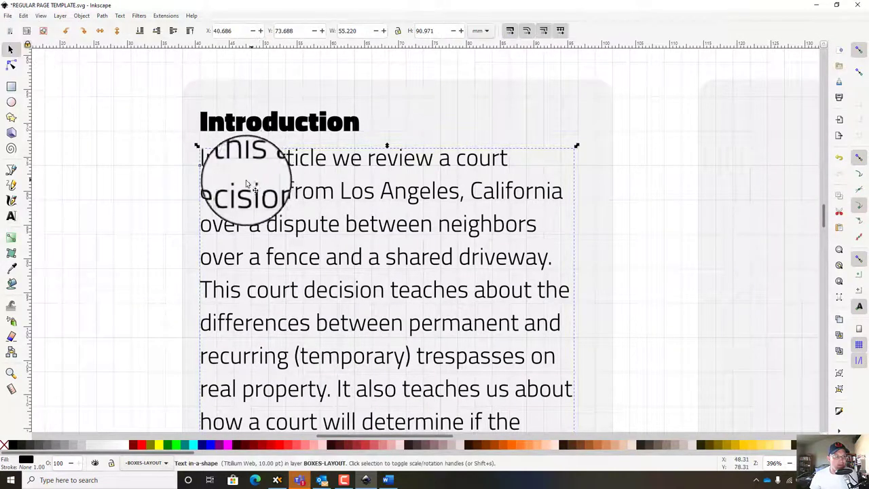
pyautogui.moveTo(210, 161); pyautogui.dragTo(214, 163)
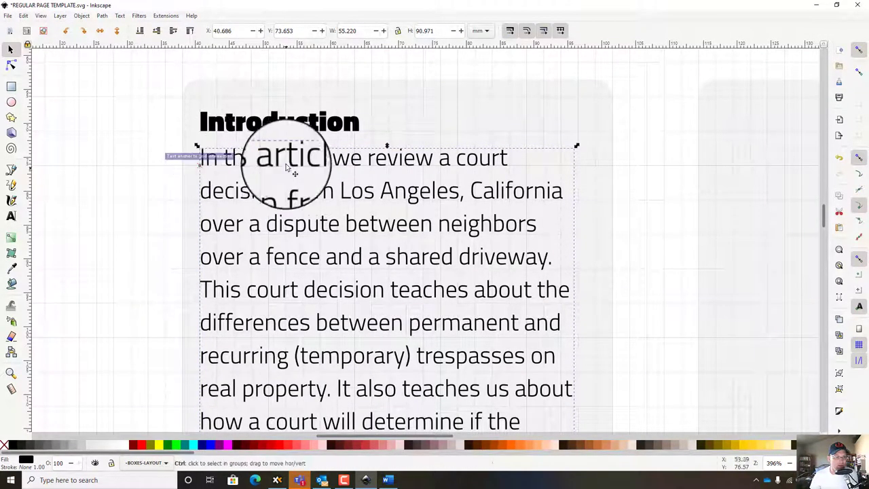
pyautogui.scroll(-2, 285, 163)
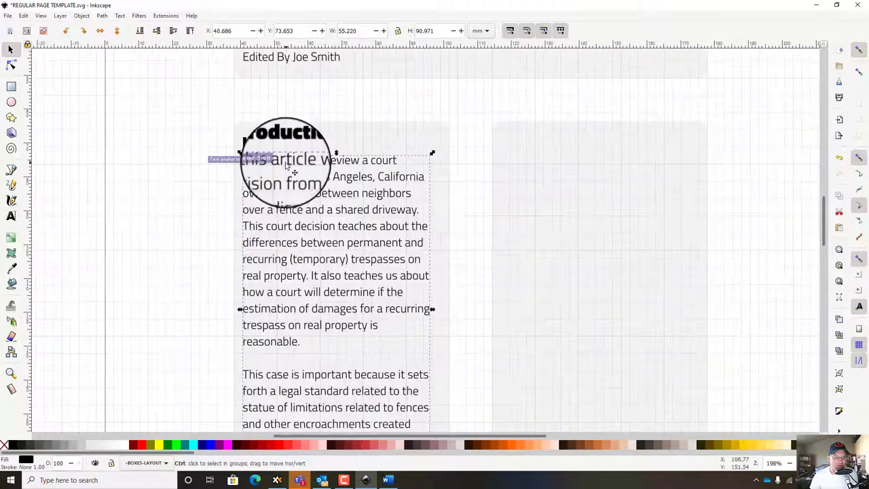
# Step: Try line spacings between 1.40 and 1.45 on the Introduction text, nudging its frame to align
pyautogui.click(11, 216)
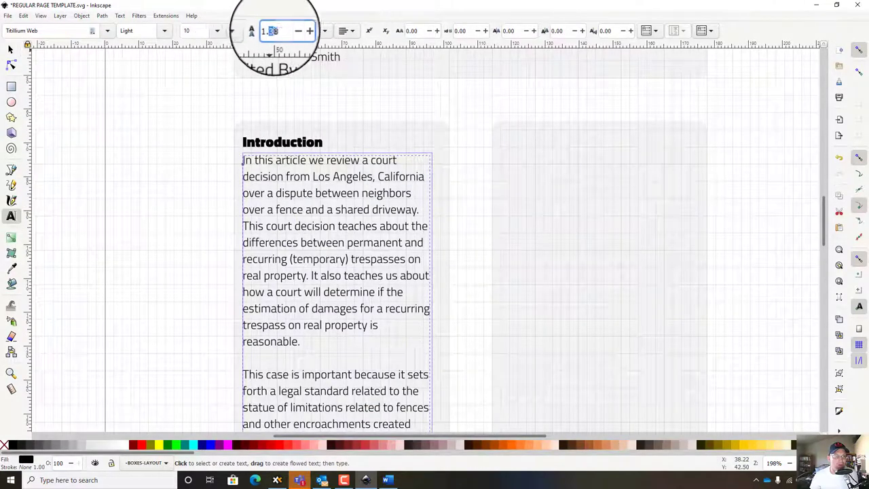
pyautogui.write('40')
pyautogui.press('Return')
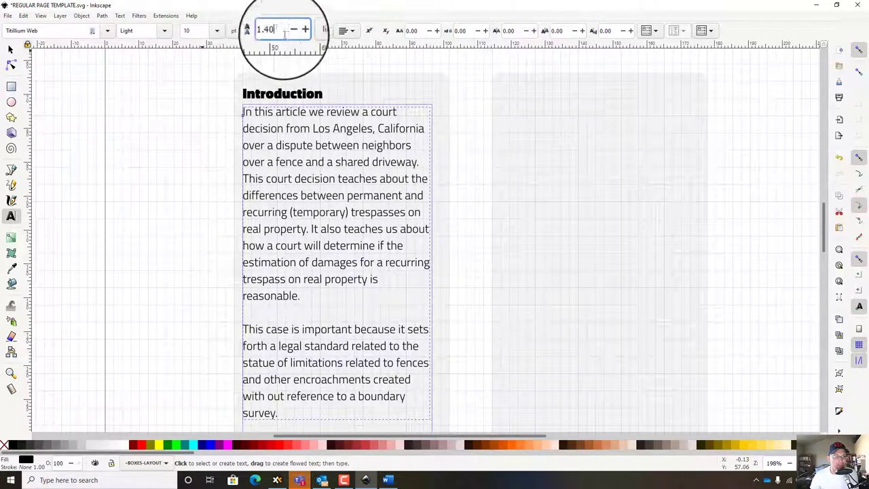
pyautogui.press('Return')
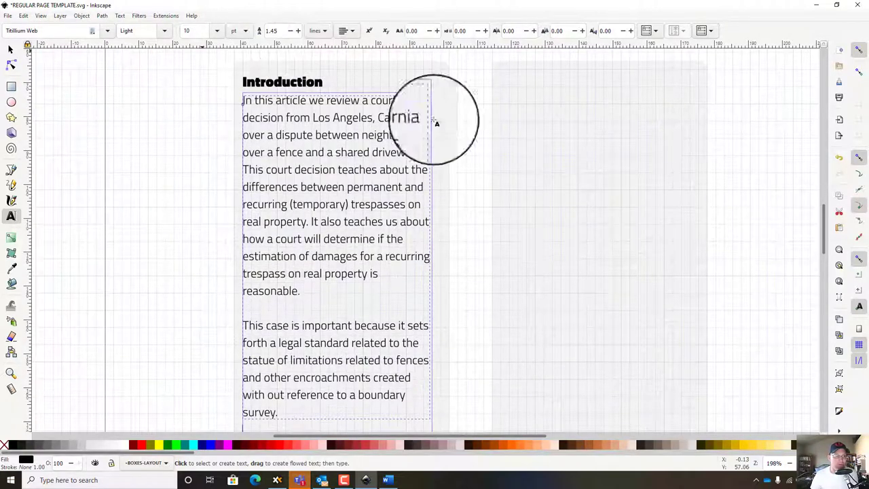
pyautogui.click(11, 50)
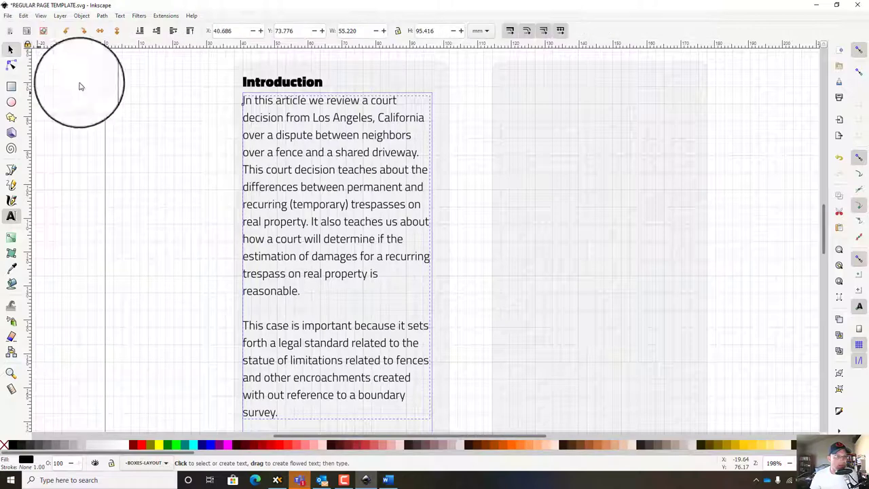
pyautogui.click(272, 102)
pyautogui.moveTo(262, 99); pyautogui.dragTo(262, 101)
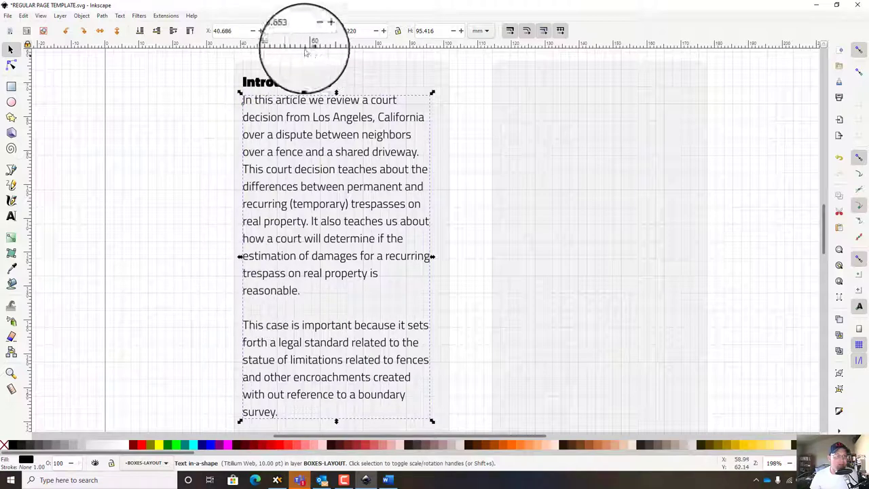
pyautogui.click(11, 217)
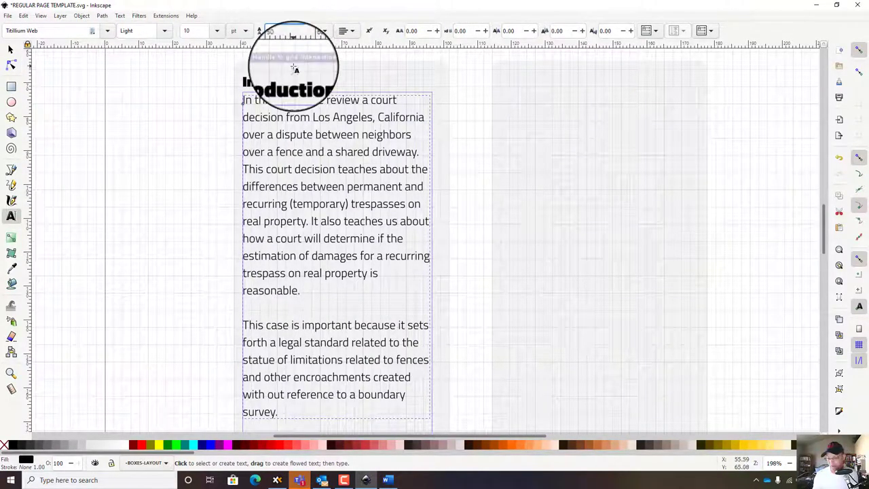
pyautogui.press('Return')
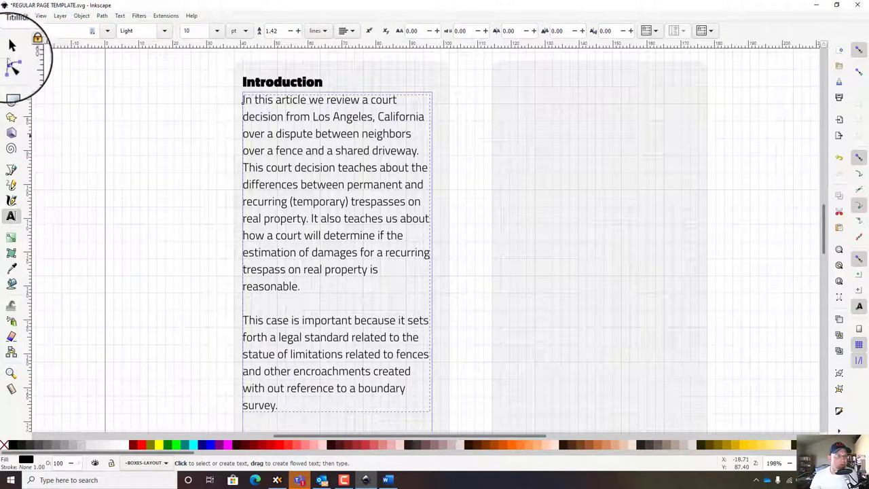
pyautogui.click(10, 47)
pyautogui.moveTo(262, 102); pyautogui.dragTo(262, 103)
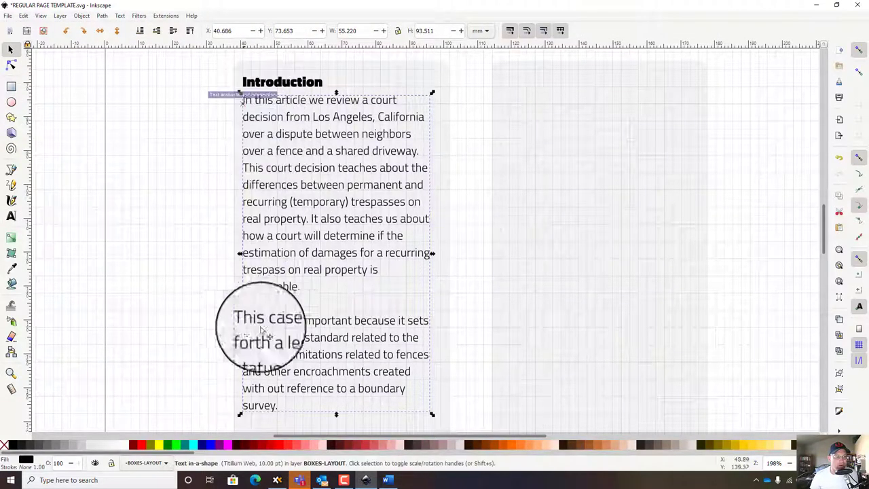
# Step: Settle the line spacing at 1.44 and snap the frame into place under the heading
pyautogui.click(11, 215)
pyautogui.click(274, 31)
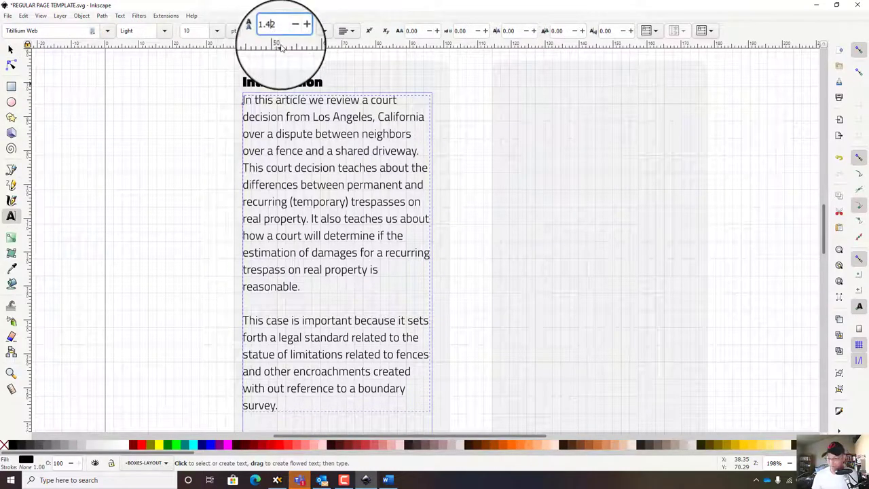
pyautogui.write('3')
pyautogui.press('Return')
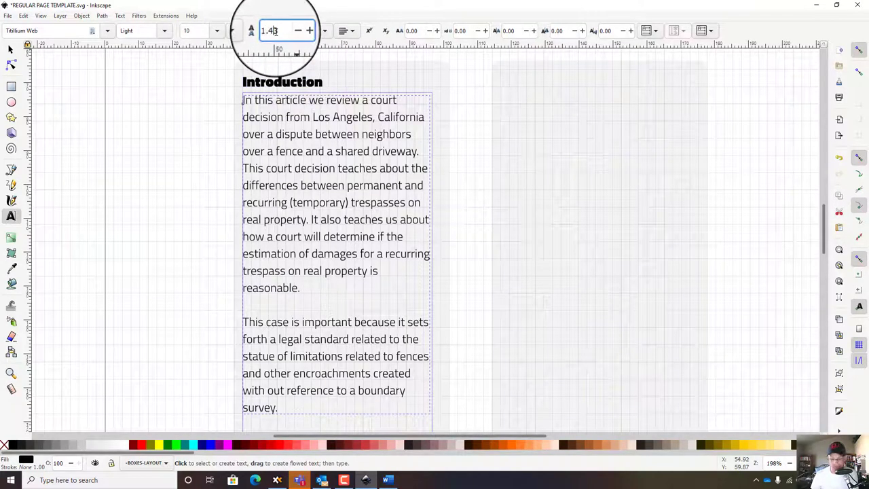
pyautogui.press('Return')
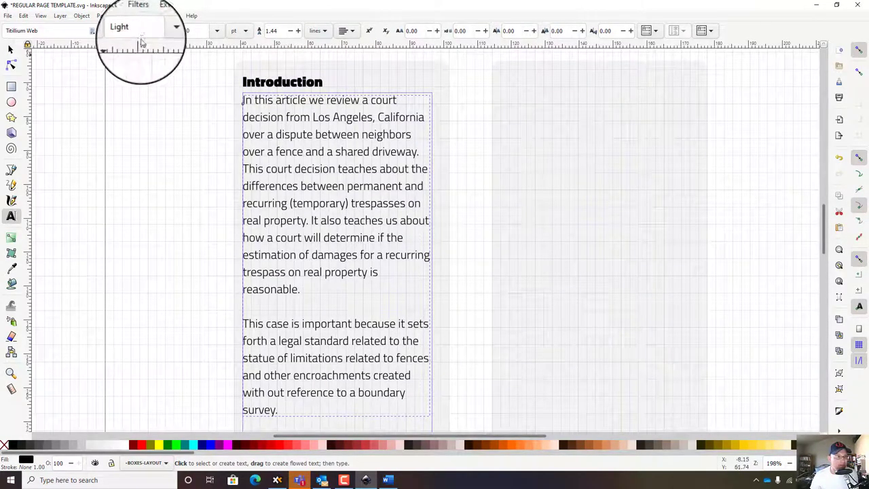
pyautogui.click(11, 49)
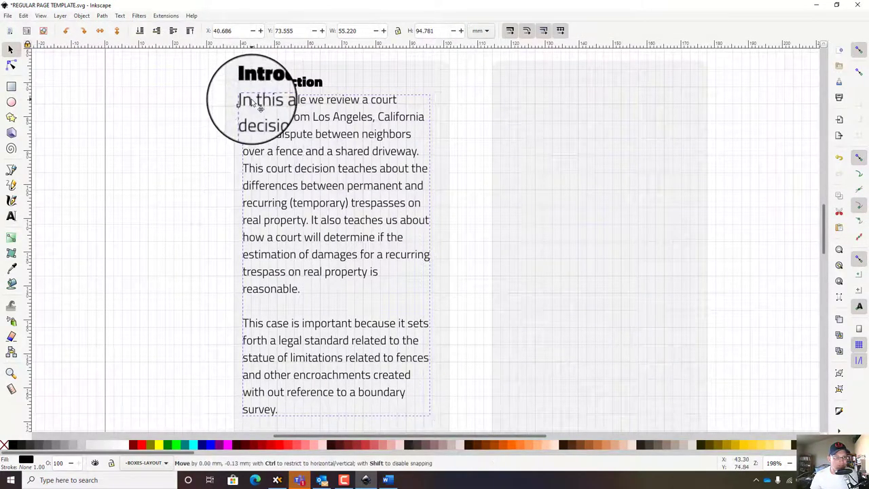
pyautogui.moveTo(246, 104); pyautogui.dragTo(243, 101)
pyautogui.scroll(-8, 349, 273)
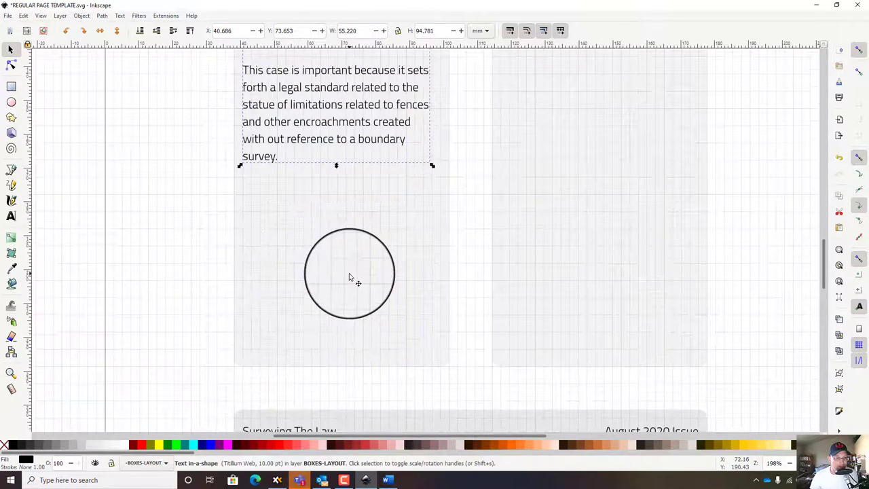
pyautogui.keyDown('ctrl'); pyautogui.scroll(3, 262, 174); pyautogui.keyUp('ctrl')
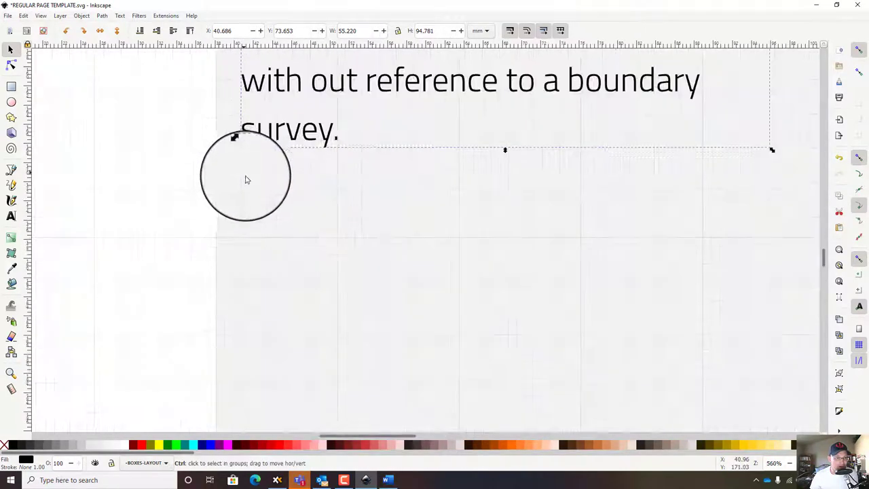
pyautogui.keyDown('ctrl'); pyautogui.scroll(-5, 247, 180); pyautogui.keyUp('ctrl')
pyautogui.scroll(5, 401, 217)
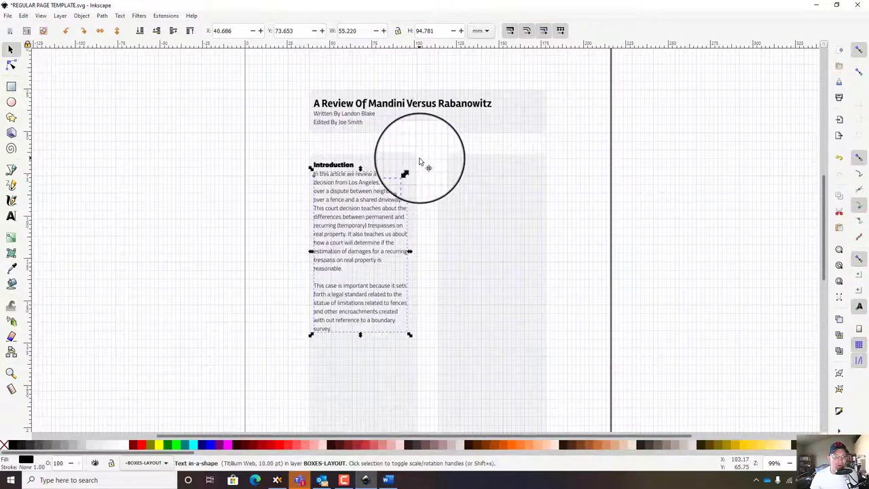
pyautogui.keyDown('ctrl'); pyautogui.scroll(2, 425, 217); pyautogui.keyUp('ctrl')
pyautogui.keyDown('ctrl'); pyautogui.scroll(-2, 433, 205); pyautogui.keyUp('ctrl')
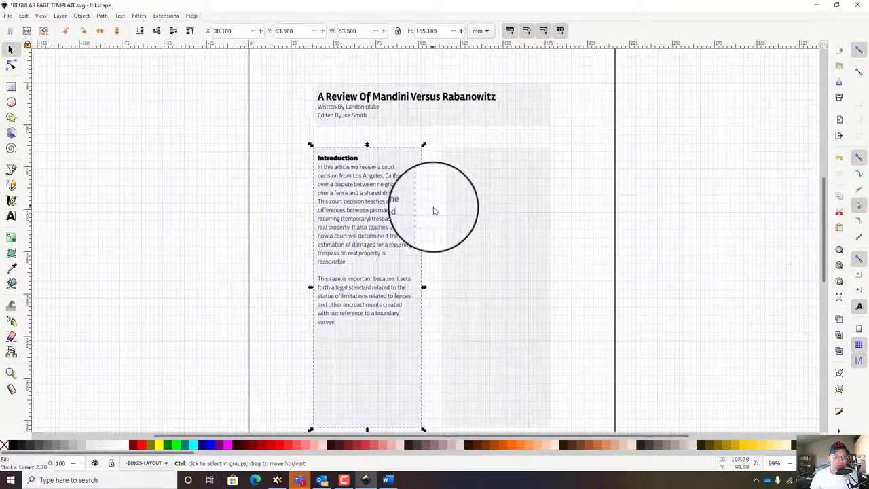
pyautogui.scroll(-3, 382, 149)
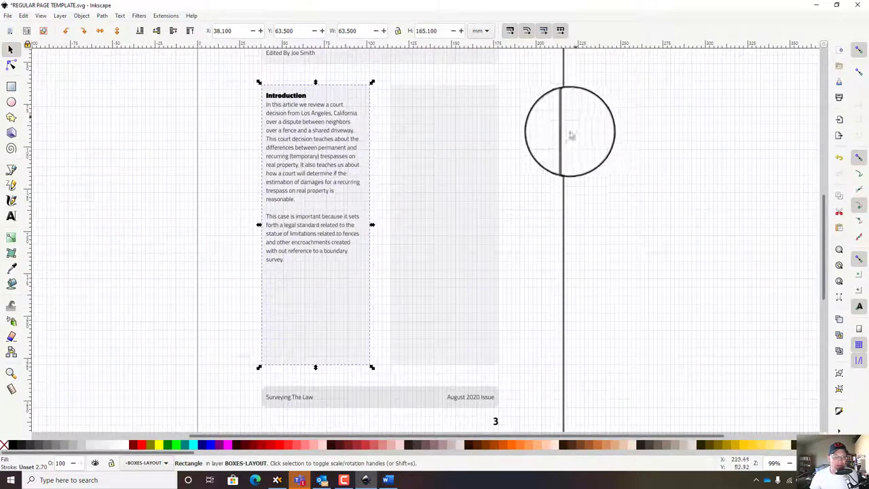
pyautogui.keyDown('ctrl'); pyautogui.scroll(1, 431, 132); pyautogui.keyUp('ctrl')
pyautogui.press('Escape')
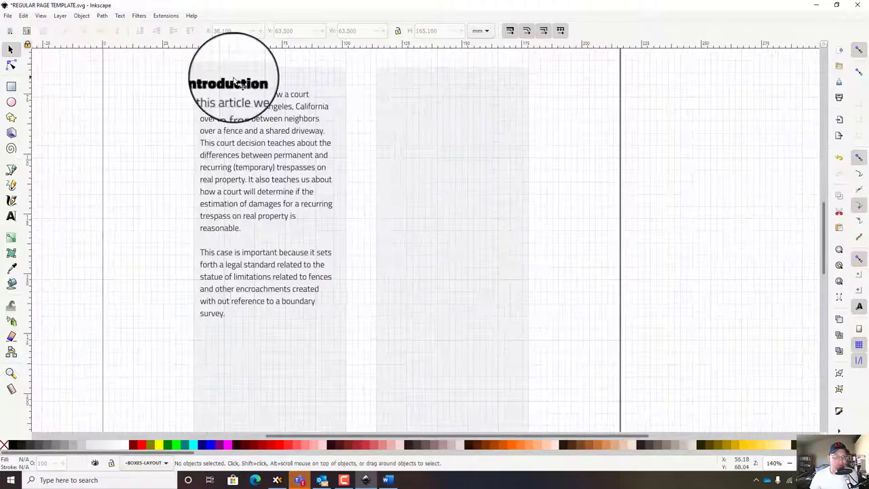
# Step: Duplicate the Introduction column and move the copy into the right column
pyautogui.moveTo(231, 87); pyautogui.dragTo(399, 91)
pyautogui.hotkey('ctrl', 'd')
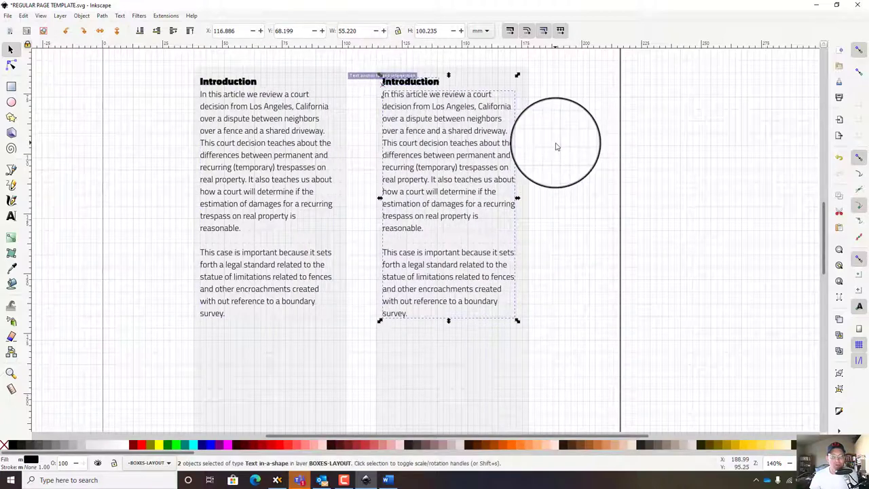
pyautogui.click(556, 146)
# Step: Rename the copied heading to 'Article Summary'
pyautogui.click(438, 89)
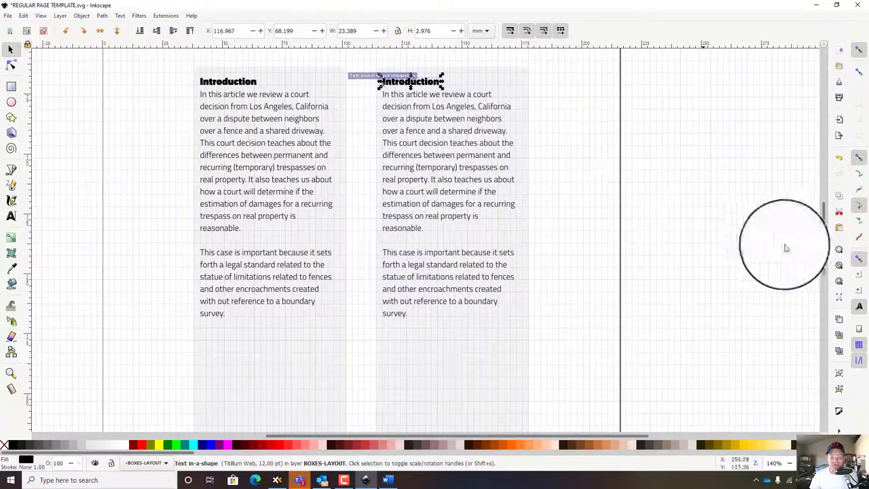
pyautogui.click(119, 19)
pyautogui.click(148, 27)
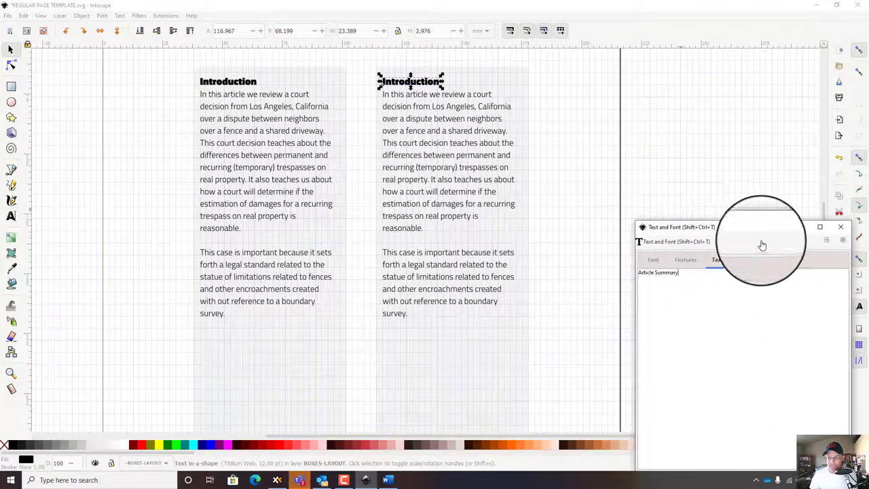
pyautogui.moveTo(760, 243); pyautogui.dragTo(690, 86)
pyautogui.click(732, 321)
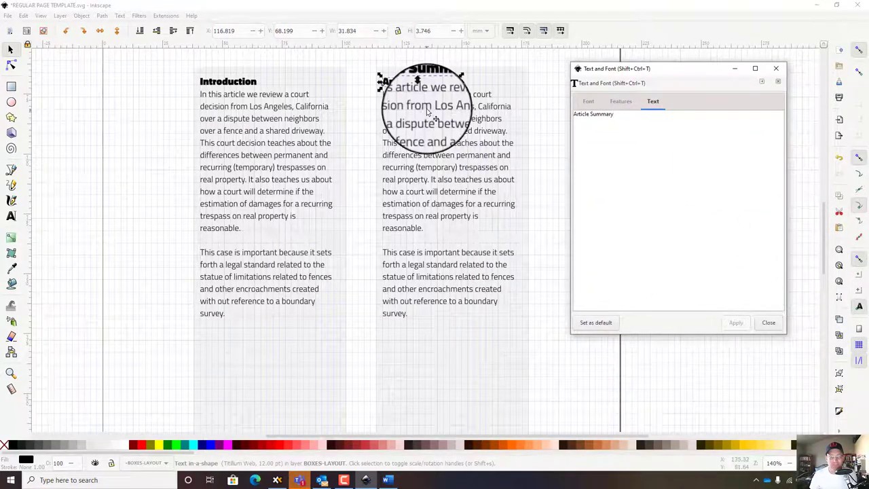
# Step: Set the copied body text to the Light Italic style
pyautogui.click(399, 95)
pyautogui.hotkey('ctrl', 'a')
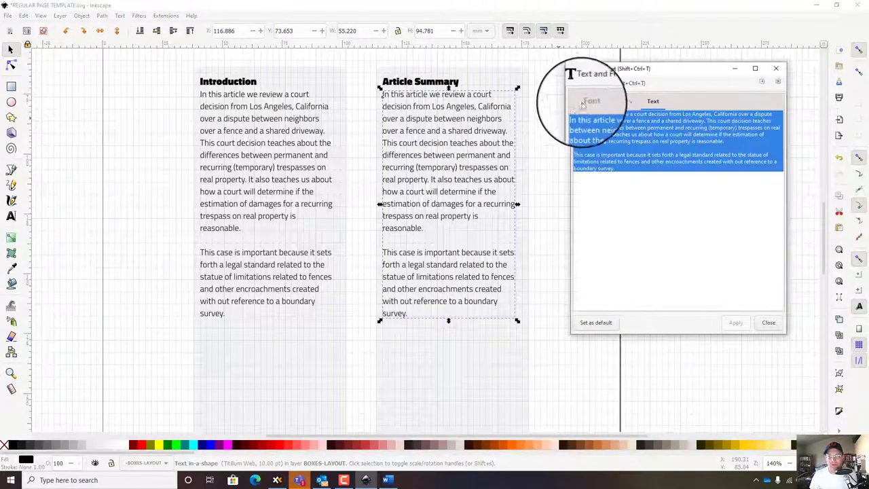
pyautogui.click(586, 101)
pyautogui.click(688, 175)
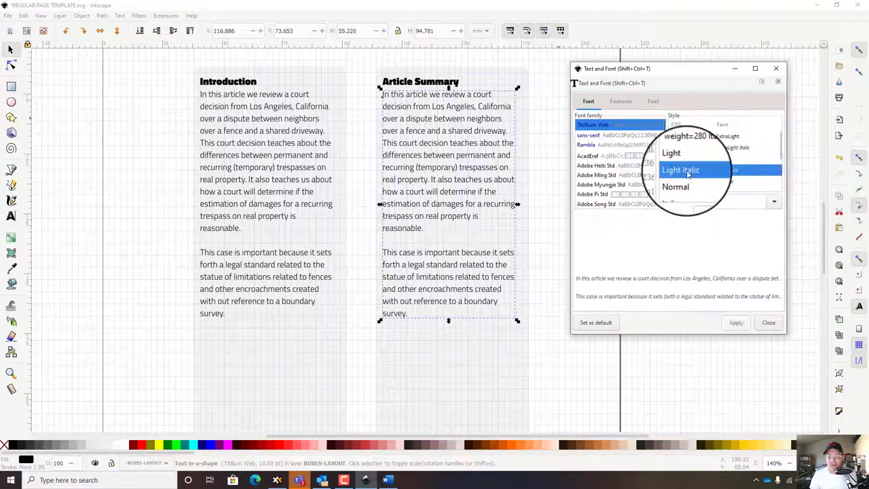
pyautogui.click(736, 323)
pyautogui.click(768, 331)
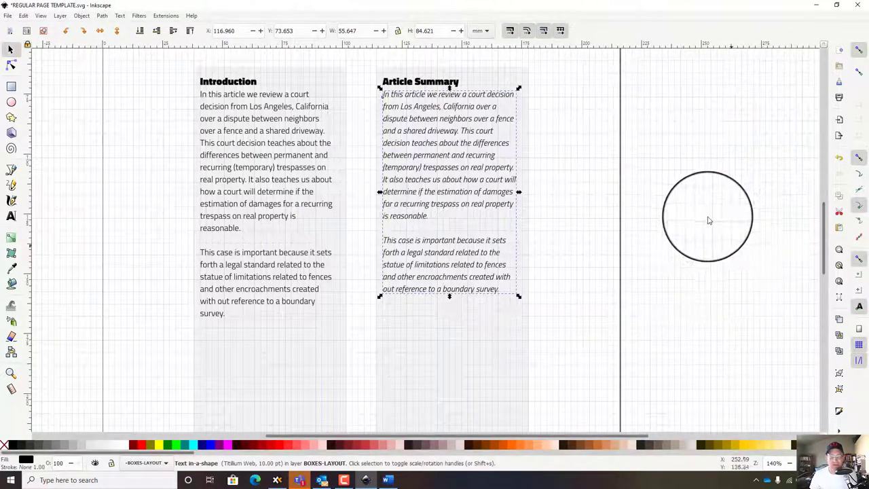
pyautogui.press('Escape')
# Step: Replace the body text with 'The article summary goes here.'
pyautogui.click(427, 100)
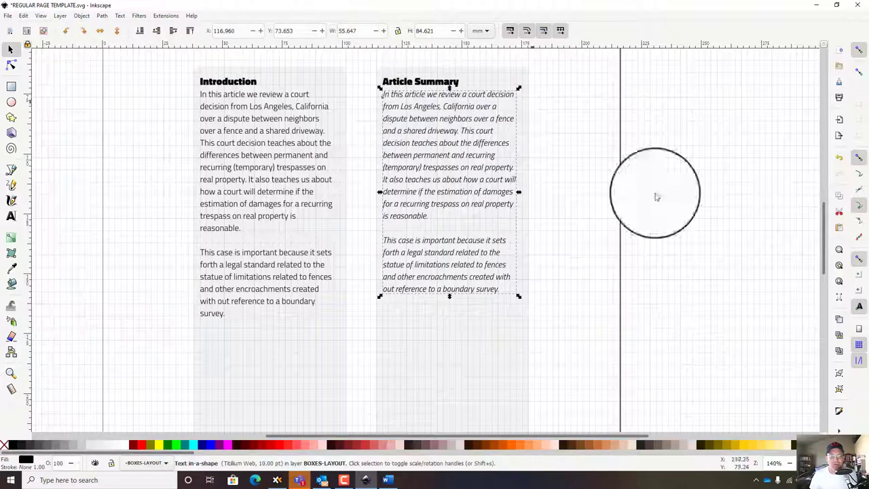
pyautogui.click(120, 15)
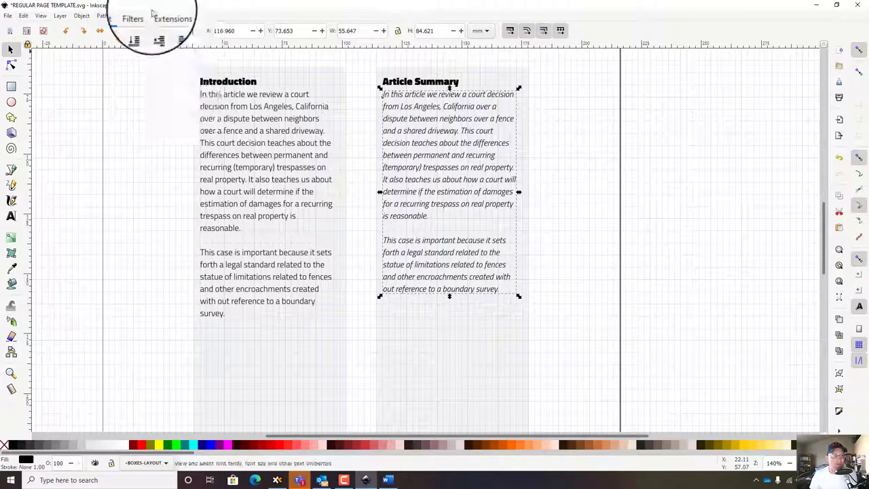
pyautogui.click(120, 15)
pyautogui.click(139, 25)
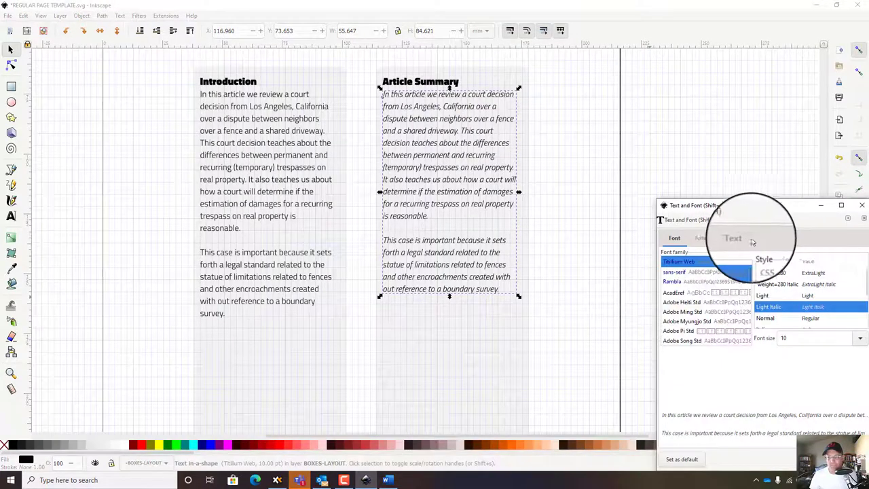
pyautogui.click(738, 237)
pyautogui.hotkey('ctrl', 'a')
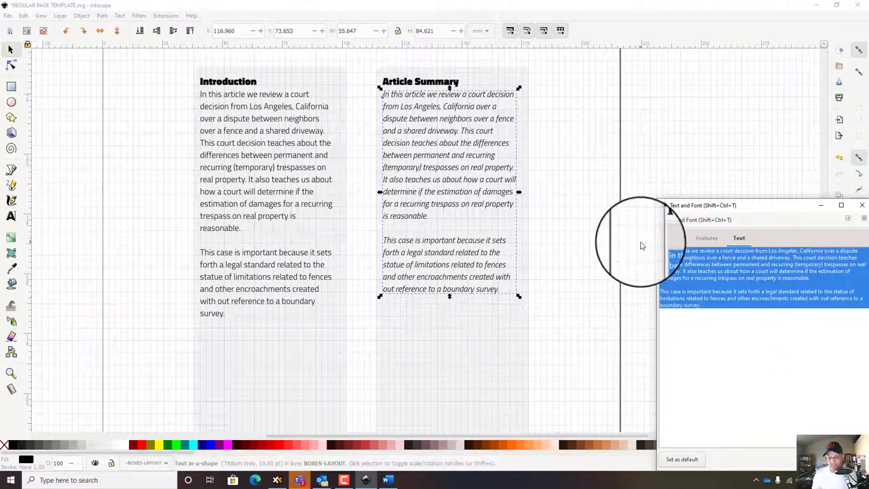
pyautogui.write('The art')
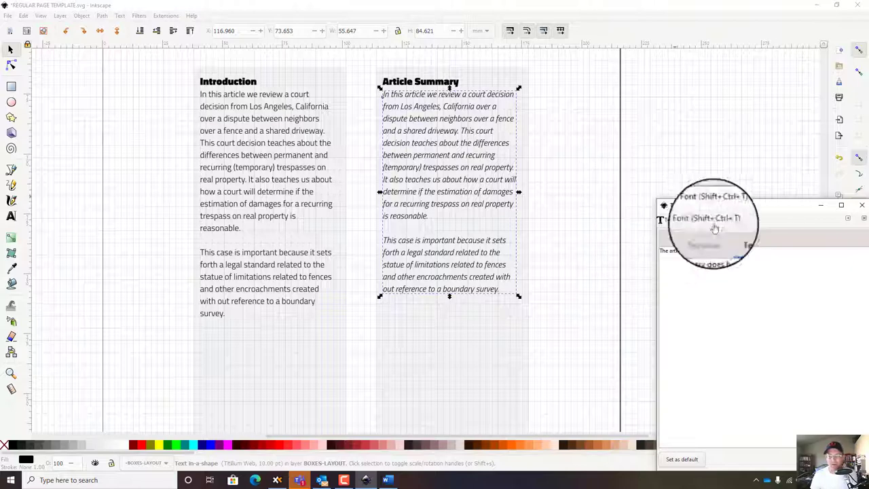
pyautogui.moveTo(710, 221); pyautogui.dragTo(682, 85)
pyautogui.click(745, 328)
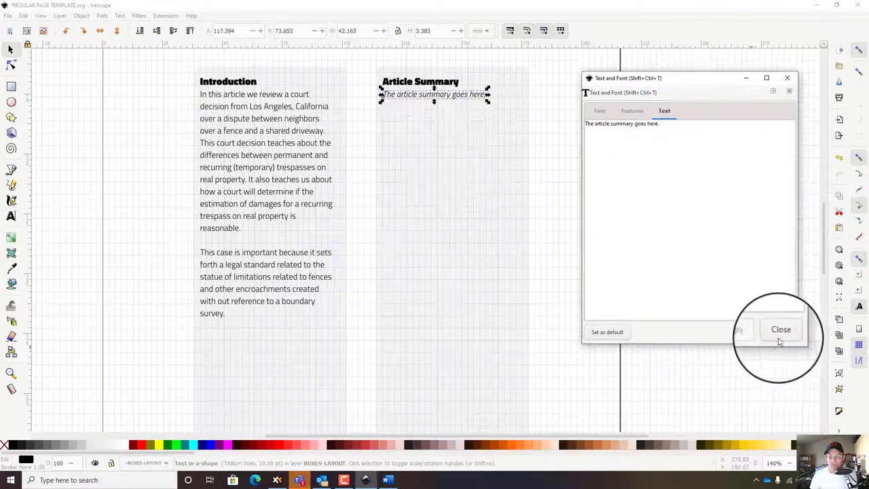
# Step: Close Text and Font and save the newsletter as the SVG template
pyautogui.click(781, 329)
pyautogui.click(640, 197)
pyautogui.scroll(-2, 640, 198)
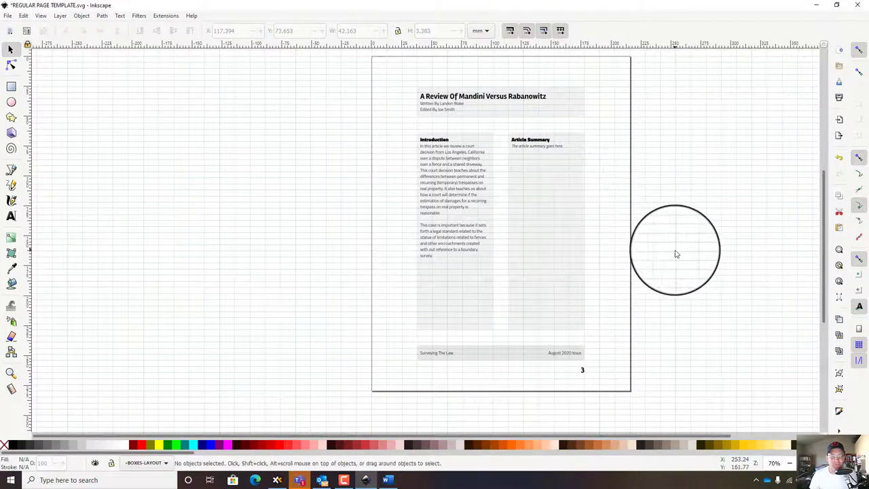
pyautogui.scroll(1, 675, 256)
pyautogui.scroll(2, 683, 254)
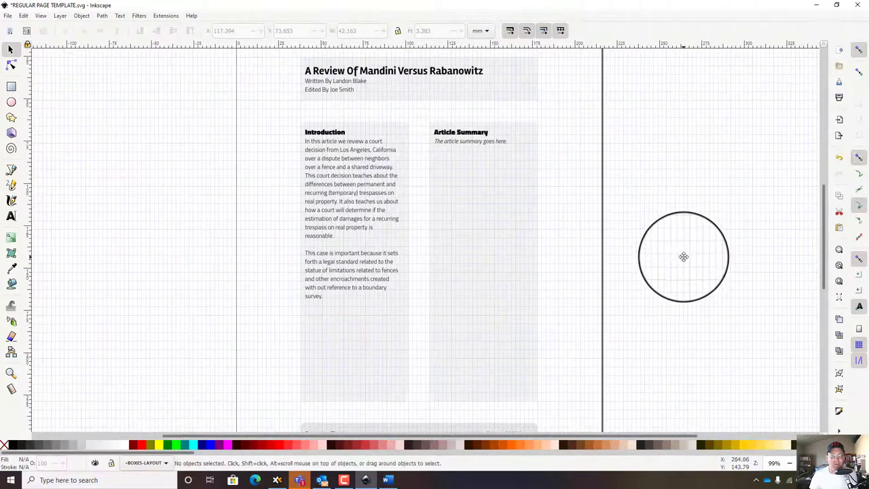
pyautogui.scroll(-1, 684, 242)
pyautogui.scroll(-2, 684, 243)
pyautogui.scroll(1, 704, 281)
pyautogui.hscroll(2, 603, 254)
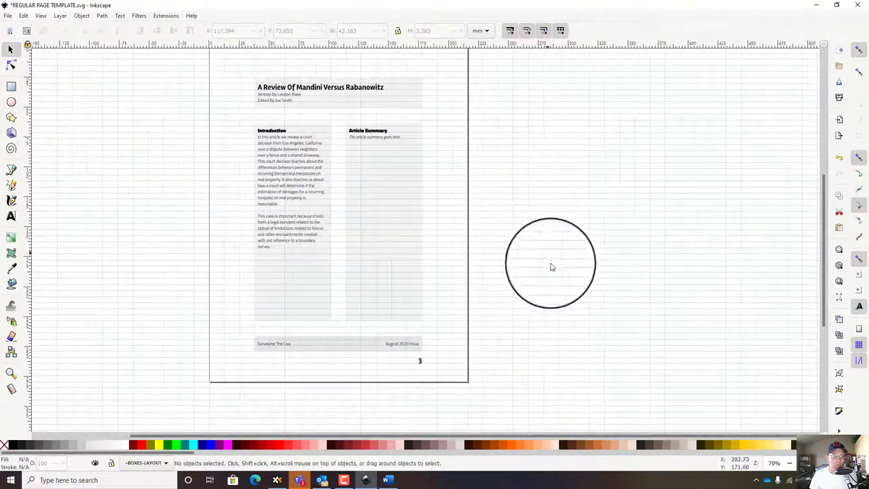
pyautogui.click(9, 15)
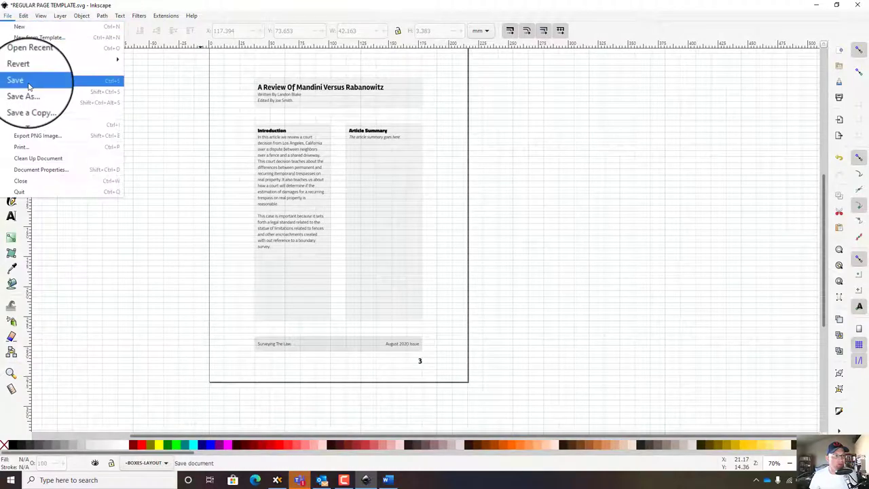
pyautogui.click(27, 79)
# Step: Save a copy as REGULAR PAGE TEMPLATE.pdf in Portable Document Format
pyautogui.click(9, 16)
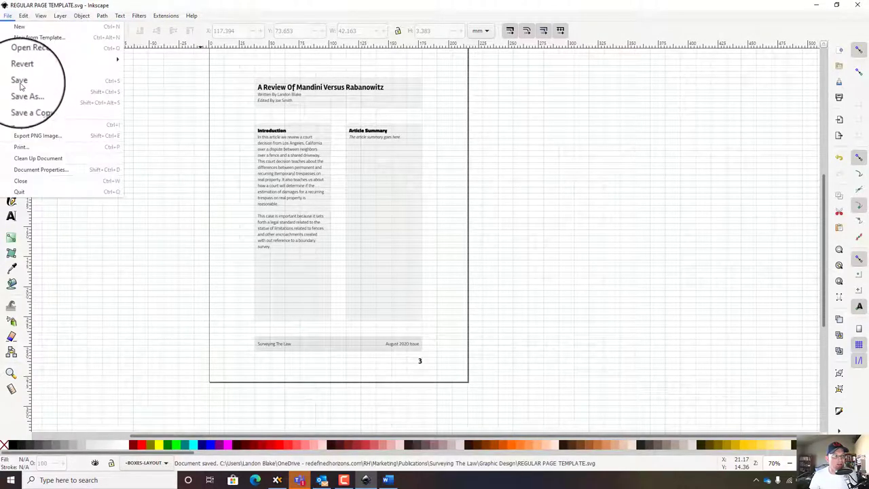
pyautogui.click(24, 93)
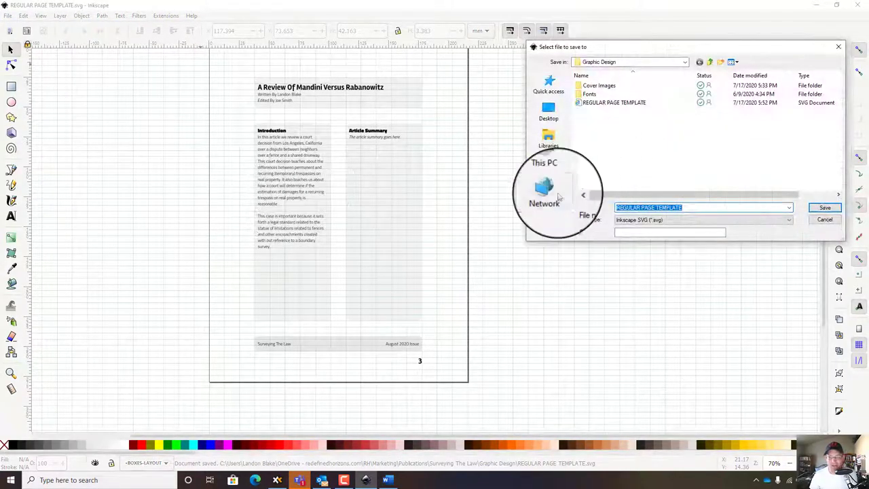
pyautogui.click(692, 219)
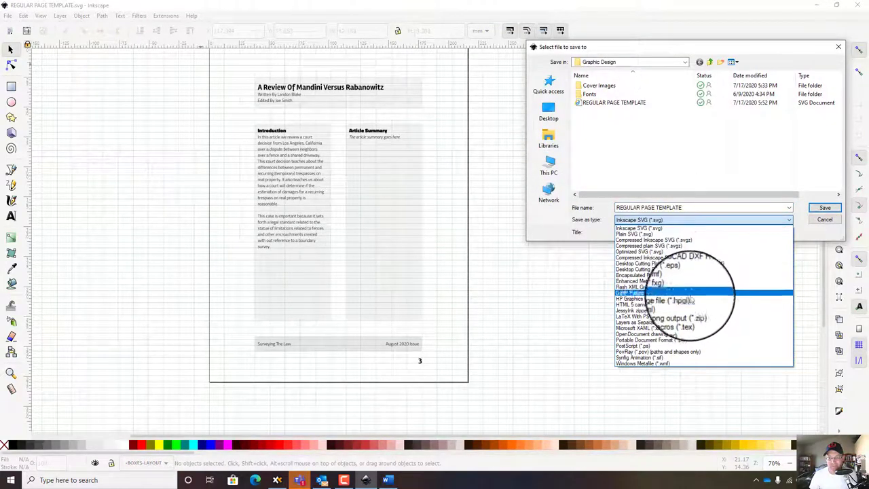
pyautogui.click(689, 340)
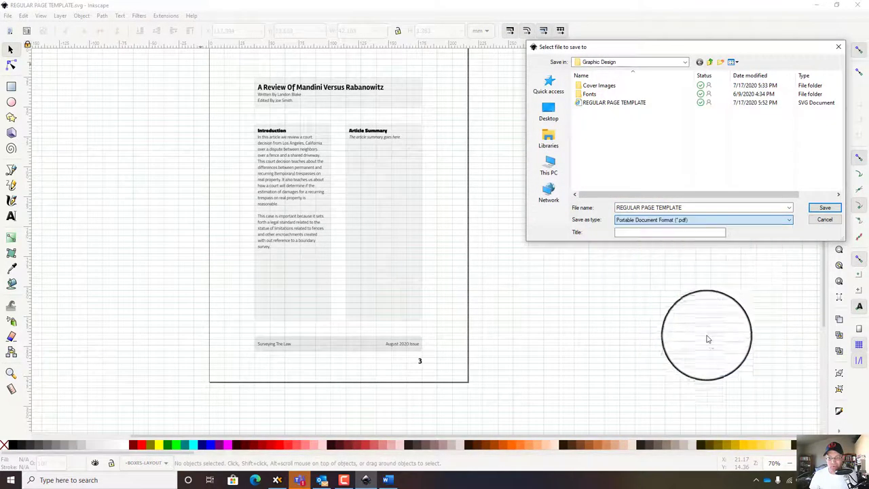
pyautogui.click(839, 209)
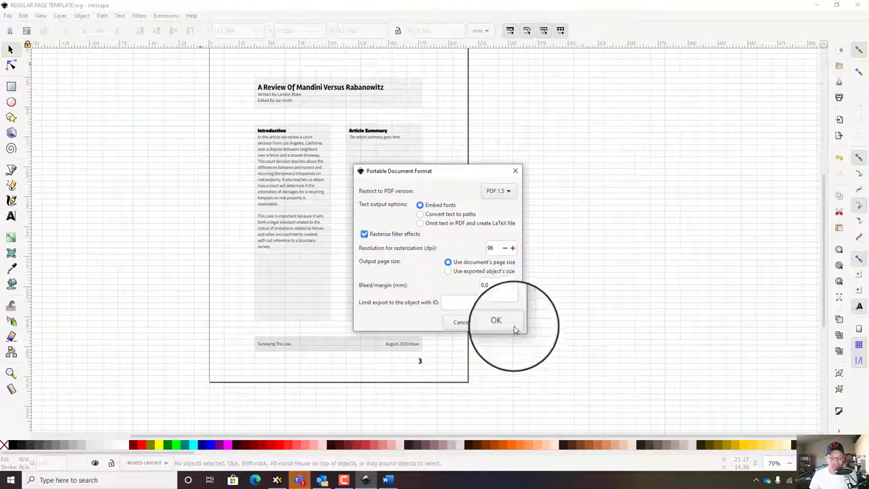
pyautogui.click(497, 318)
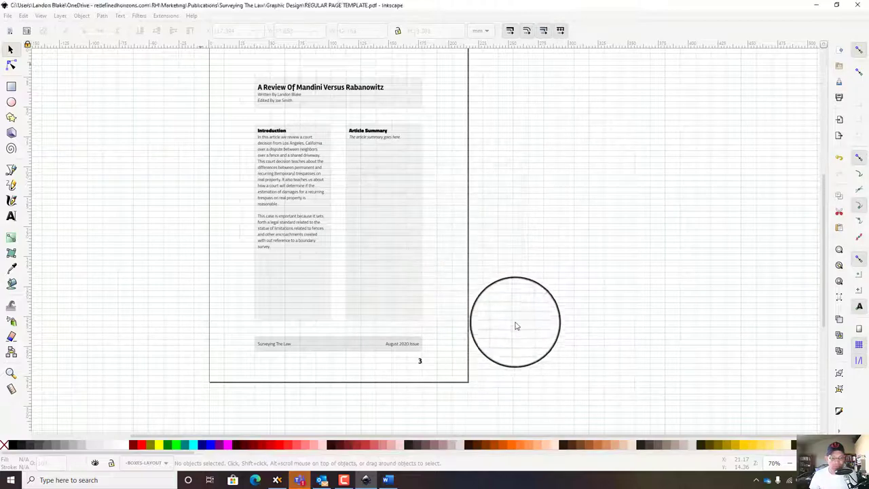
# Step: Open the exported PDF from the Graphic Design folder to check it
pyautogui.click(274, 479)
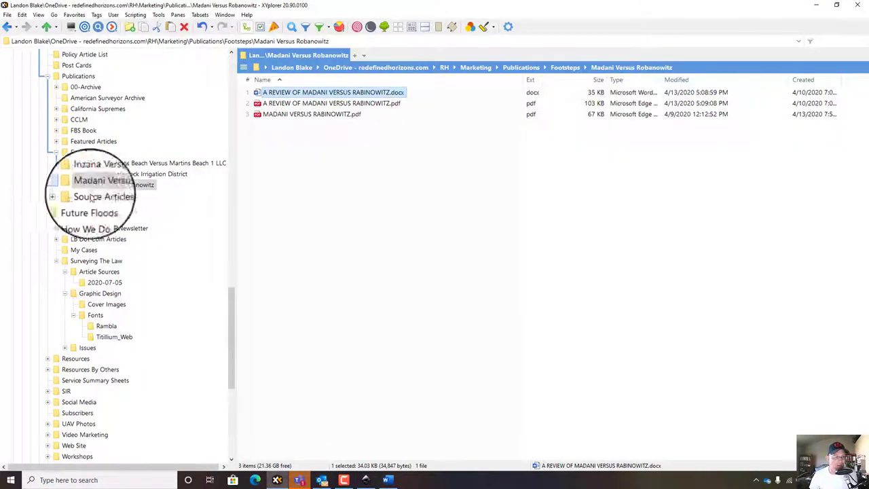
pyautogui.click(99, 293)
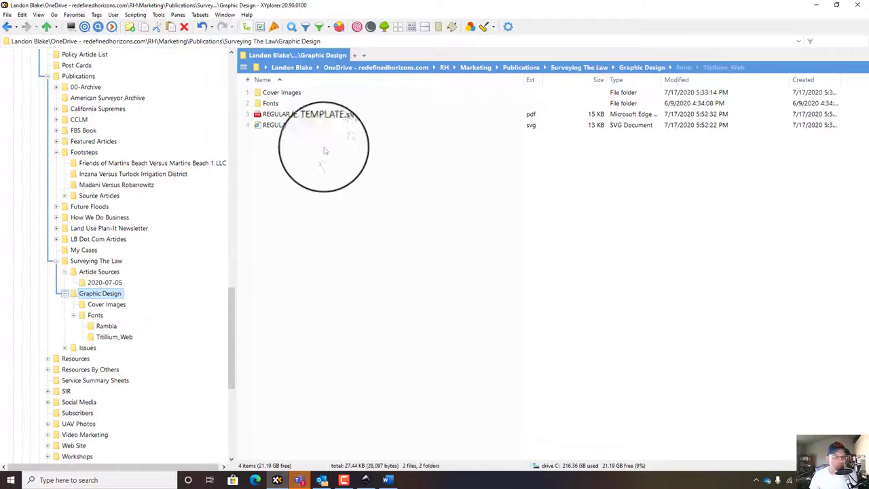
pyautogui.doubleClick(325, 114)
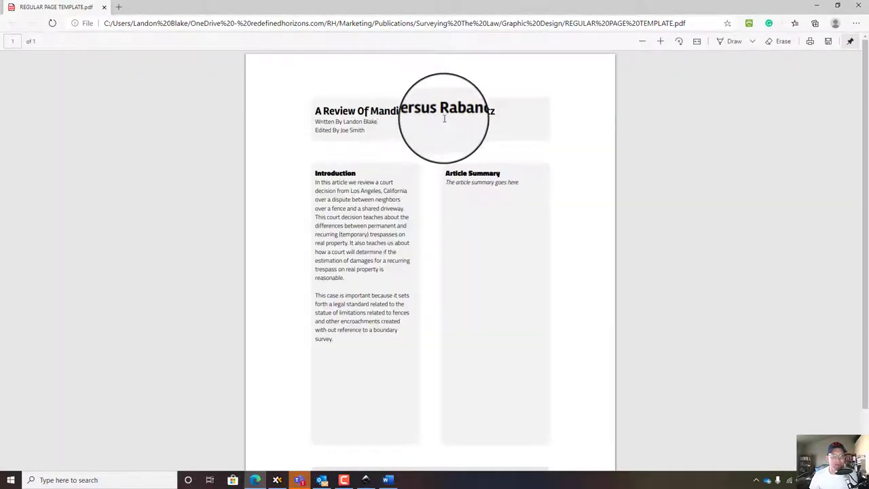
pyautogui.scroll(3, 444, 119)
pyautogui.scroll(1, 475, 160)
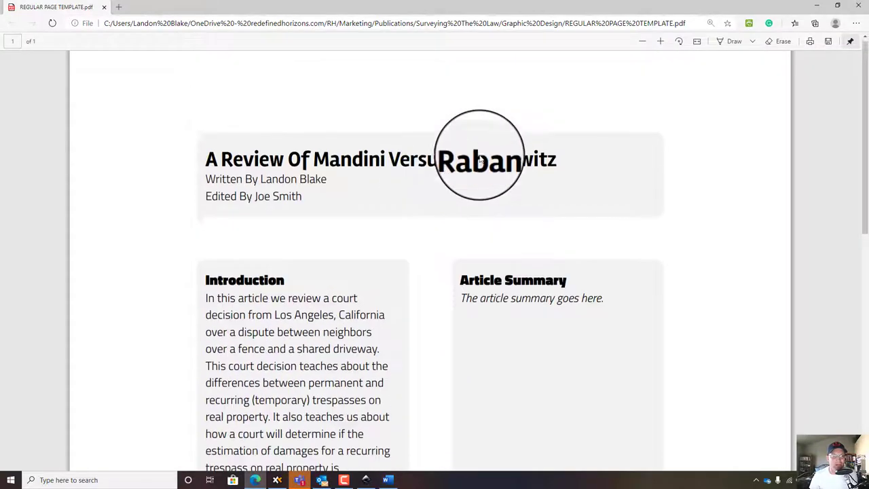
pyautogui.scroll(-4, 408, 173)
pyautogui.scroll(4, 353, 177)
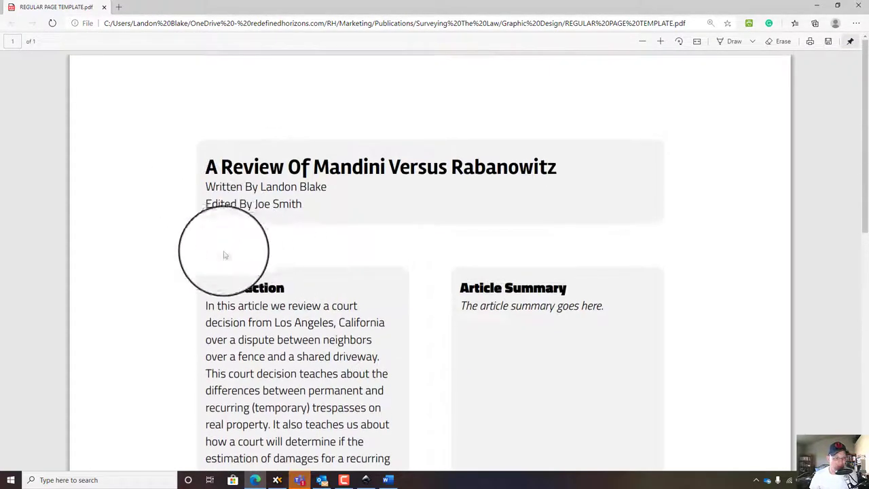
pyautogui.scroll(-2, 504, 294)
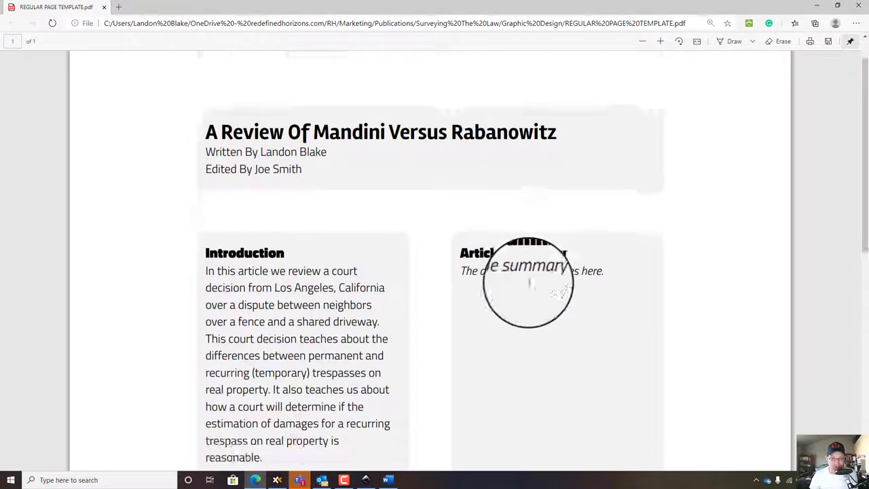
pyautogui.scroll(-6, 562, 155)
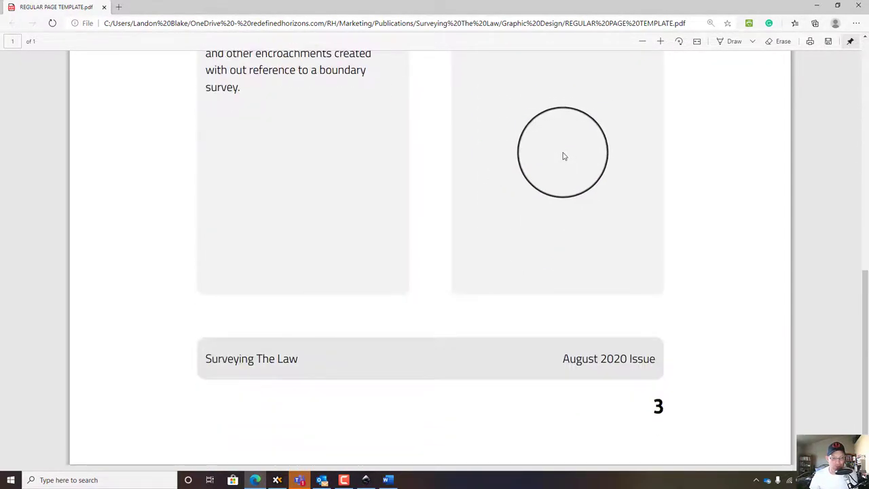
pyautogui.scroll(8, 562, 156)
pyautogui.scroll(-2, 562, 156)
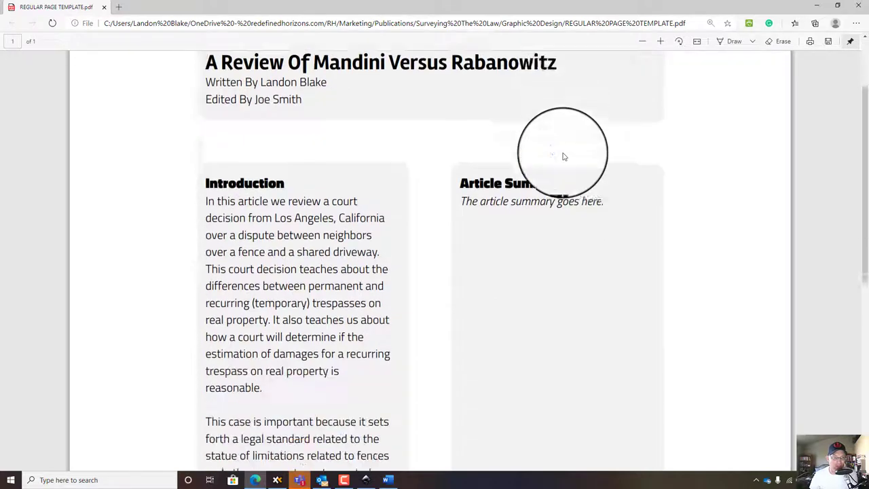
pyautogui.scroll(-6, 562, 156)
pyautogui.scroll(5, 561, 158)
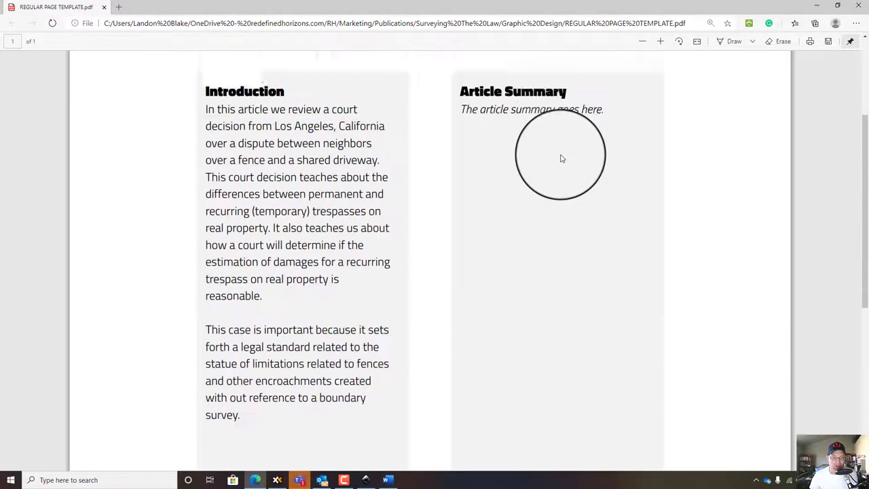
pyautogui.scroll(4, 560, 156)
pyautogui.scroll(-3, 560, 156)
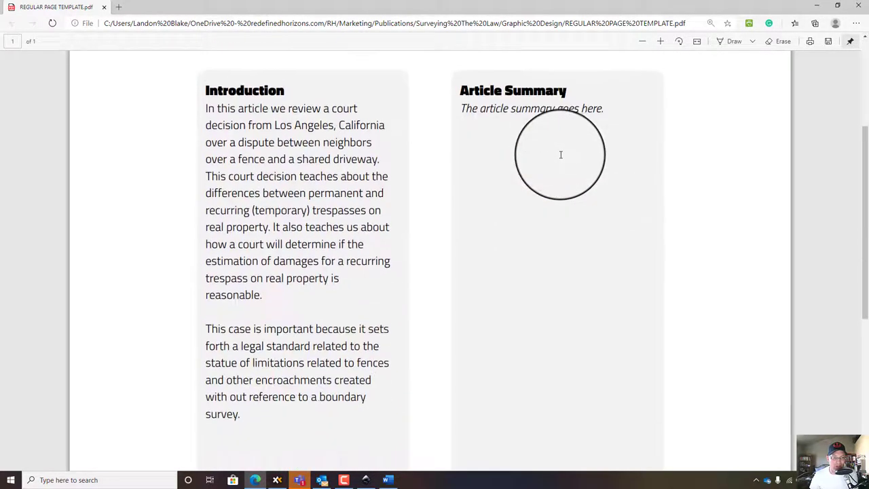
pyautogui.scroll(-2, 561, 158)
pyautogui.scroll(2, 595, 165)
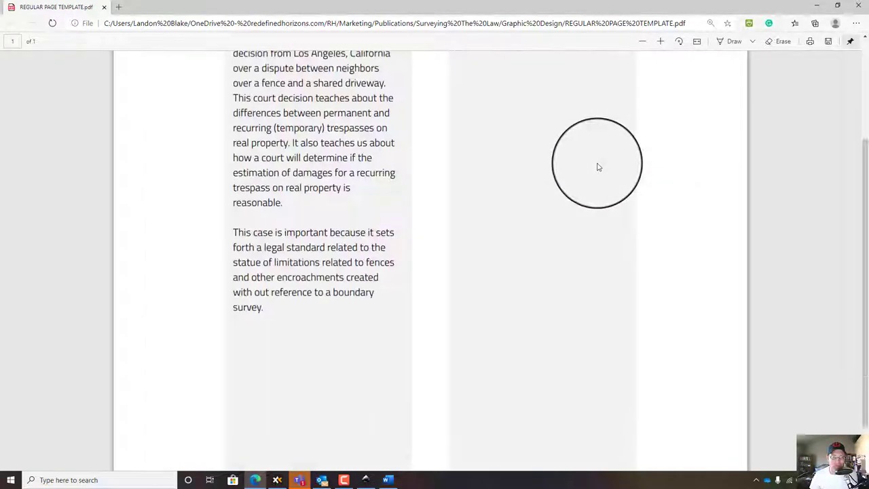
pyautogui.scroll(-4, 598, 167)
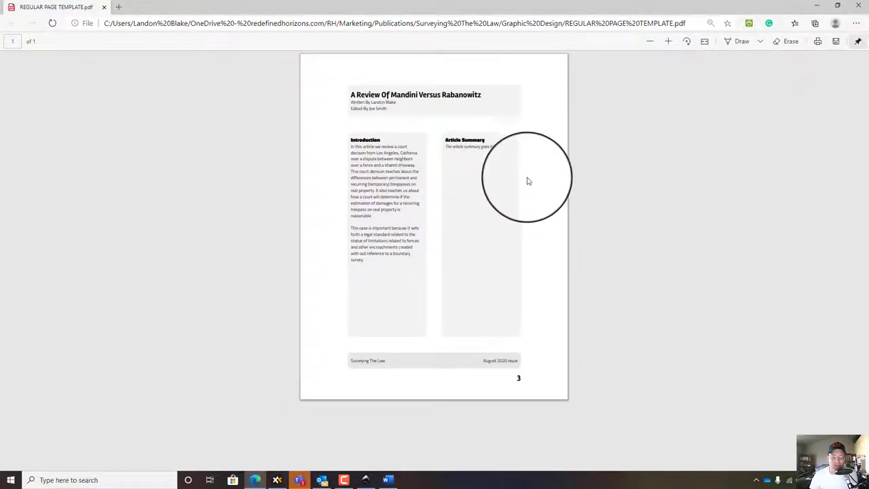